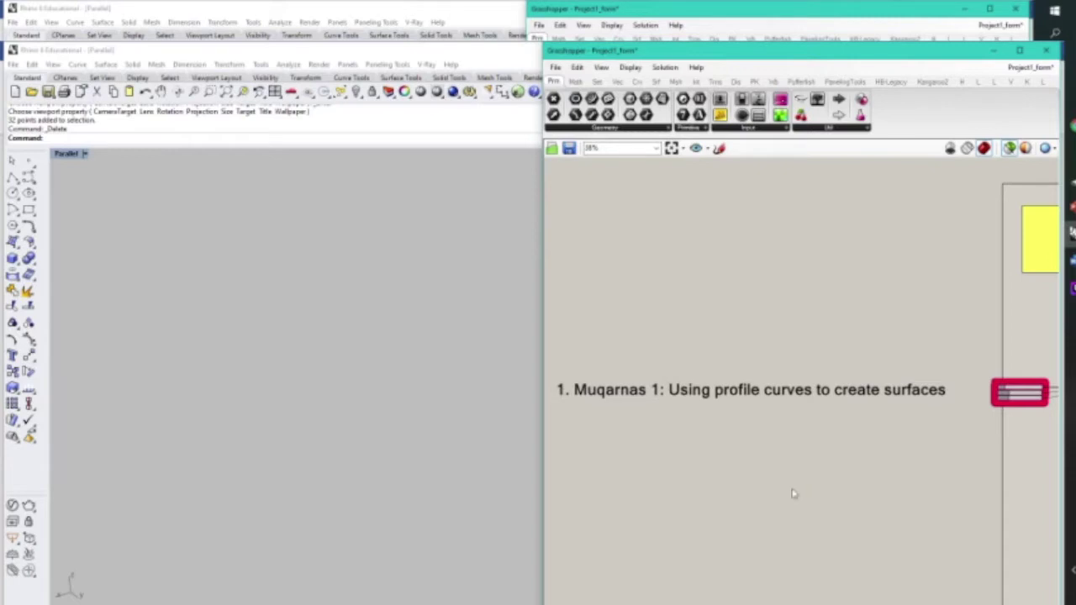
Preview the output of the radial grid component and of the List Item component that isolates one grid strip.
scroll(800, 470, down, 1)
right_drag(790, 464, 510, 418)
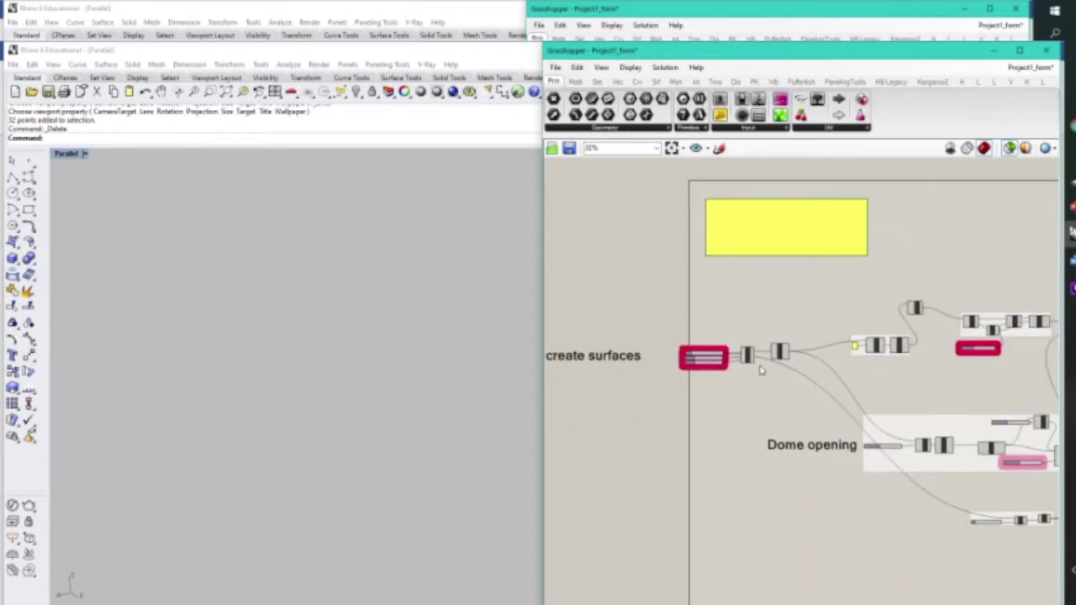
scroll(759, 369, up, 5)
click(735, 340)
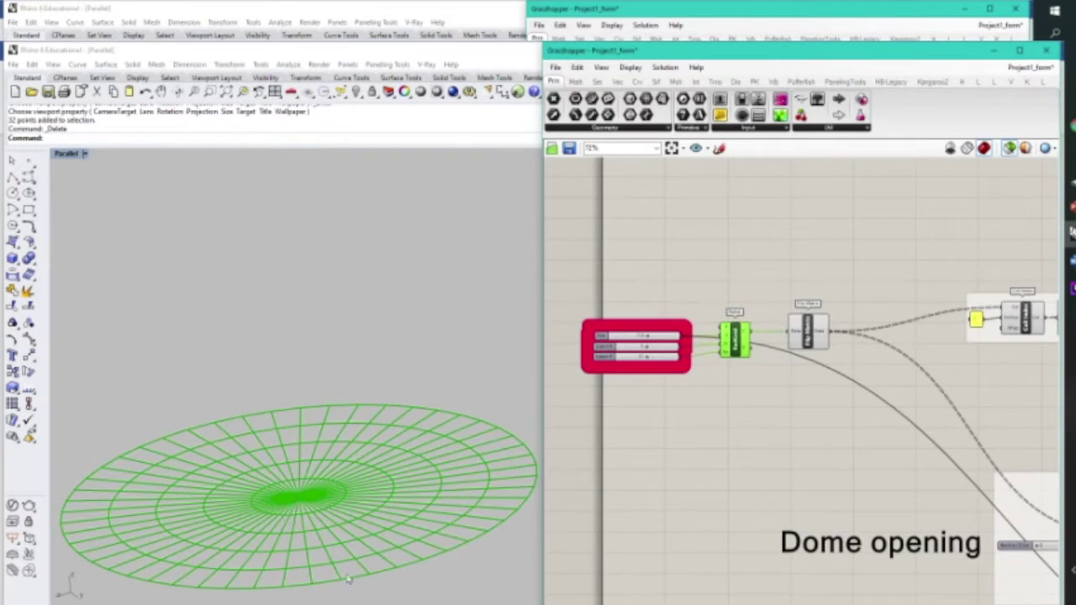
right_drag(1016, 314, 779, 339)
click(877, 263)
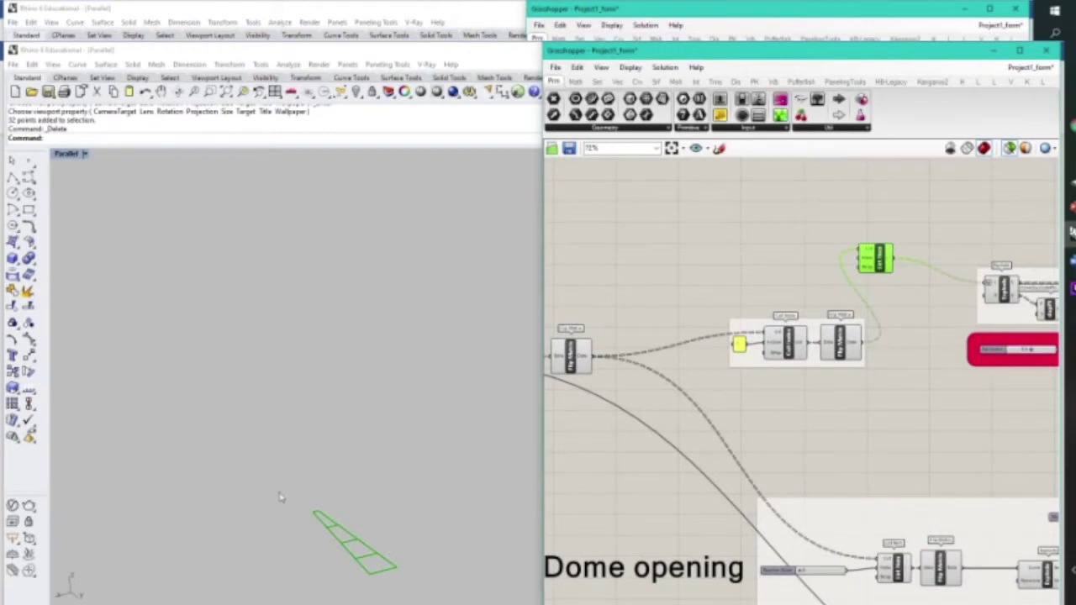
Preview the strip's Explode and Evaluate Curve components together to examine its segments, vertices and evaluated points.
scroll(995, 373, up, 1)
right_drag(998, 368, 719, 444)
scroll(363, 568, up, 1)
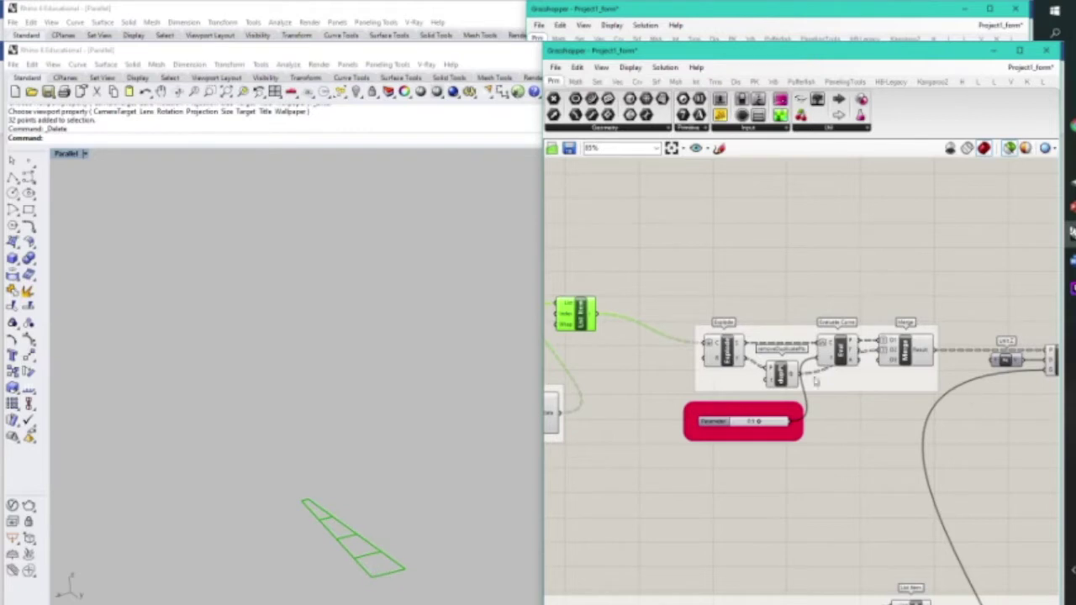
scroll(895, 385, up, 2)
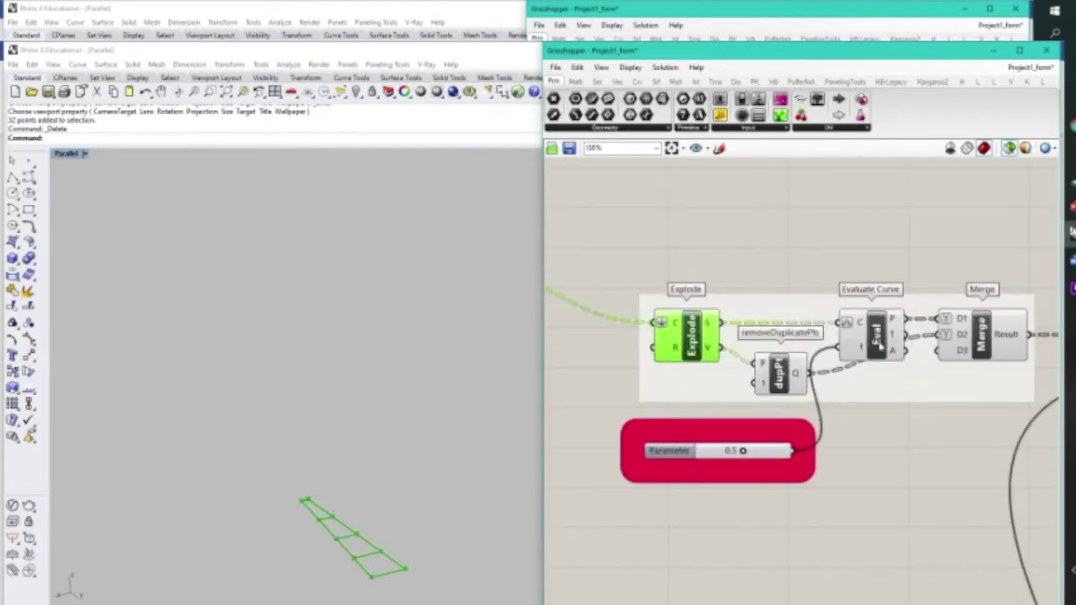
scroll(373, 578, up, 2)
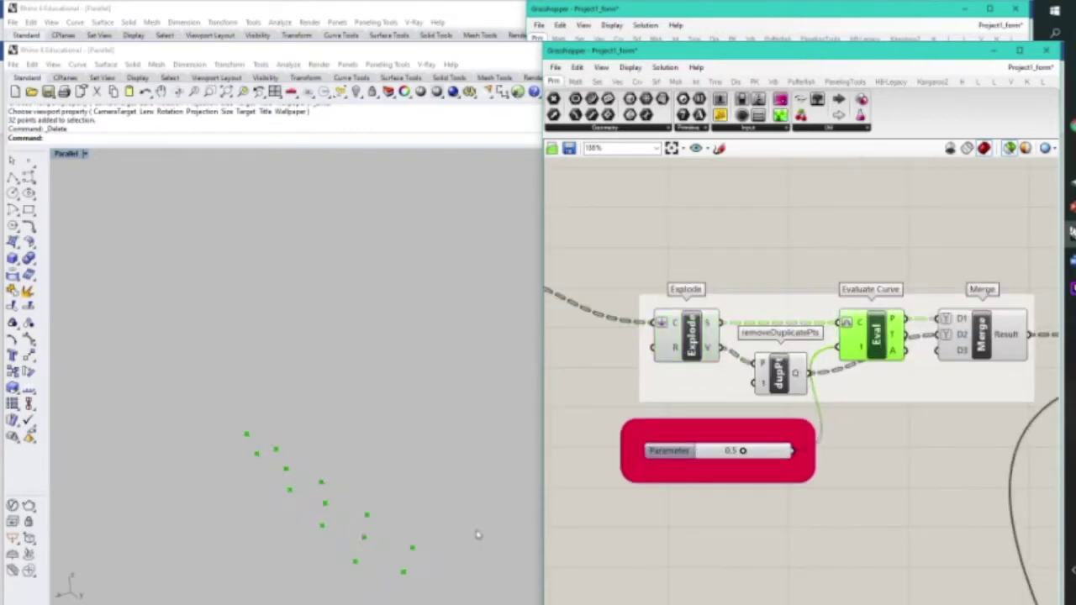
shift+click(694, 336)
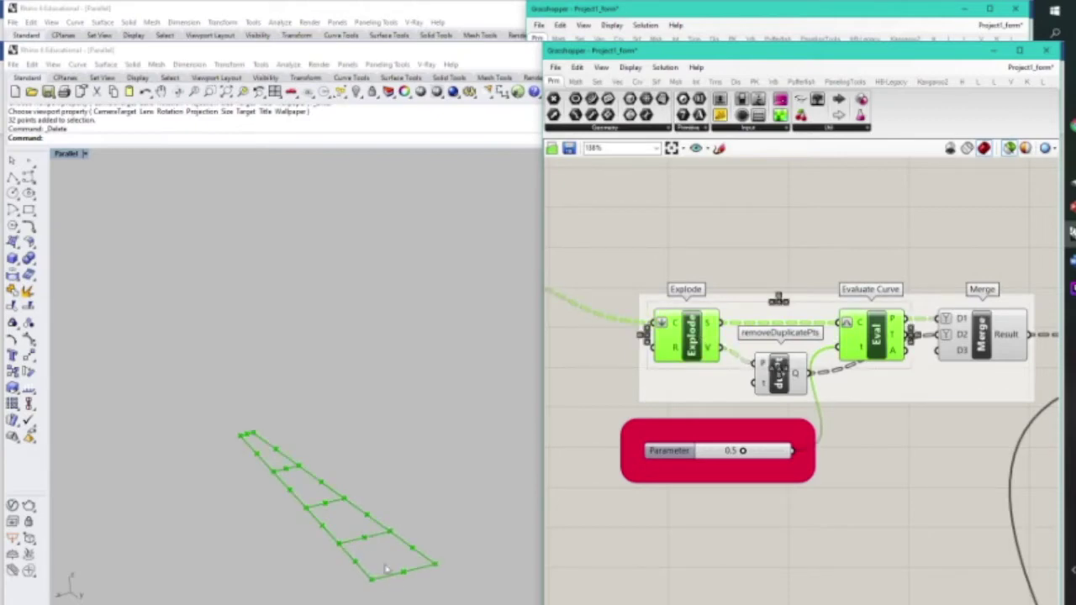
Preview the points output by the component that follows the Merge and Unit Z components.
scroll(899, 381, down, 5)
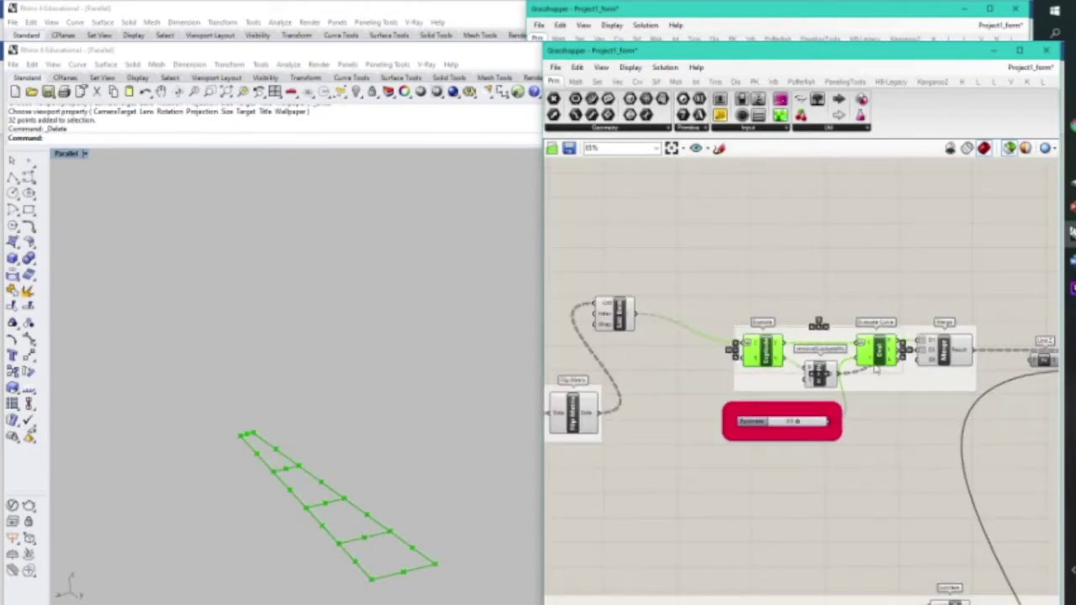
click(893, 361)
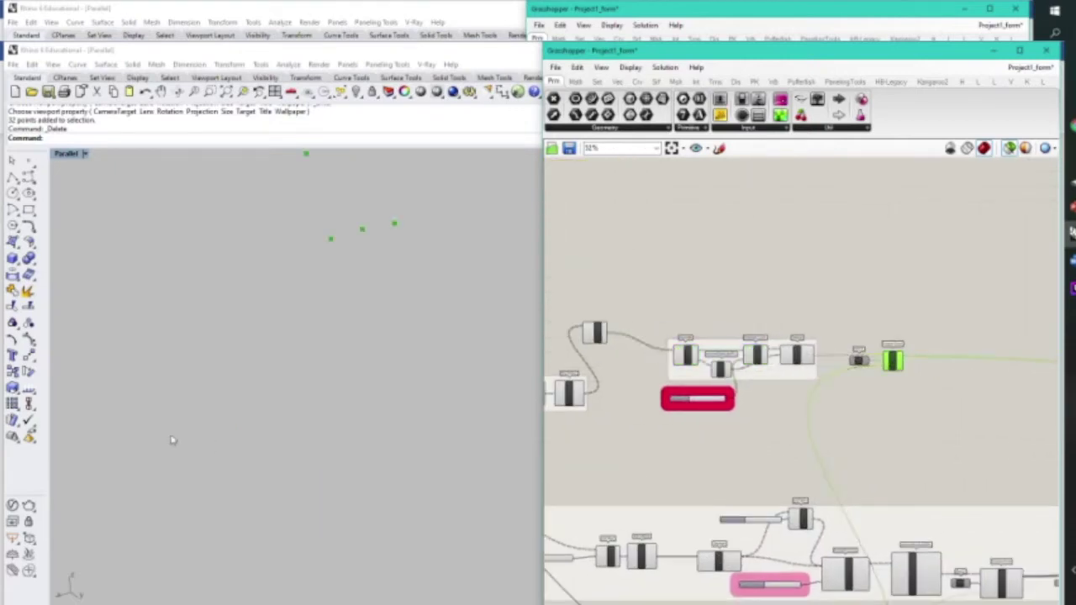
scroll(373, 452, down, 8)
scroll(291, 228, up, 4)
scroll(293, 252, up, 4)
scroll(271, 271, down, 2)
scroll(398, 371, up, 2)
right_drag(399, 376, 521, 392)
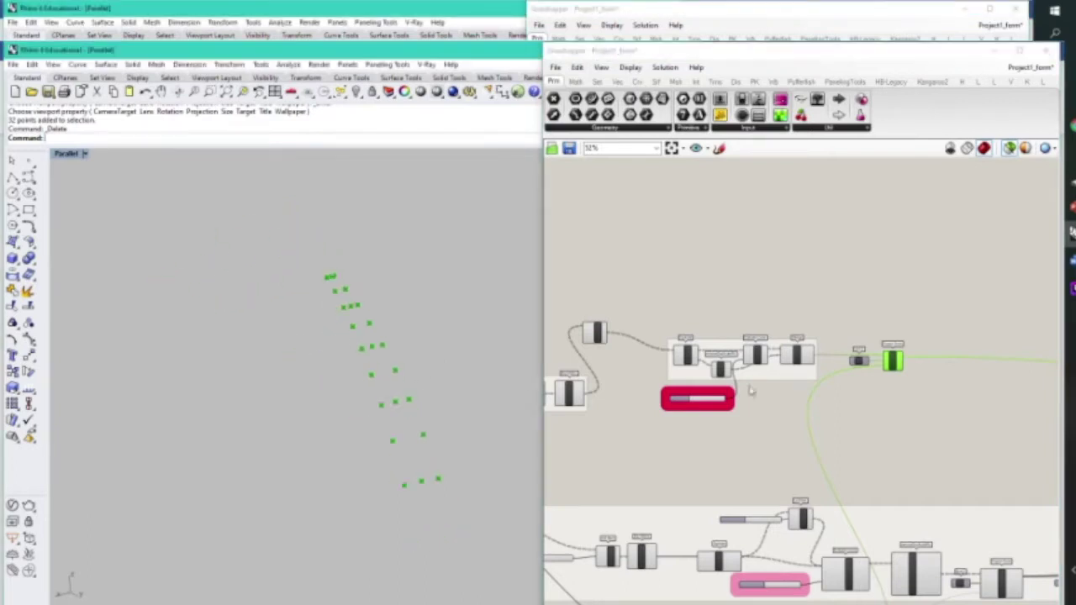
Preview all four Line components (1-0, 1-2, 2-3 and 0-3) of the middle panel's profile curve group together.
scroll(709, 368, down, 1)
scroll(708, 368, down, 3)
right_drag(908, 356, 711, 353)
right_drag(980, 392, 670, 378)
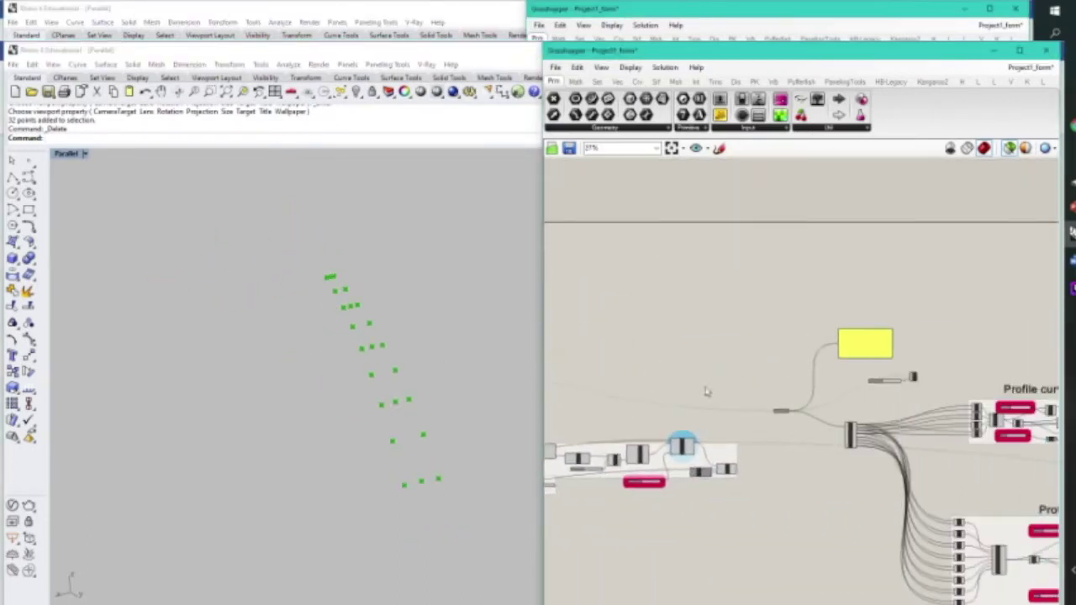
scroll(869, 448, up, 4)
scroll(884, 450, up, 9)
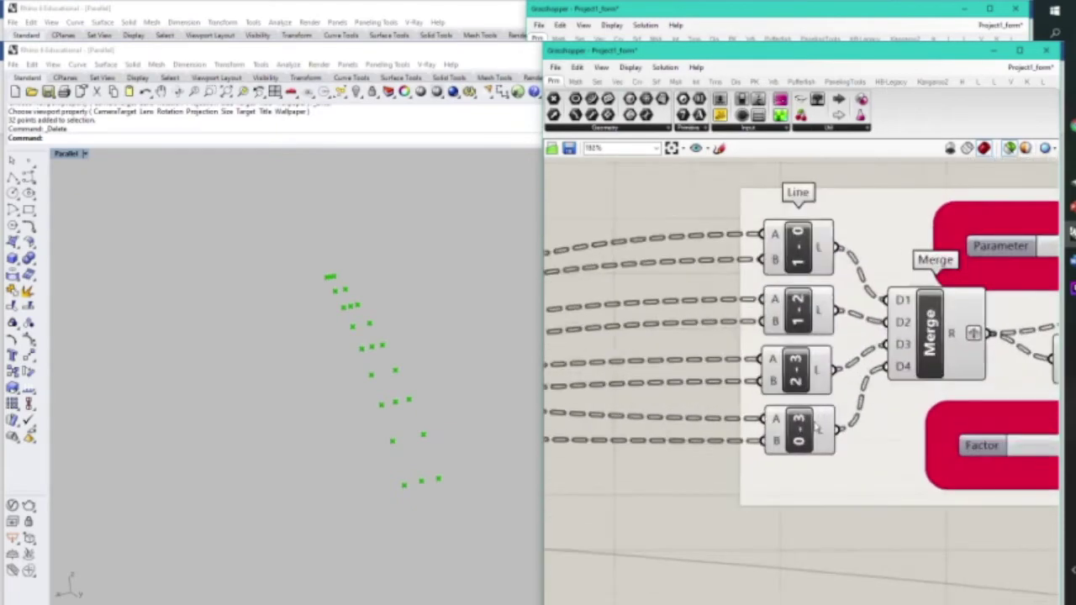
scroll(442, 451, up, 3)
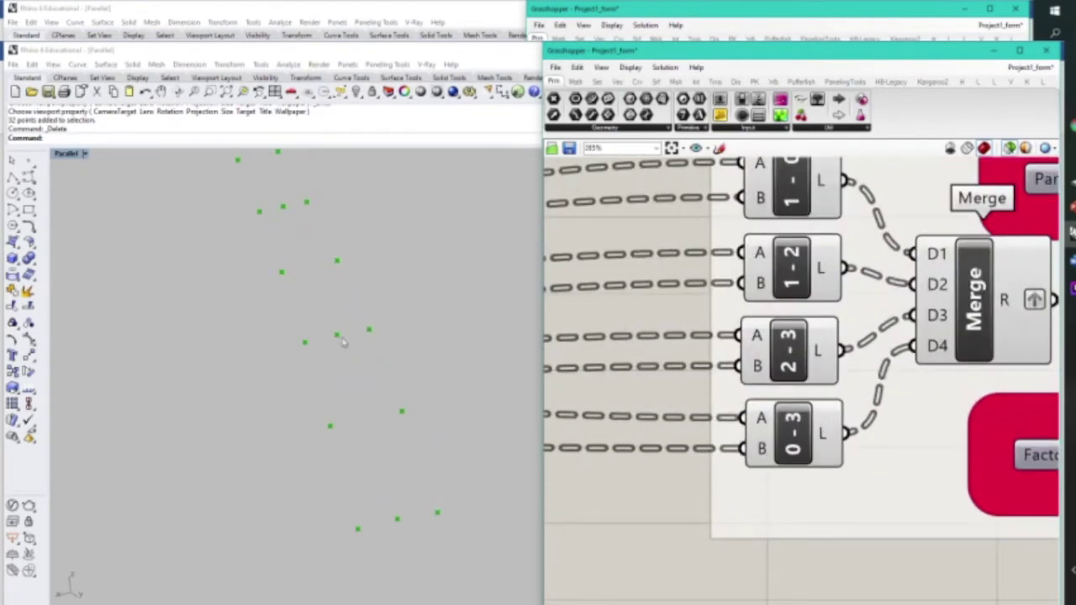
click(840, 449)
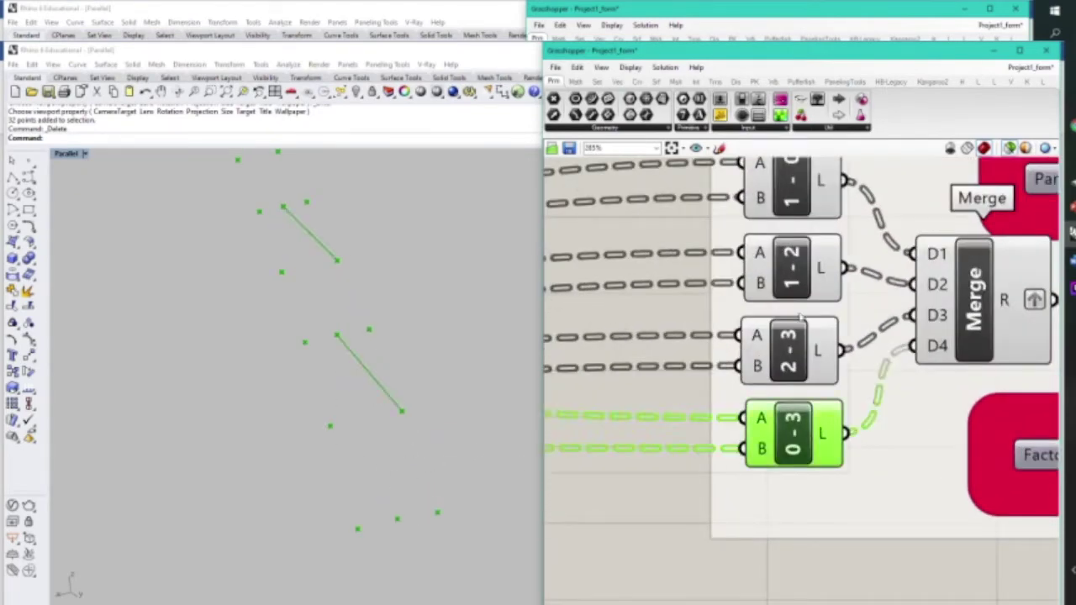
shift+click(801, 280)
shift+click(796, 353)
shift+click(776, 193)
scroll(323, 452, down, 4)
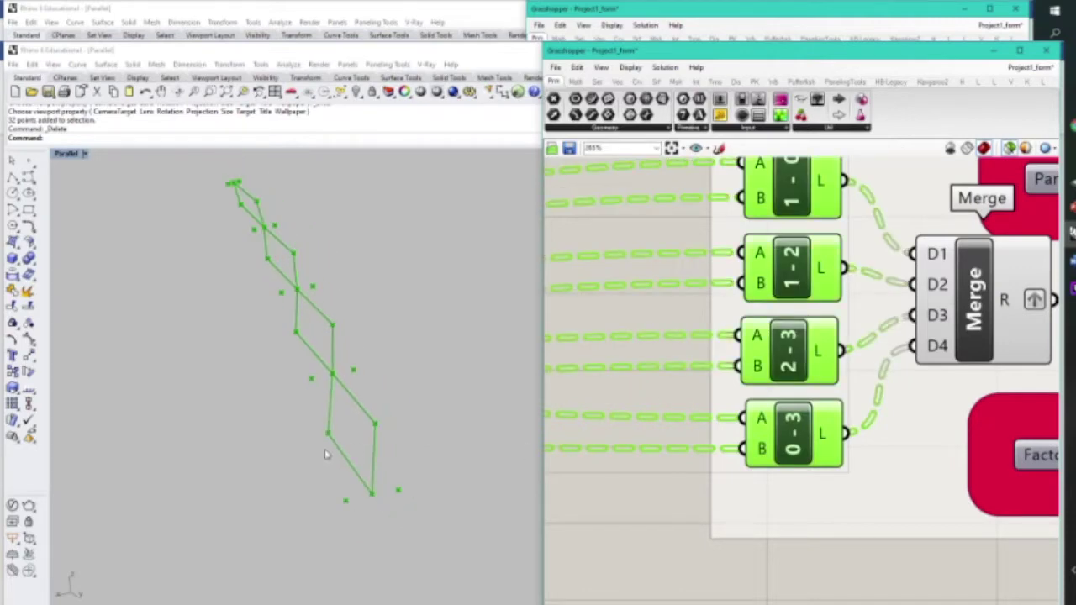
Add the middle panel group's Evaluate Curve and Move components to the previewed selection and inspect their points.
scroll(866, 435, down, 5)
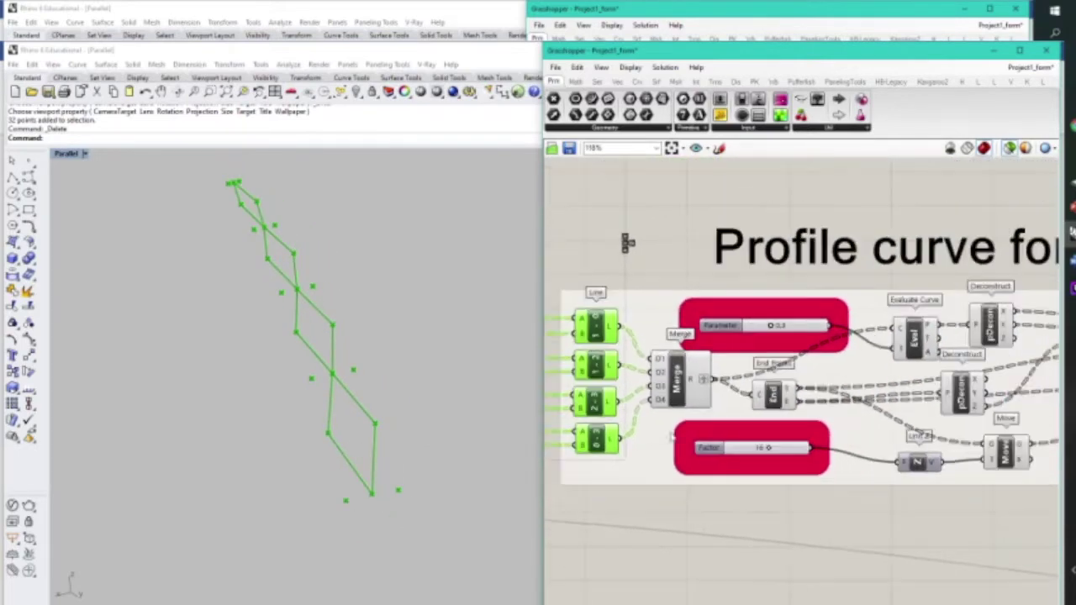
scroll(380, 436, up, 5)
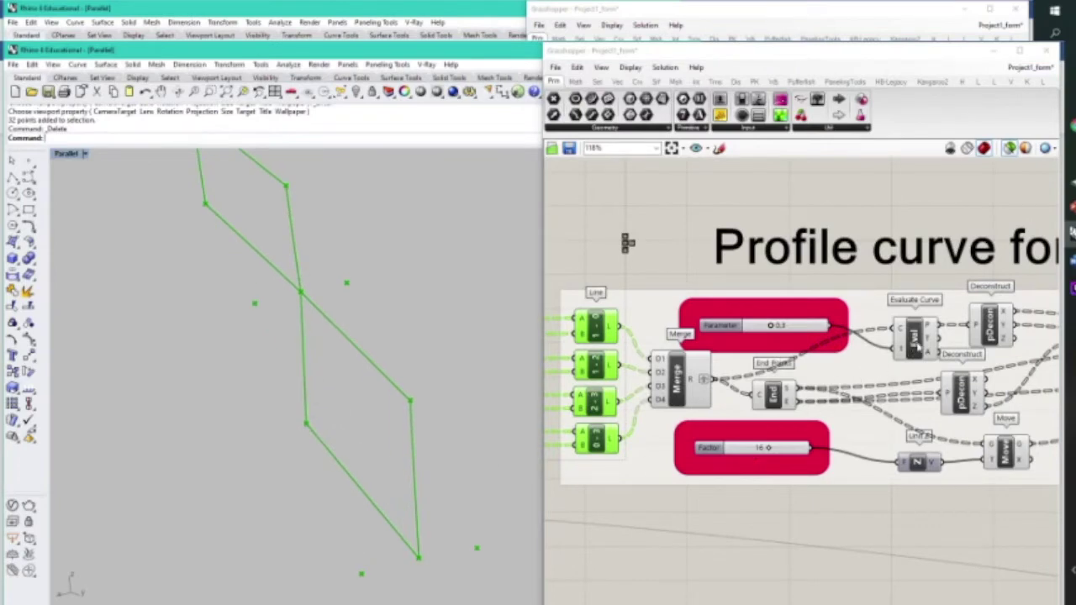
shift+click(918, 347)
right_drag(272, 418, 309, 386)
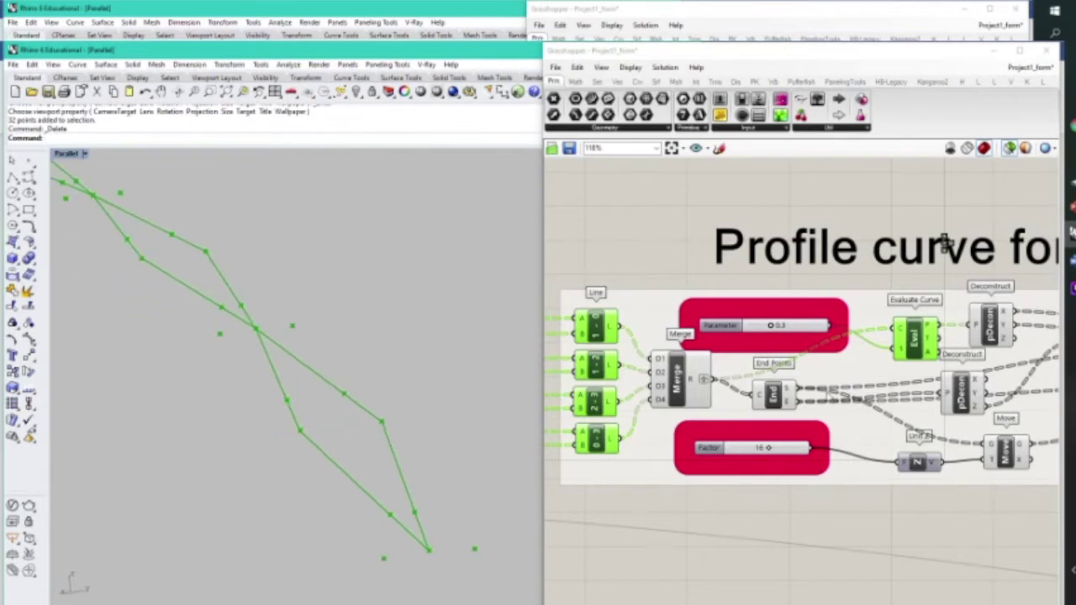
scroll(944, 244, down, 1)
right_drag(944, 245, 829, 283)
click(879, 458)
right_drag(448, 456, 356, 441)
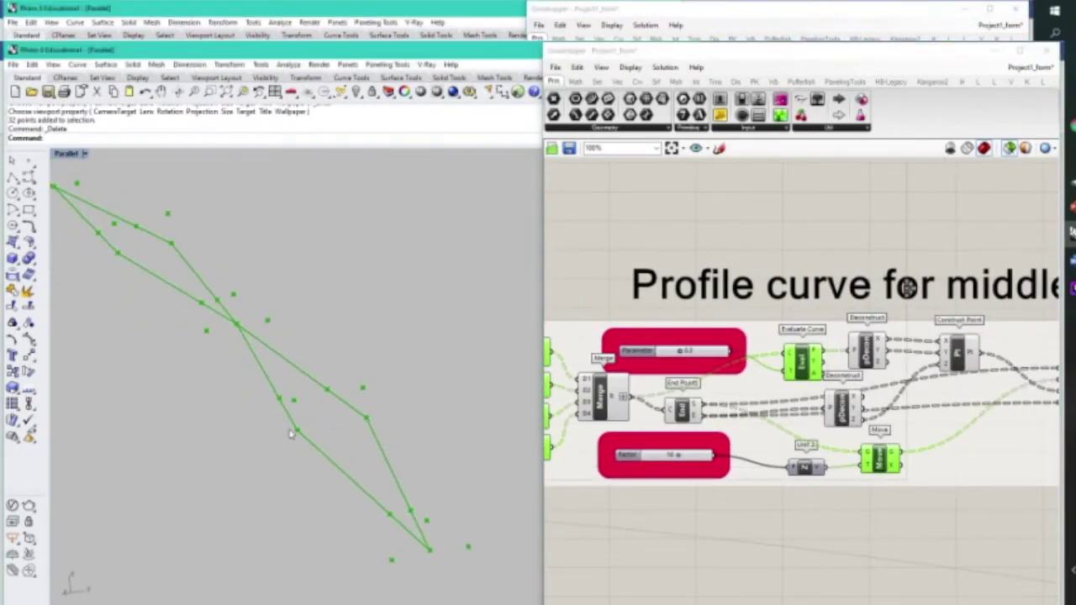
Add the middle panel group's Construct Point and Nurbs Curve components to the preview and inspect the profile curves.
scroll(822, 410, down, 4)
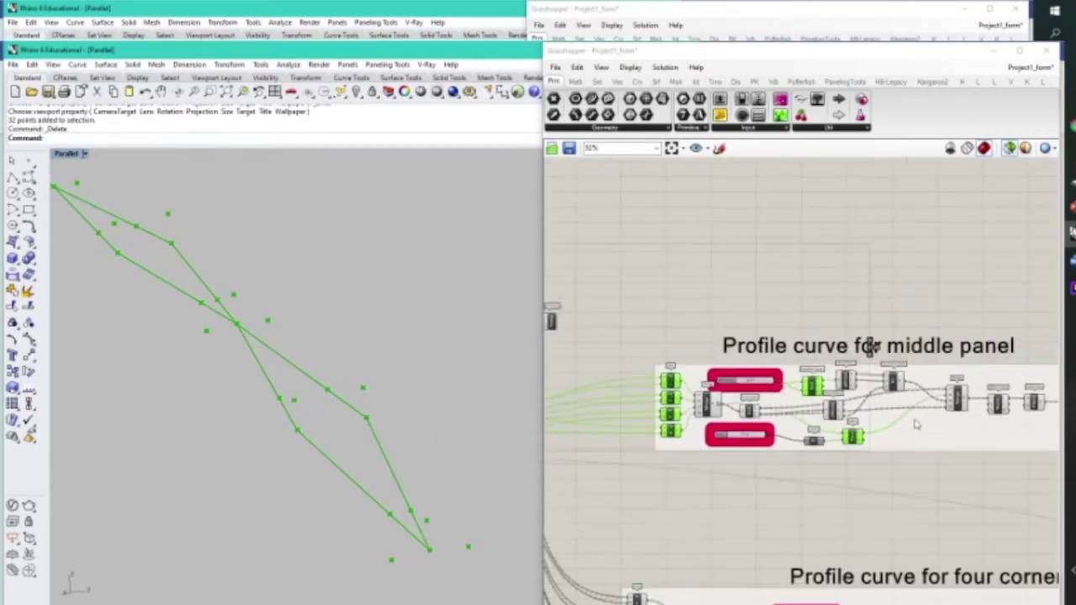
right_drag(929, 413, 856, 421)
scroll(856, 420, up, 6)
click(770, 348)
mouse_move(252, 370)
right_down()
mouse_move(305, 355)
mouse_move(319, 367)
mouse_move(320, 391)
mouse_move(253, 377)
right_up()
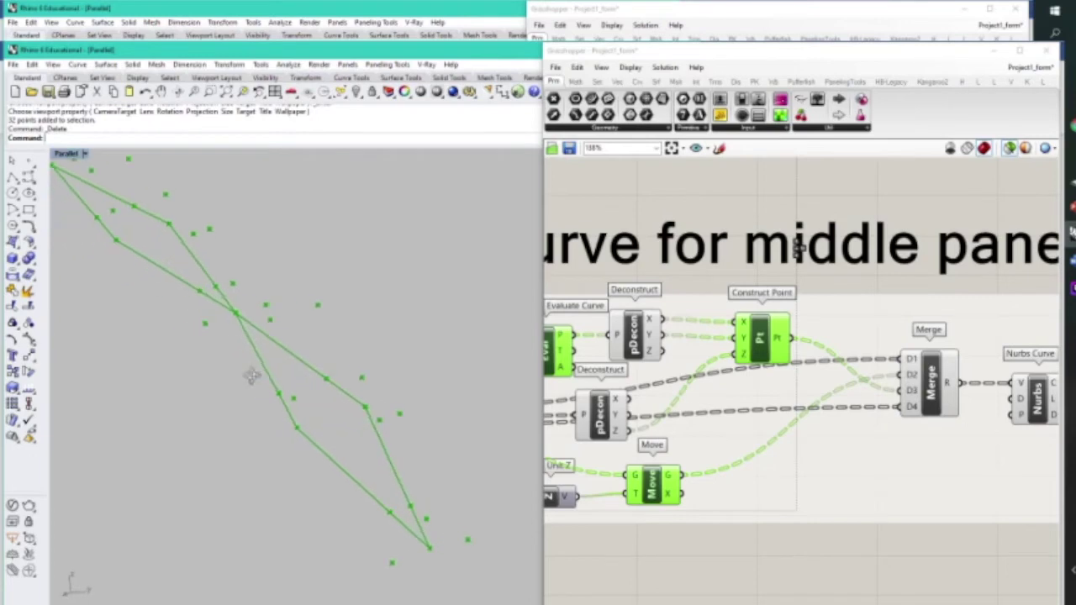
scroll(864, 353, down, 2)
right_drag(958, 391, 768, 399)
click(790, 391)
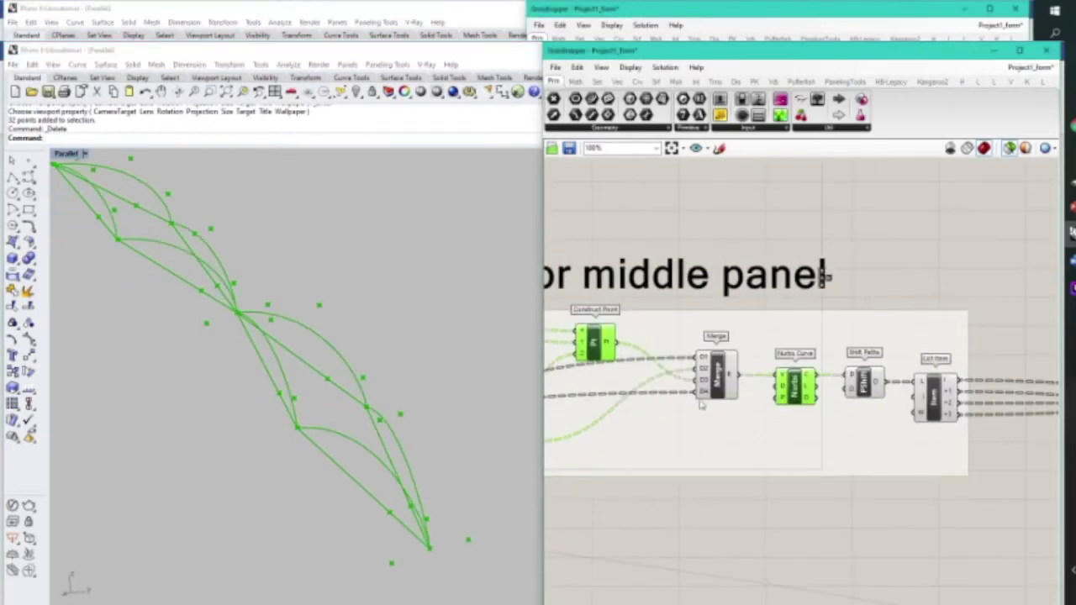
right_drag(348, 430, 328, 443)
Preview the first surface component fed by the middle panel profile curves, first with the other components, then alone.
scroll(737, 419, down, 5)
right_drag(900, 470, 745, 382)
scroll(745, 382, down, 2)
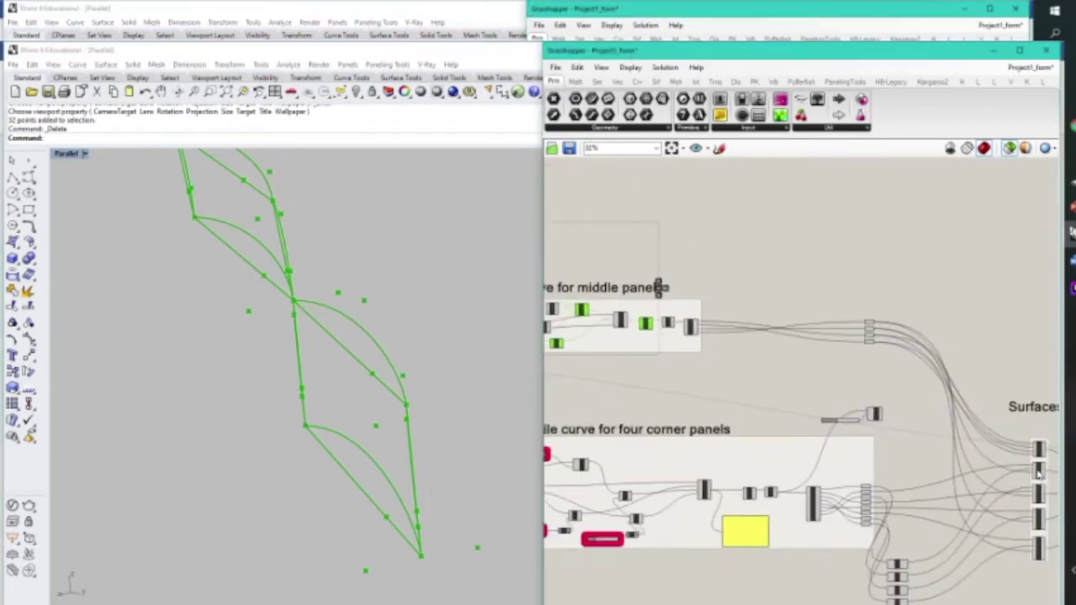
click(1038, 452)
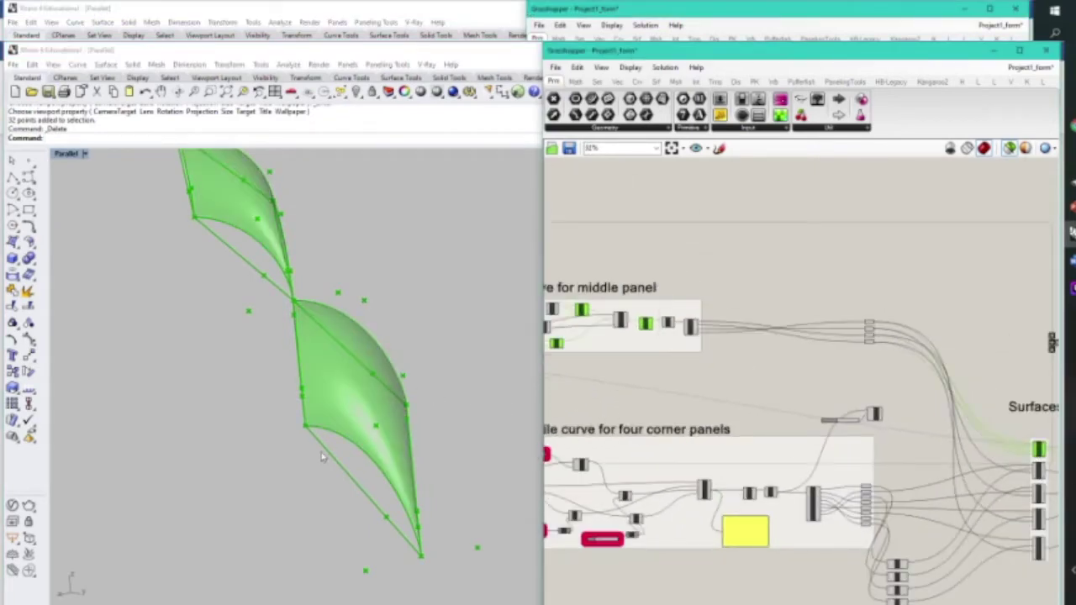
scroll(323, 457, down, 4)
click(922, 412)
click(1041, 455)
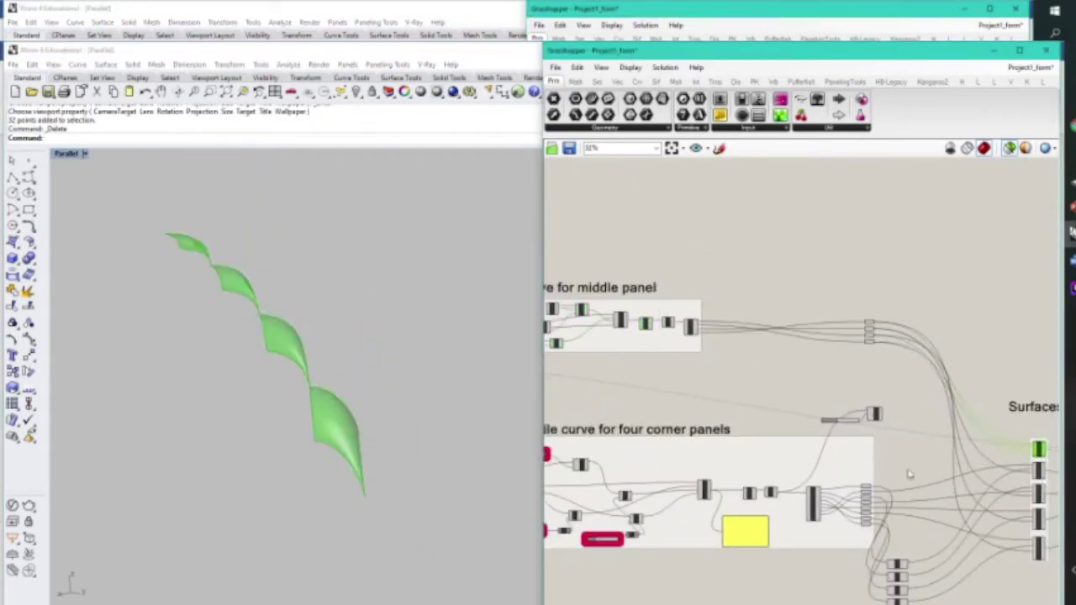
Feed Explode directly from Flip Matrix instead of List Item and inspect the middle panel surfaces across the whole dome.
scroll(752, 444, down, 3)
right_drag(641, 435, 905, 422)
right_drag(615, 374, 758, 376)
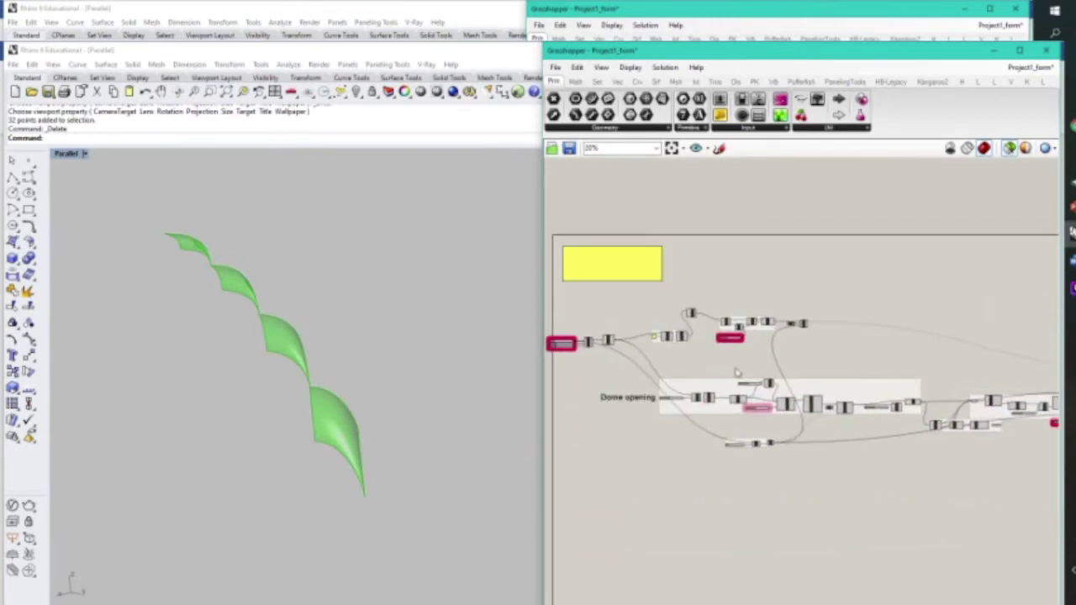
scroll(759, 376, up, 3)
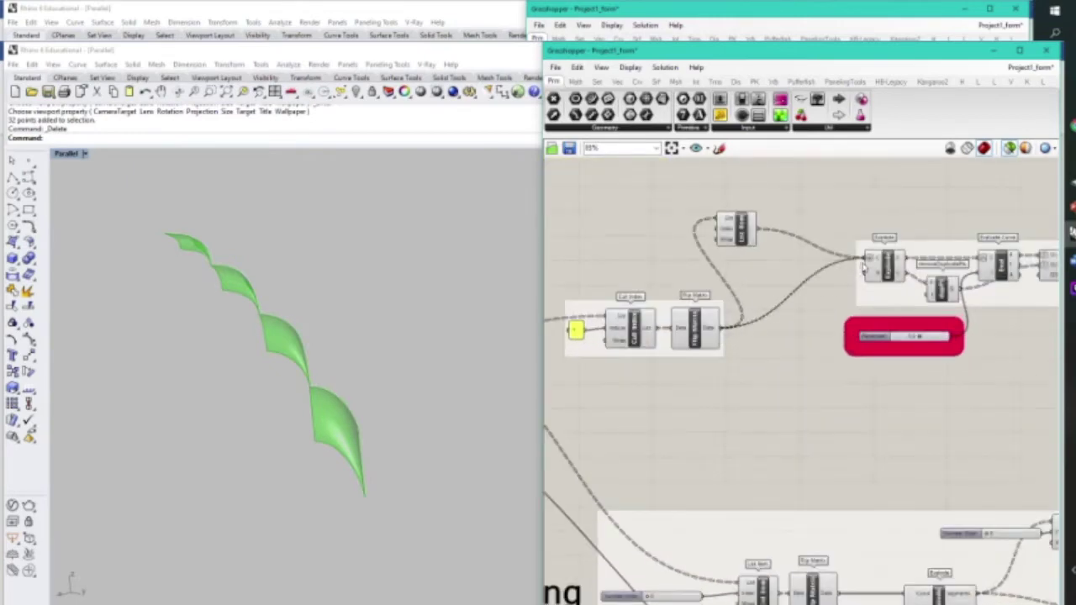
scroll(384, 393, down, 7)
right_drag(185, 393, 271, 340)
scroll(336, 262, up, 3)
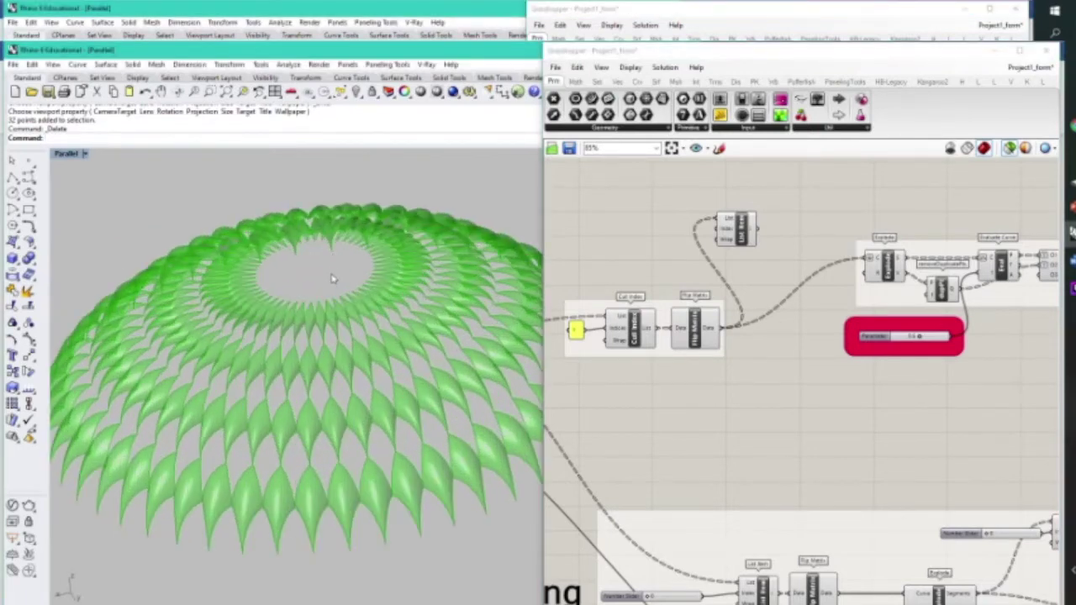
scroll(330, 282, down, 2)
scroll(289, 461, up, 3)
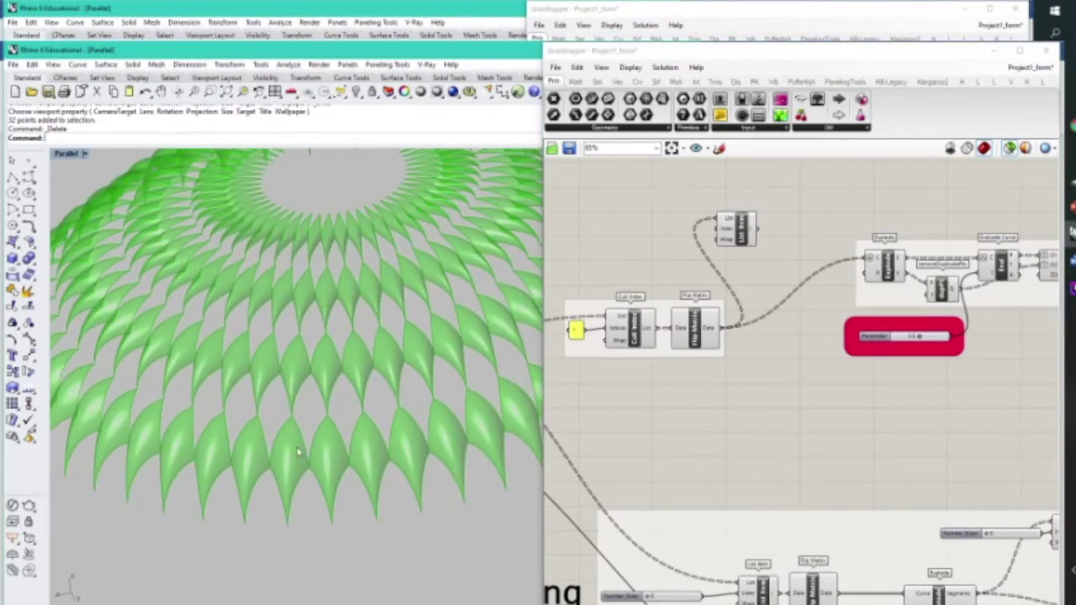
scroll(308, 384, up, 4)
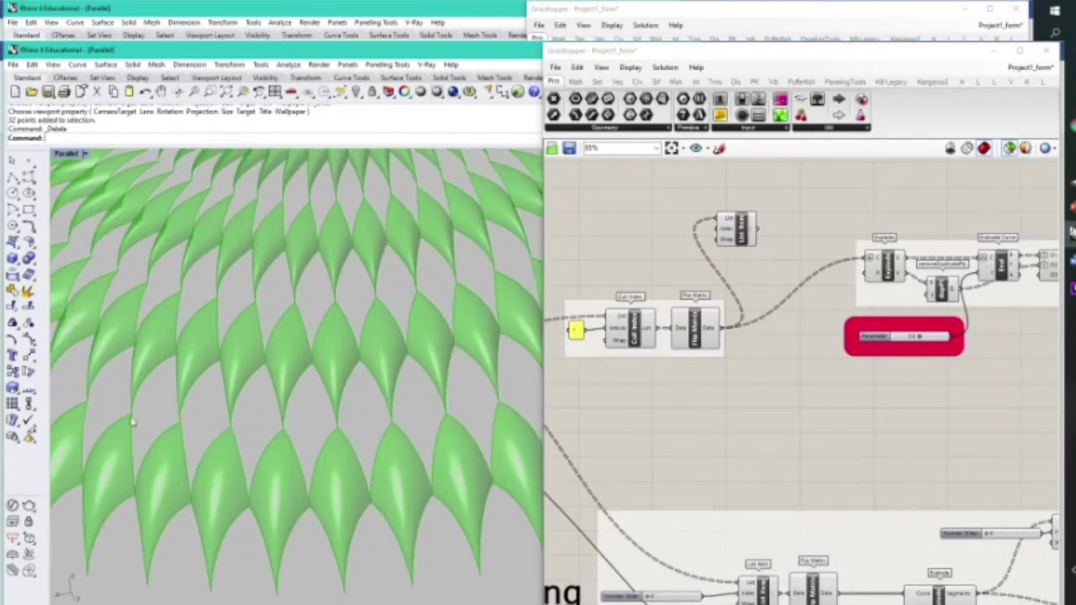
Reconnect the List Item output to the Explode curve input to return to a single strip.
drag(759, 232, 867, 258)
right_drag(370, 496, 506, 543)
scroll(775, 361, down, 5)
Preview the points of the multi-output component that feeds both profile curve groups.
right_drag(1038, 378, 764, 346)
right_drag(1046, 350, 704, 348)
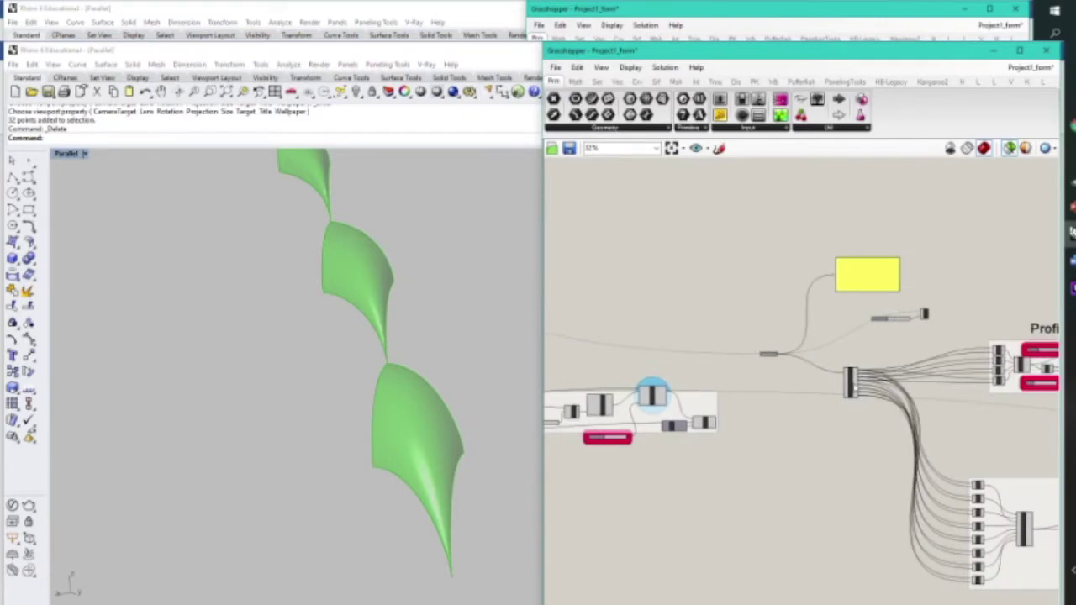
click(851, 384)
right_drag(329, 382, 302, 294)
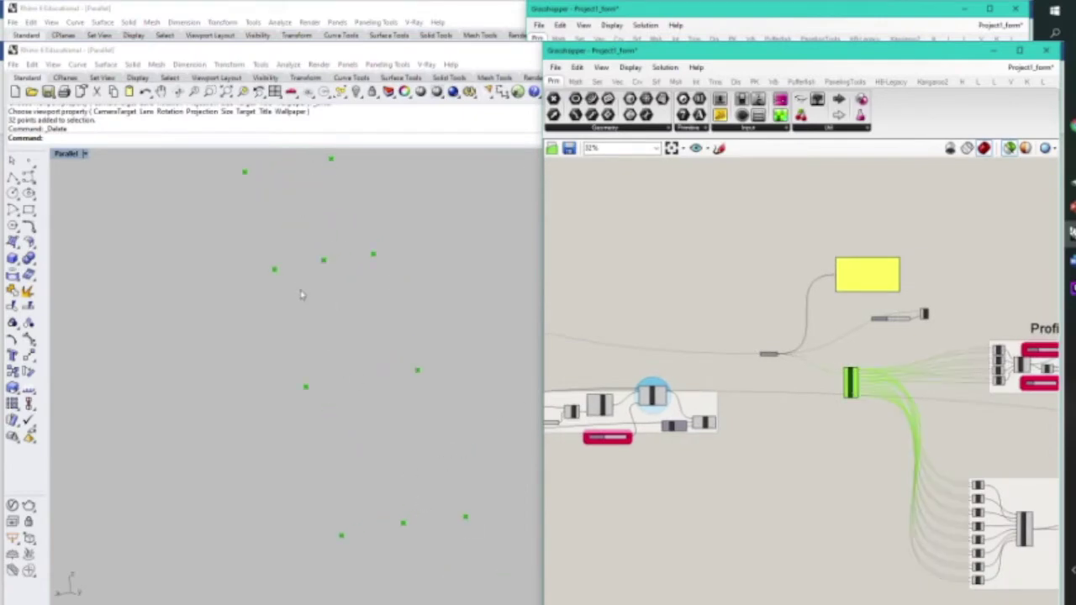
Add all eight Line components of the four corner panels' profile curve group to the preview.
scroll(881, 389, down, 1)
right_drag(996, 516, 827, 365)
scroll(827, 365, up, 5)
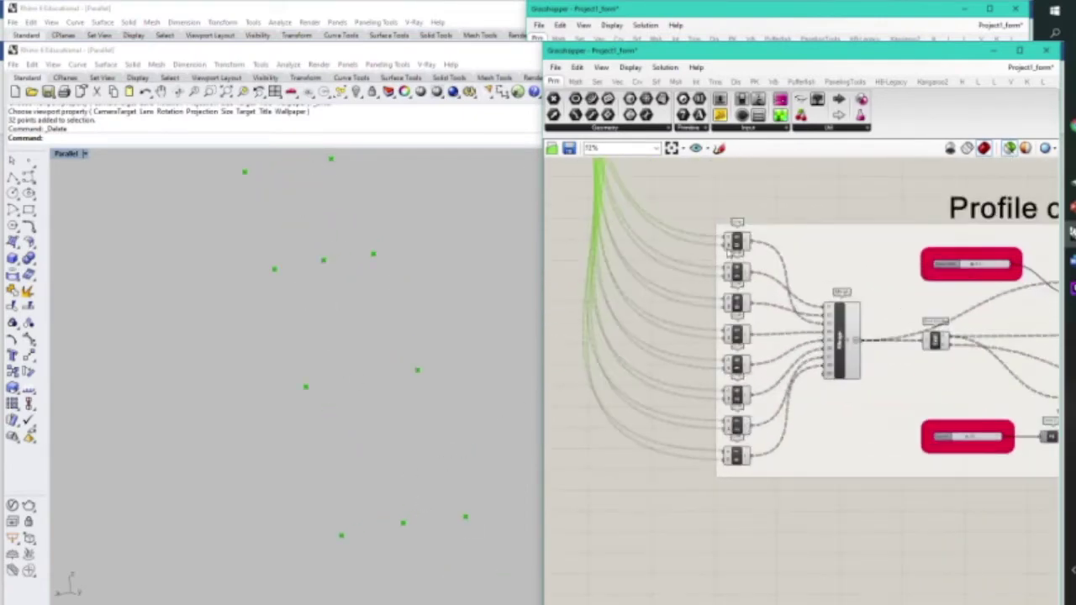
shift+click(735, 241)
shift+click(736, 273)
shift+click(737, 305)
shift+click(737, 335)
shift+click(737, 365)
shift+click(736, 395)
shift+click(736, 427)
shift+click(736, 455)
Add the corner panel group's Evaluate Curve component and the Move component fed by End Points to the preview.
right_drag(893, 353, 572, 333)
click(769, 269)
right_drag(360, 377, 483, 372)
scroll(639, 263, up, 1)
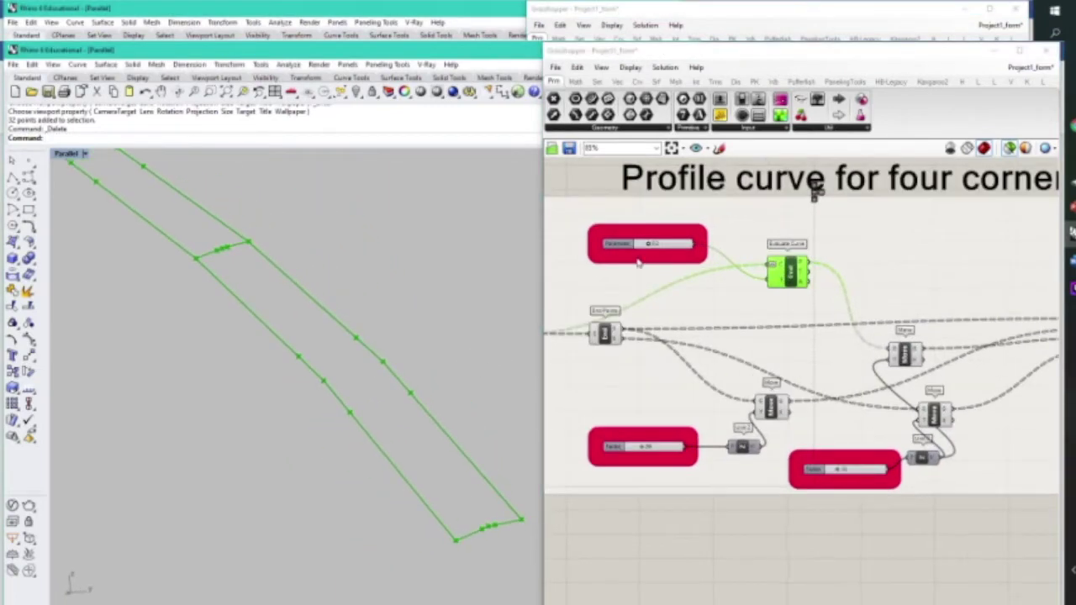
scroll(638, 263, up, 2)
click(822, 467)
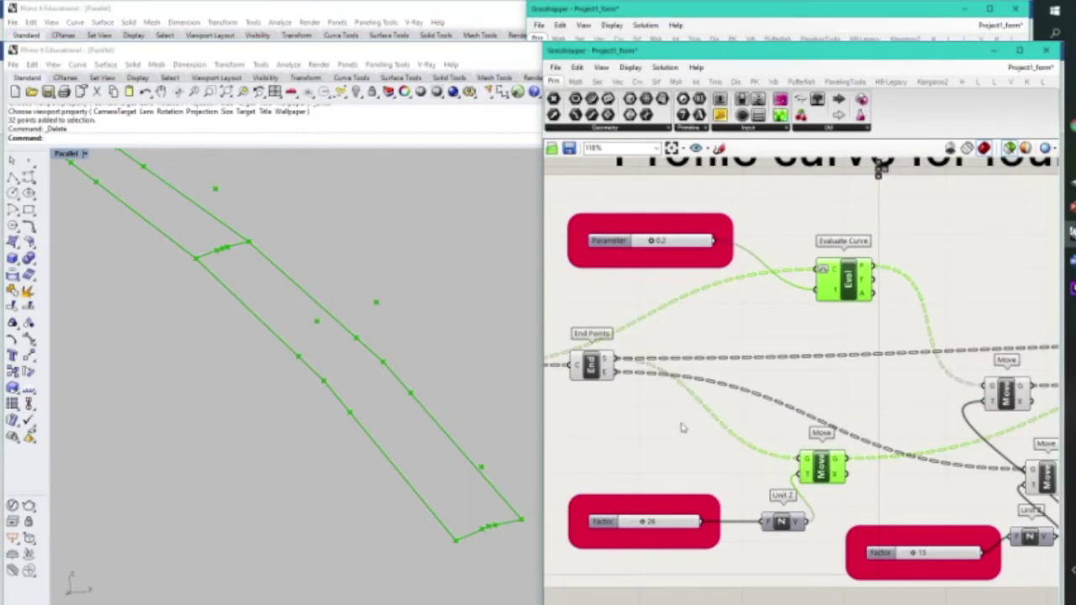
Add the corner panel group's End Points component and the Move component fed by Evaluate Curve to the preview.
shift+click(591, 372)
shift+click(998, 397)
mouse_move(318, 411)
right_down()
mouse_move(372, 389)
mouse_move(326, 410)
right_up()
Preview the profile curves of the corner panel group's Nurbs Curve component.
scroll(702, 346, down, 5)
right_drag(908, 374, 663, 384)
scroll(818, 381, up, 5)
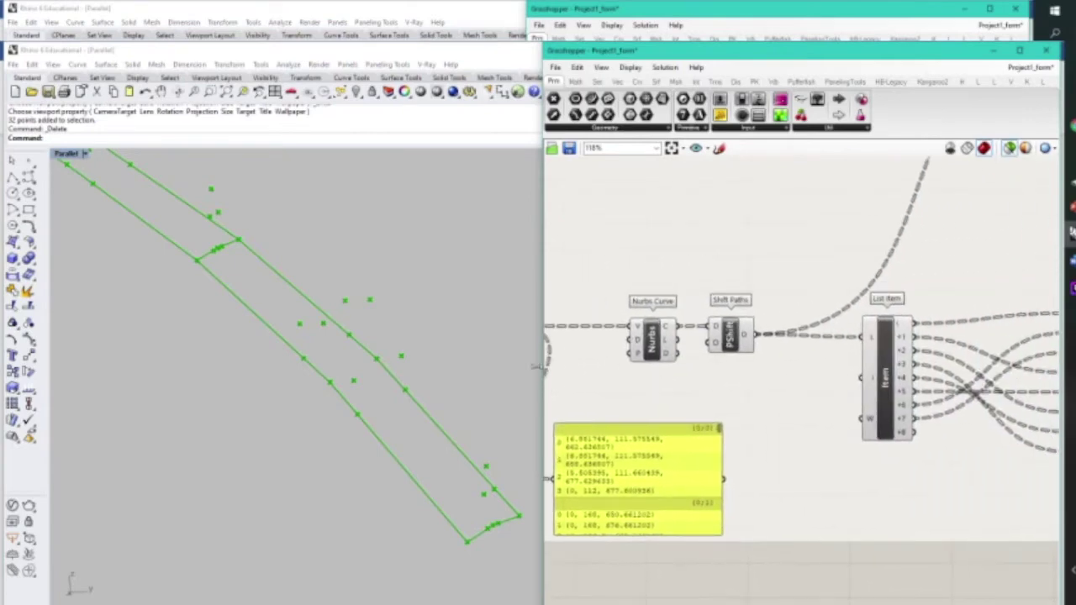
click(645, 352)
right_drag(413, 346, 355, 355)
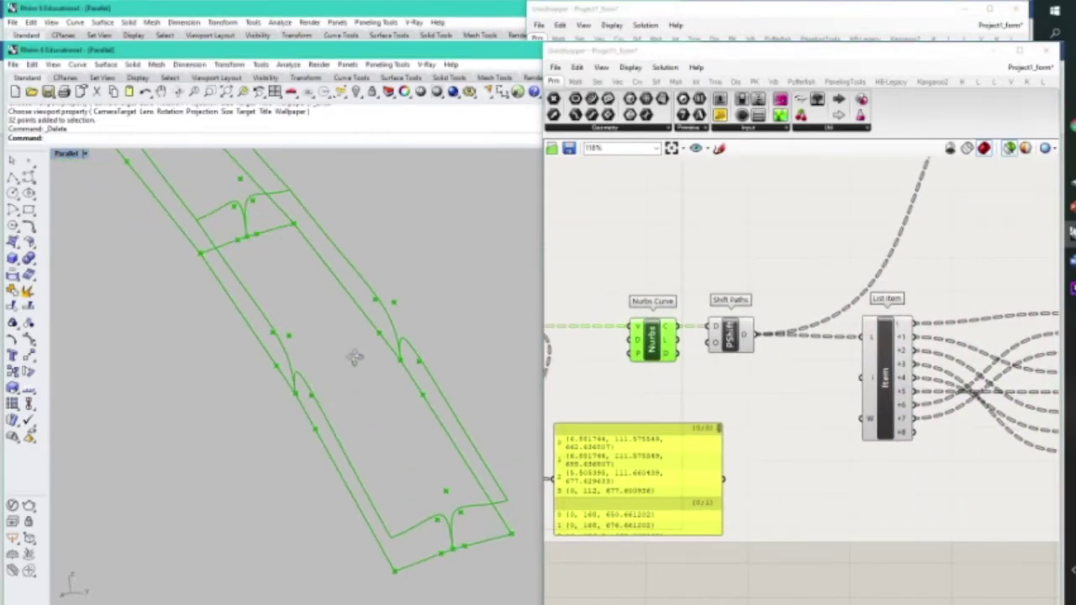
Add the lower four surface components of the Surfaces group to the preview and inspect the strip's corner panels.
scroll(867, 369, down, 2)
scroll(868, 370, down, 3)
right_drag(1000, 409, 825, 412)
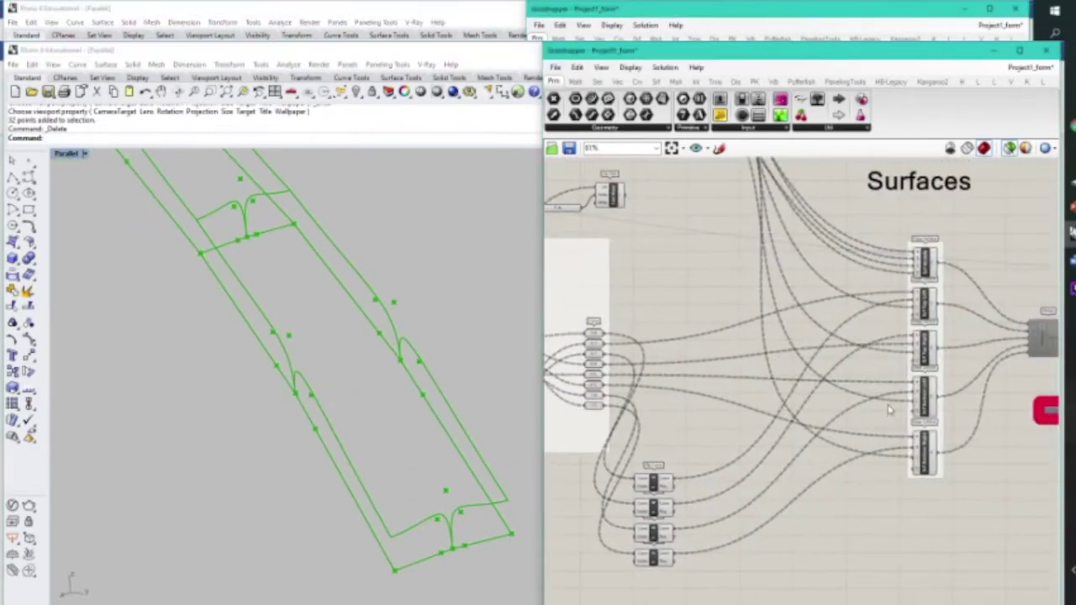
shift+click(925, 309)
shift+click(926, 354)
shift+click(927, 399)
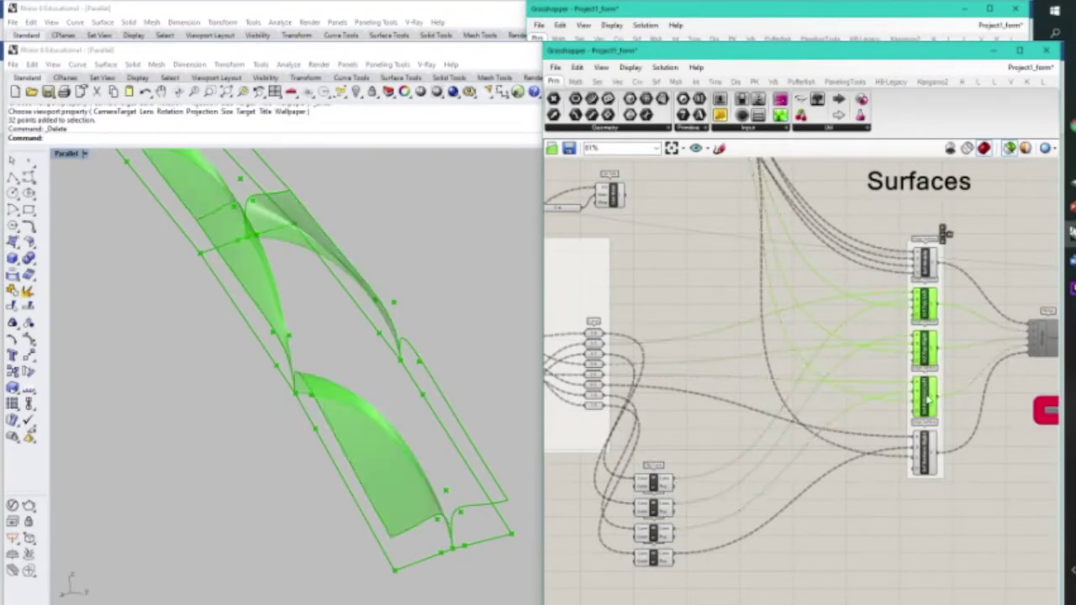
shift+click(919, 445)
mouse_move(358, 387)
right_down()
mouse_move(331, 392)
mouse_move(351, 392)
right_up()
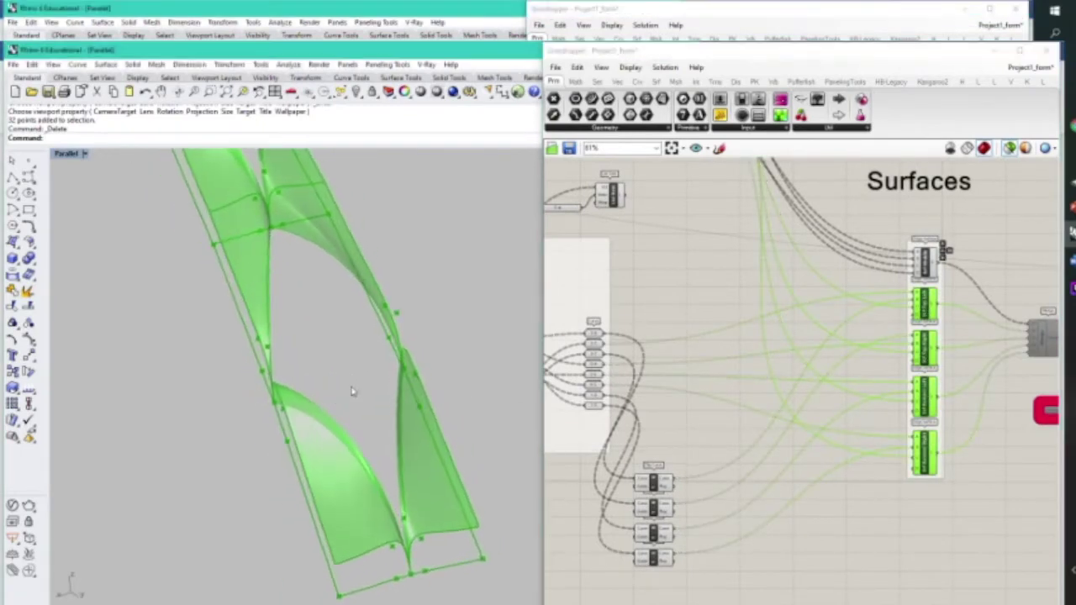
scroll(350, 392, down, 7)
right_drag(233, 311, 224, 307)
scroll(225, 307, up, 2)
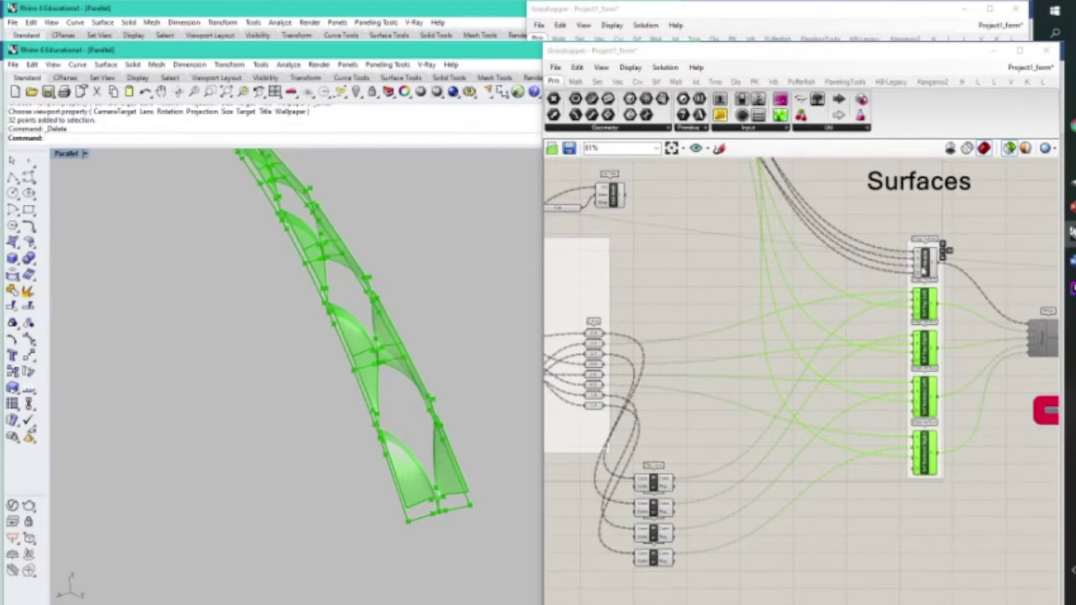
Select all five surface components of the Surfaces group to preview only the strip's panel surfaces.
drag(909, 235, 948, 491)
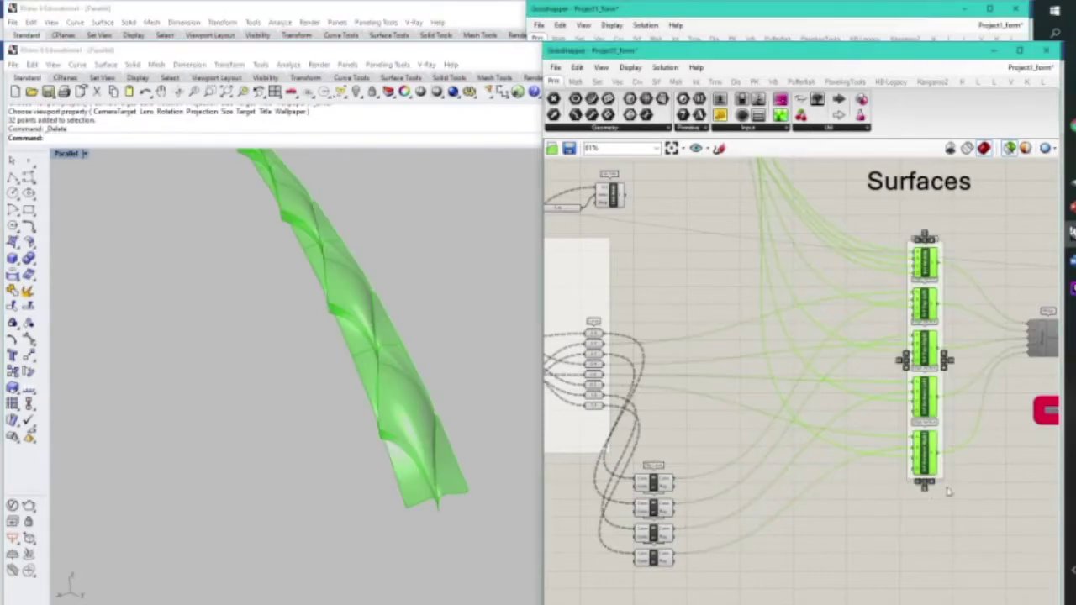
scroll(424, 347, down, 4)
scroll(388, 294, up, 4)
Connect the Flip Matrix Data output to the Explode curve input to generate the whole dome, and inspect its panels.
scroll(673, 306, down, 5)
right_drag(672, 306, 874, 322)
right_drag(635, 266, 1018, 331)
right_drag(698, 303, 982, 325)
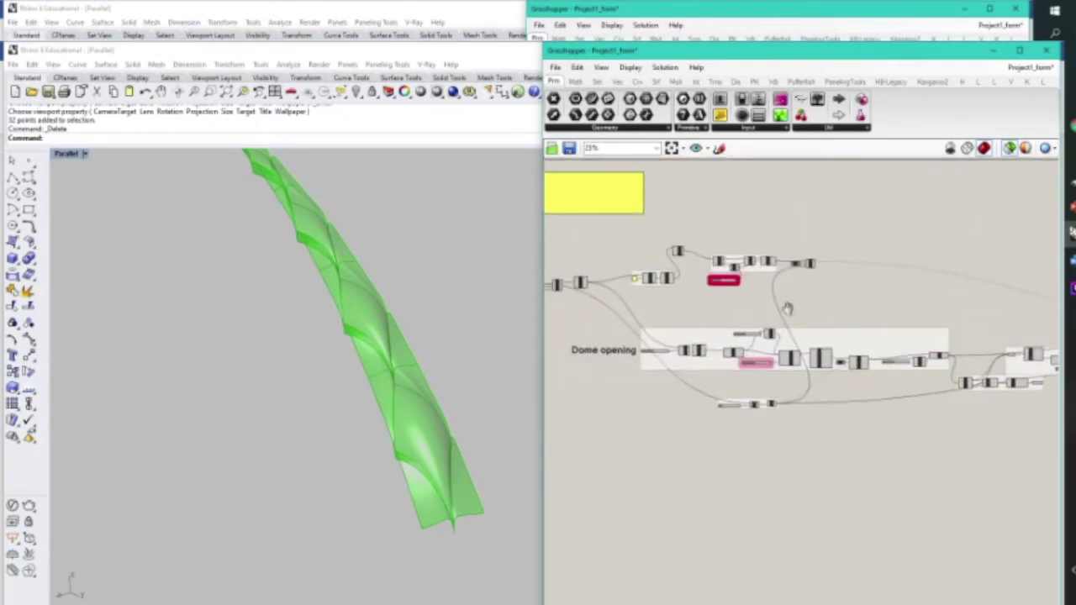
right_drag(773, 308, 838, 310)
scroll(723, 277, up, 5)
scroll(722, 278, up, 3)
drag(688, 311, 888, 215)
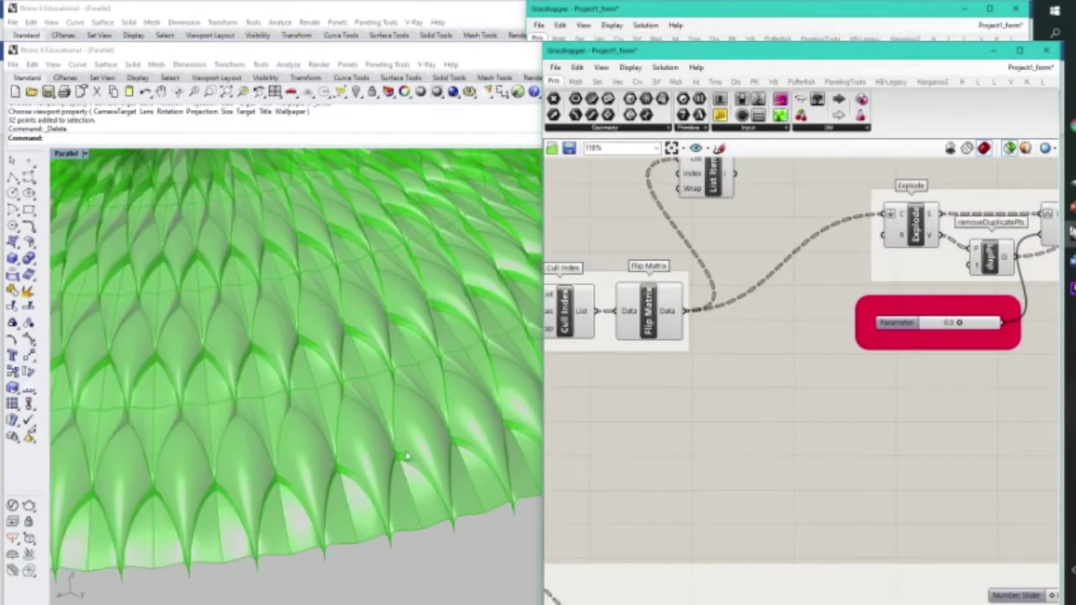
scroll(407, 458, down, 7)
right_drag(410, 457, 336, 429)
scroll(433, 420, up, 4)
right_drag(434, 421, 359, 157)
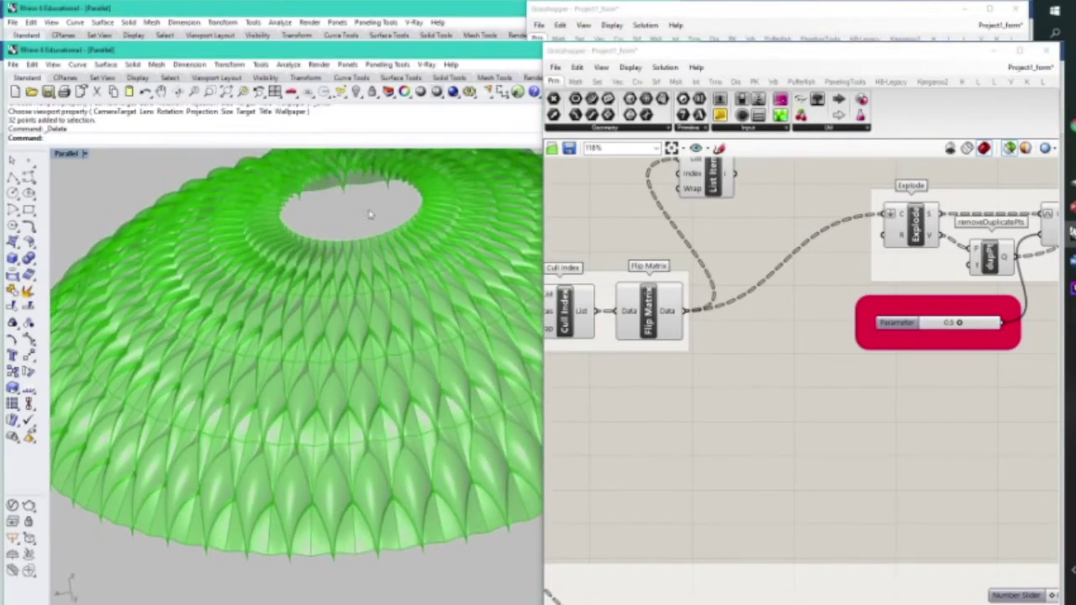
Preview the highlighted Scale NU component of the dome opening part and inspect the geometry around the opening.
scroll(733, 359, down, 3)
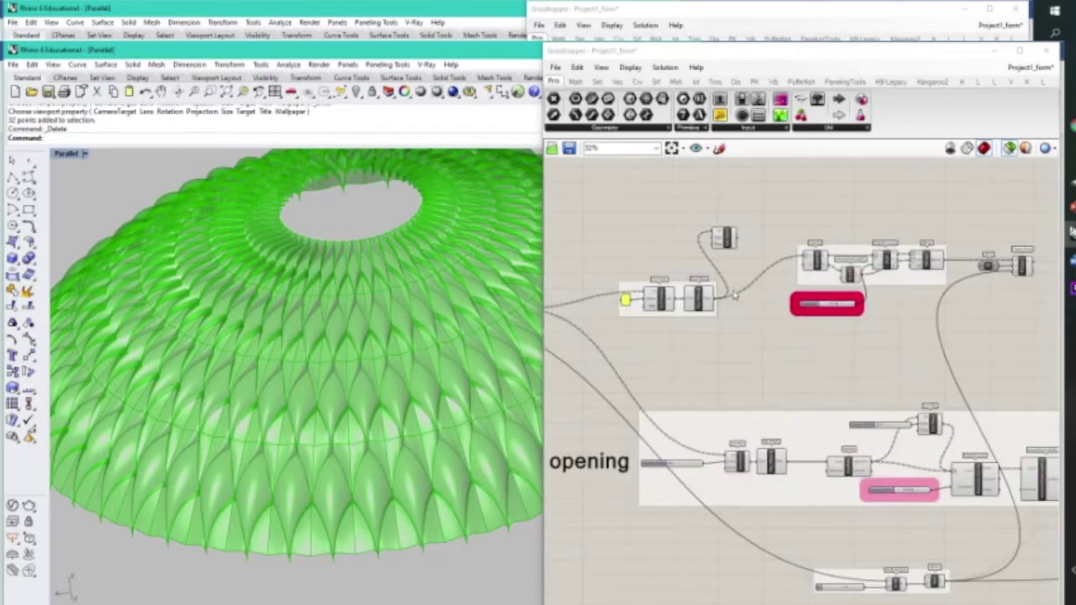
scroll(614, 374, down, 1)
right_drag(614, 375, 706, 375)
scroll(884, 337, up, 3)
right_drag(884, 341, 739, 332)
right_drag(967, 332, 621, 325)
right_drag(1040, 327, 790, 324)
right_drag(986, 331, 755, 342)
click(884, 326)
right_drag(360, 285, 292, 244)
scroll(319, 247, up, 8)
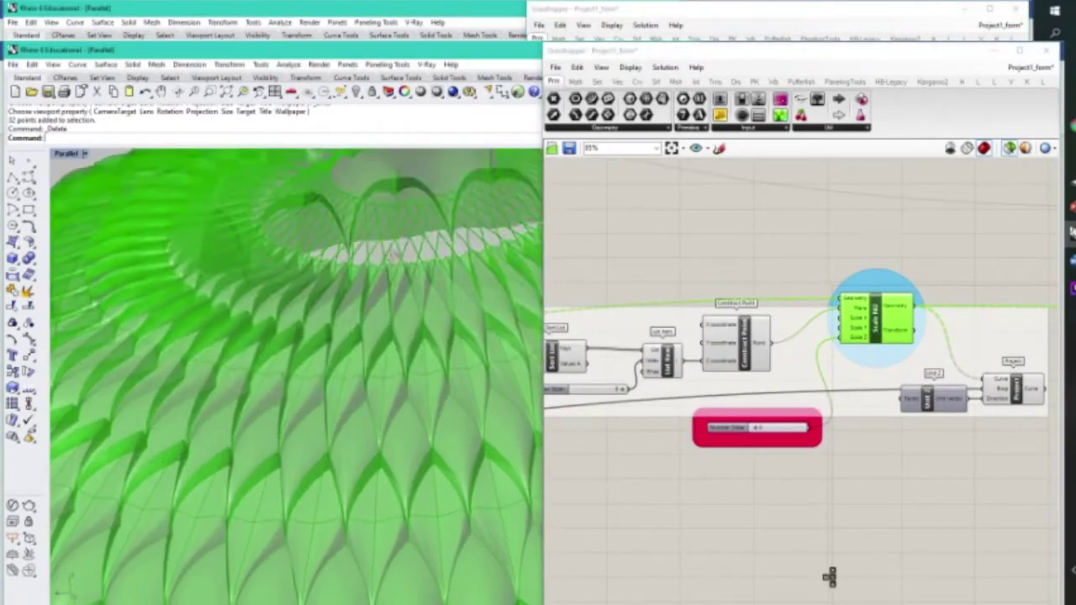
scroll(396, 258, down, 9)
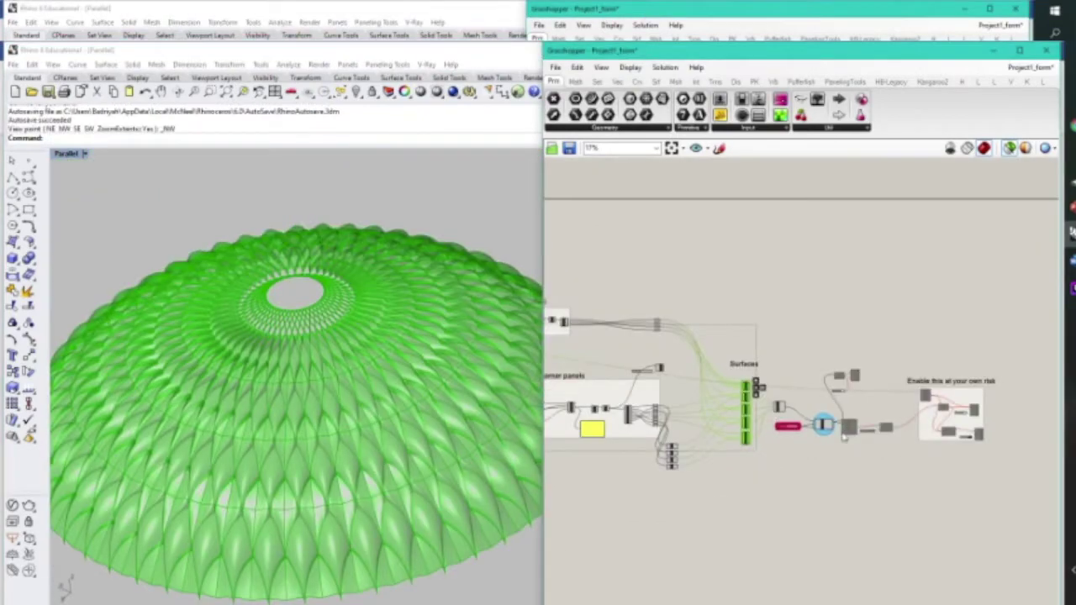
Preview the Grid Structure component fed by the merged surfaces and inspect its structure lines up close.
scroll(844, 433, up, 5)
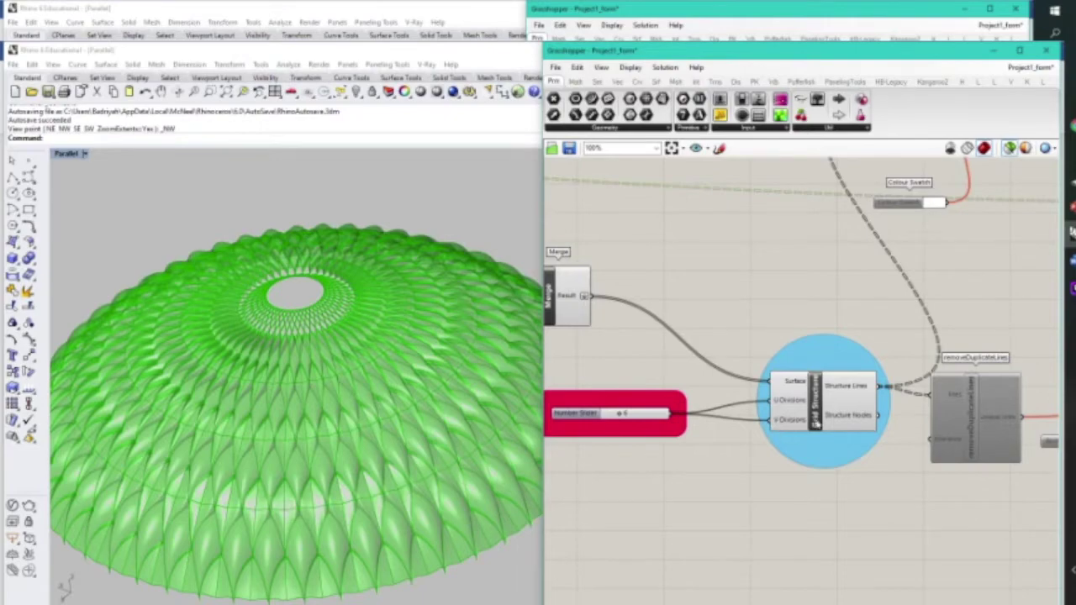
click(824, 420)
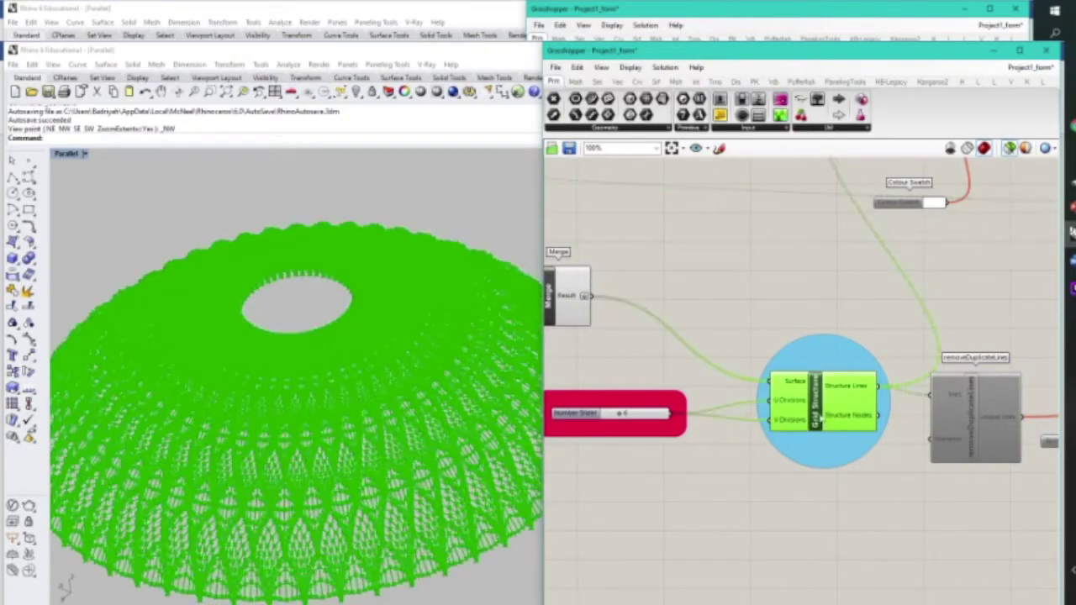
right_drag(279, 521, 324, 559)
scroll(324, 565, up, 10)
scroll(324, 565, down, 11)
scroll(323, 564, up, 5)
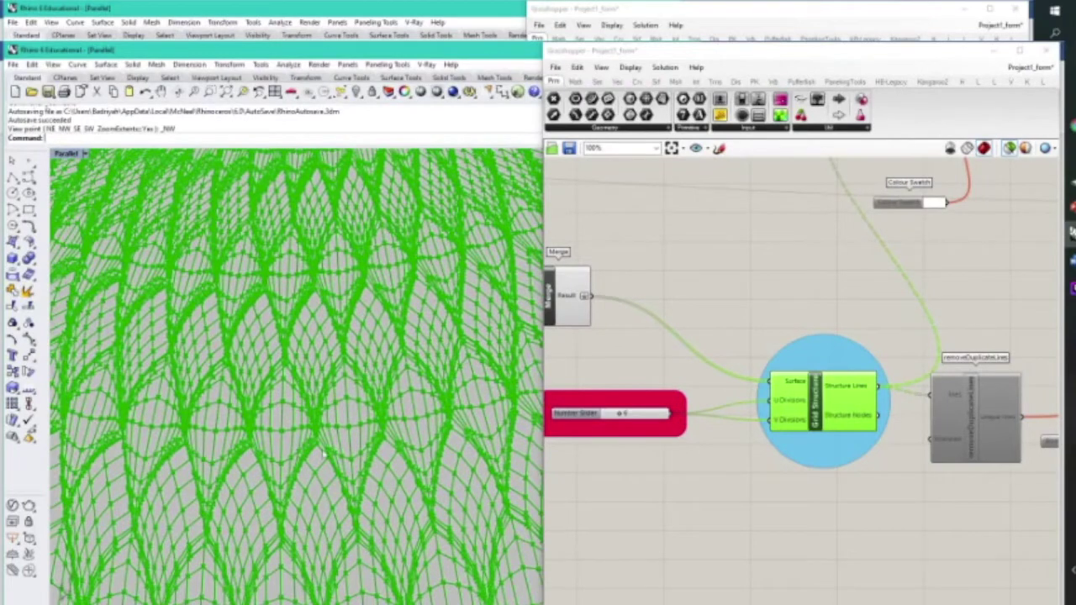
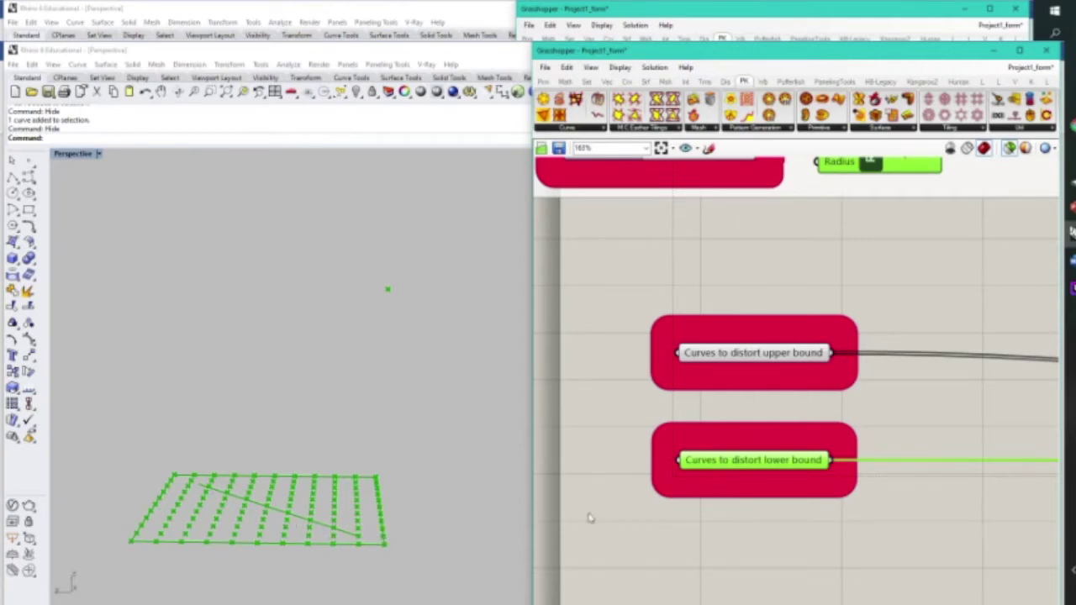
Examine the second definition's component groups, from the input sliders to the group determining movement of the lower bound.
scroll(672, 511, down, 7)
right_drag(753, 333, 711, 565)
right_drag(741, 224, 731, 503)
scroll(778, 379, down, 5)
scroll(778, 381, up, 3)
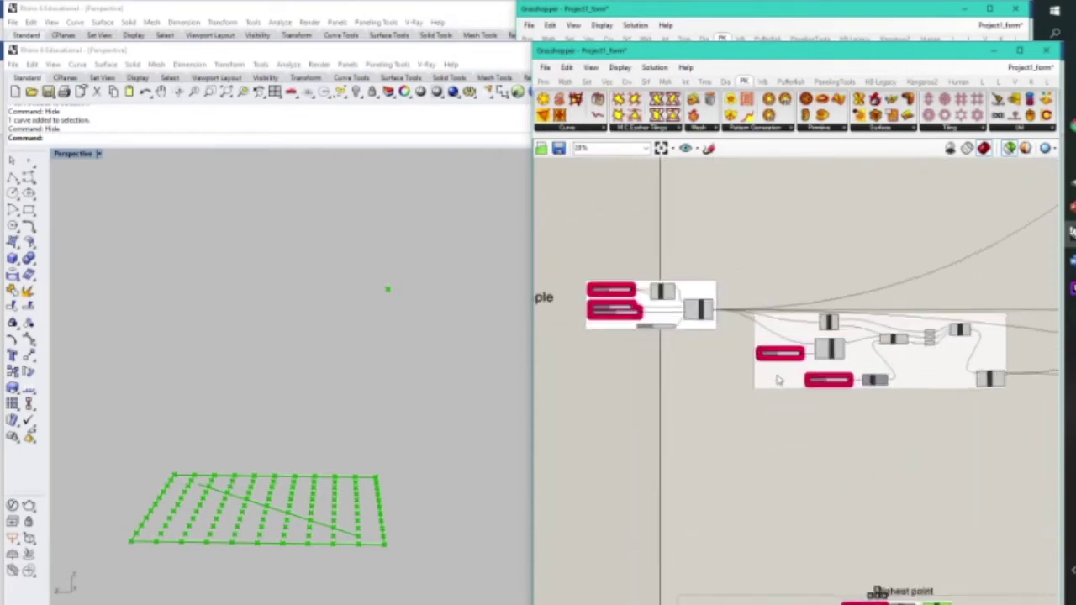
scroll(778, 382, up, 2)
right_drag(664, 280, 850, 355)
scroll(858, 332, up, 6)
scroll(853, 345, down, 3)
scroll(852, 337, up, 4)
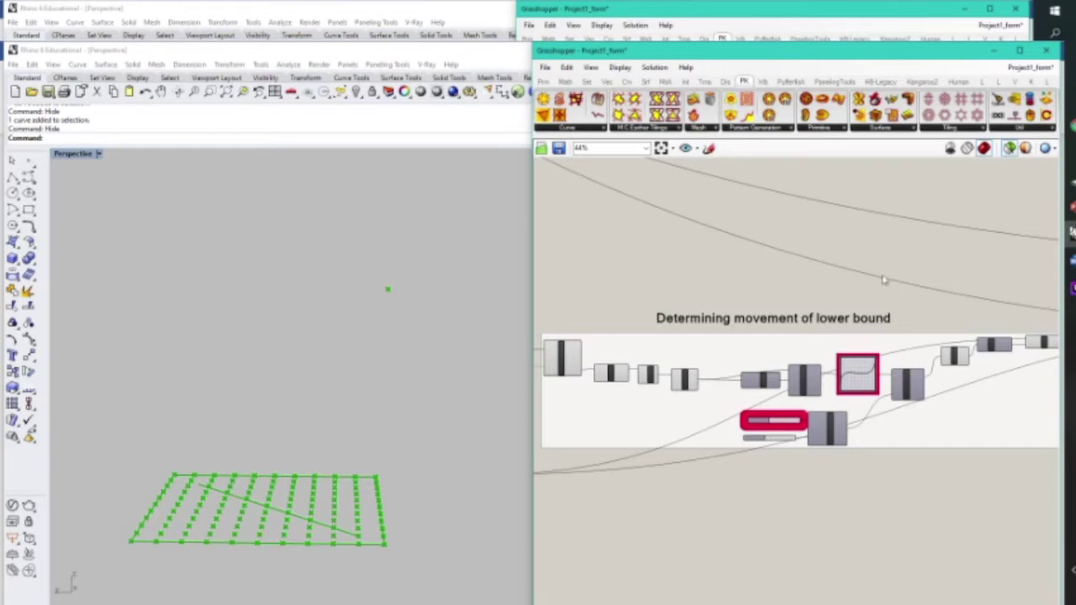
Preview the Curve Closest Point component in the lower bound movement group.
scroll(548, 370, up, 5)
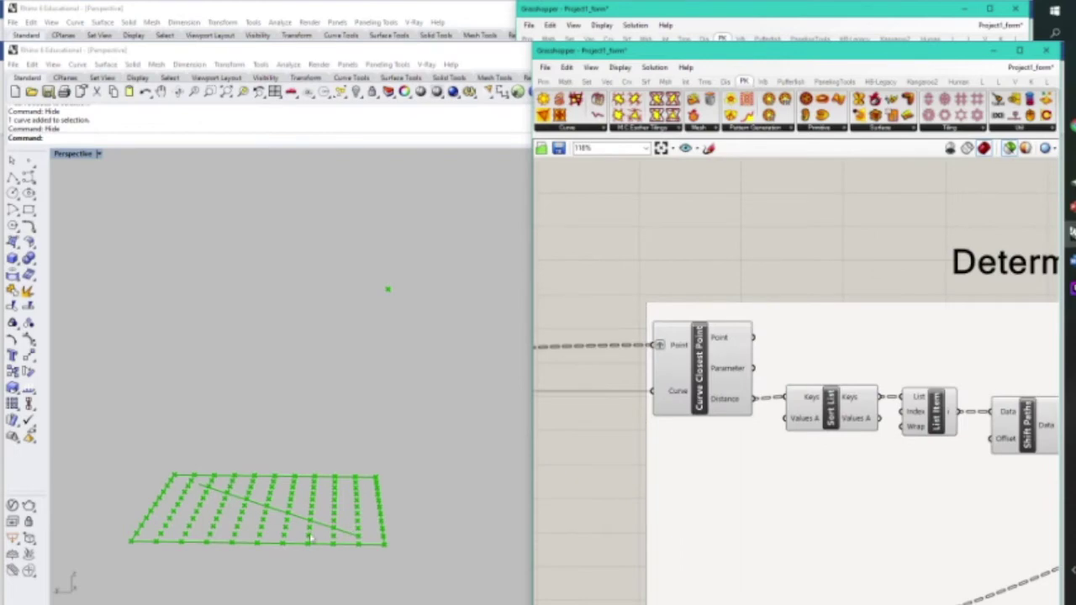
scroll(708, 380, up, 1)
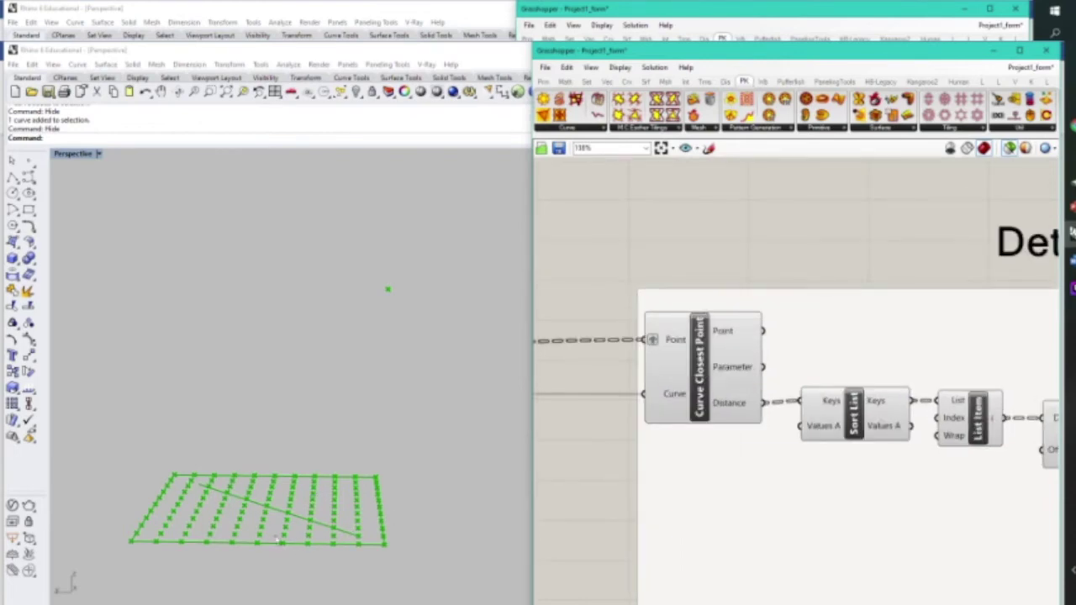
click(732, 363)
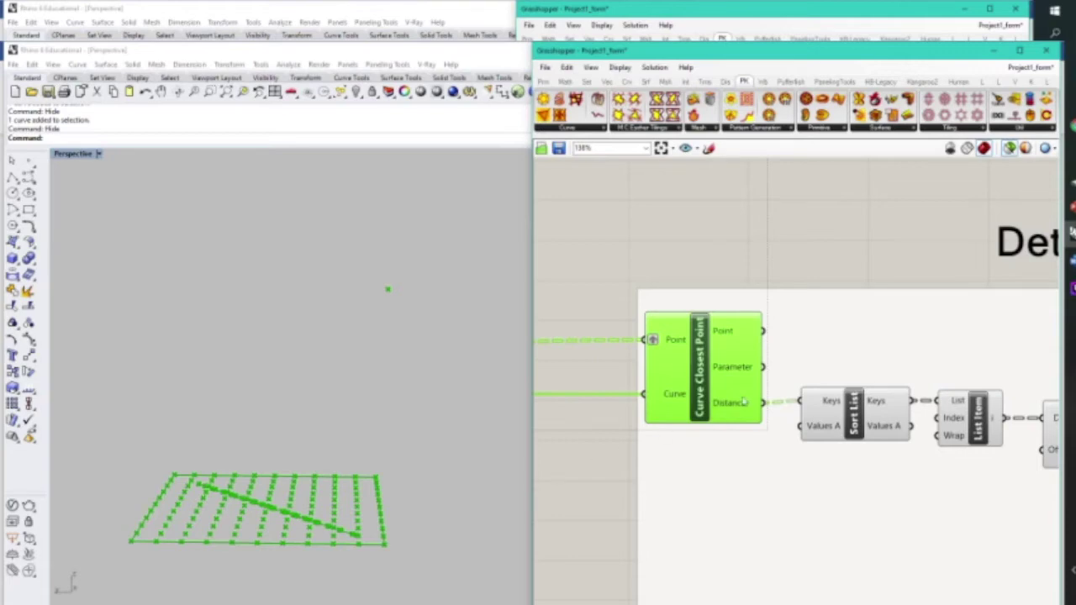
scroll(715, 363, down, 2)
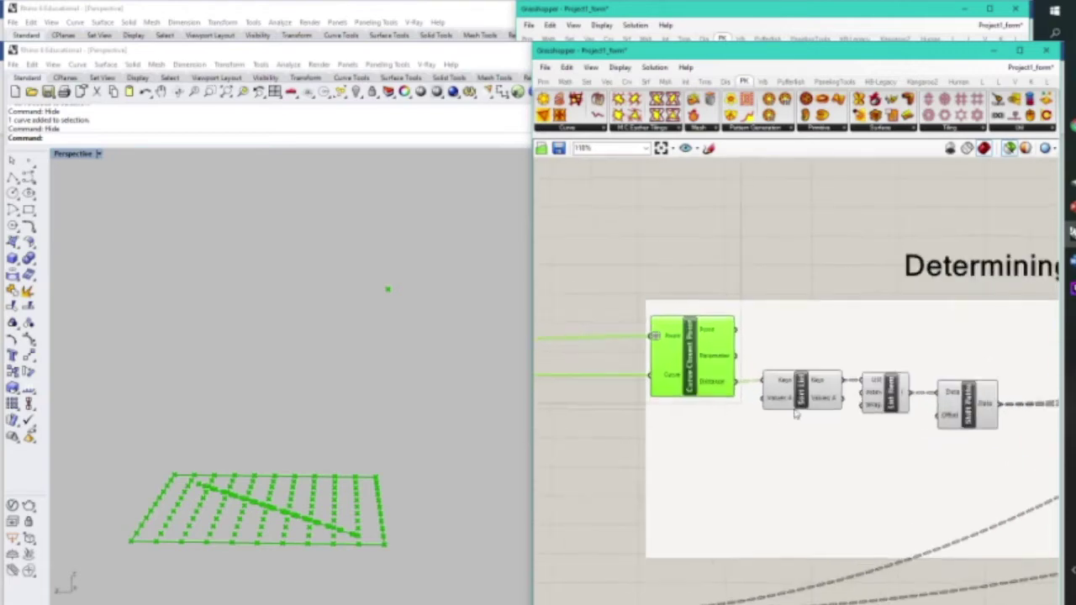
right_drag(888, 445, 821, 447)
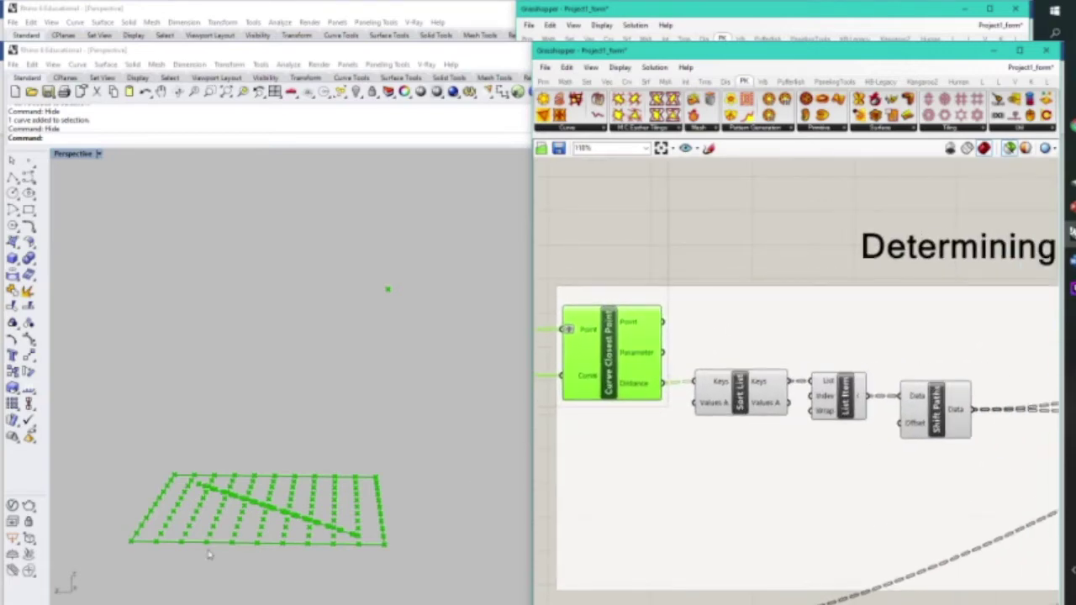
Add the lower bound group's final component to the preview and inspect the displaced grid points.
right_drag(1023, 388, 703, 393)
scroll(699, 390, down, 4)
right_drag(880, 413, 789, 413)
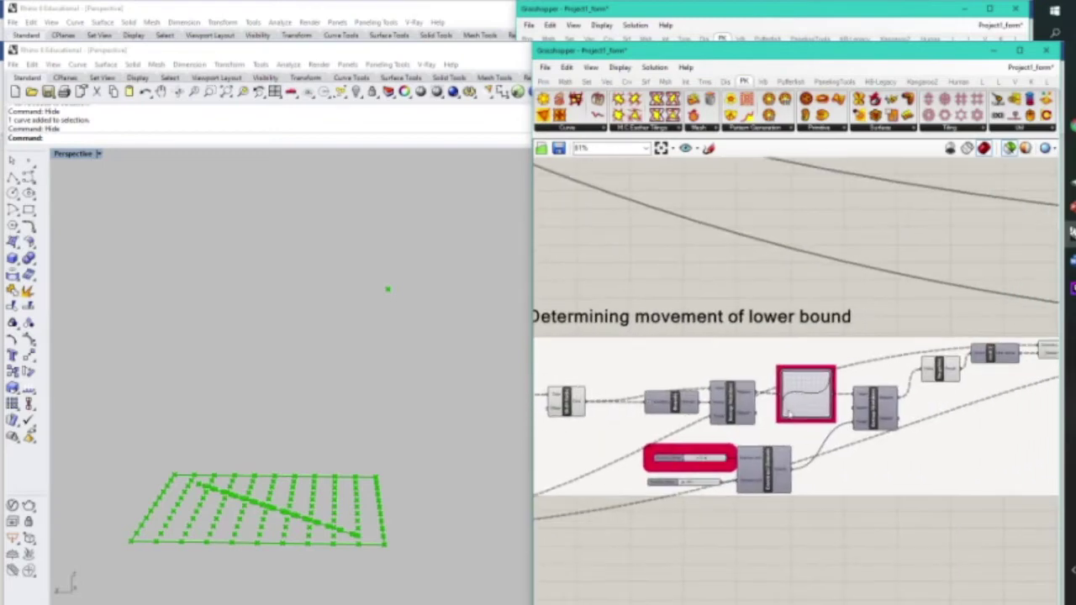
scroll(790, 415, up, 3)
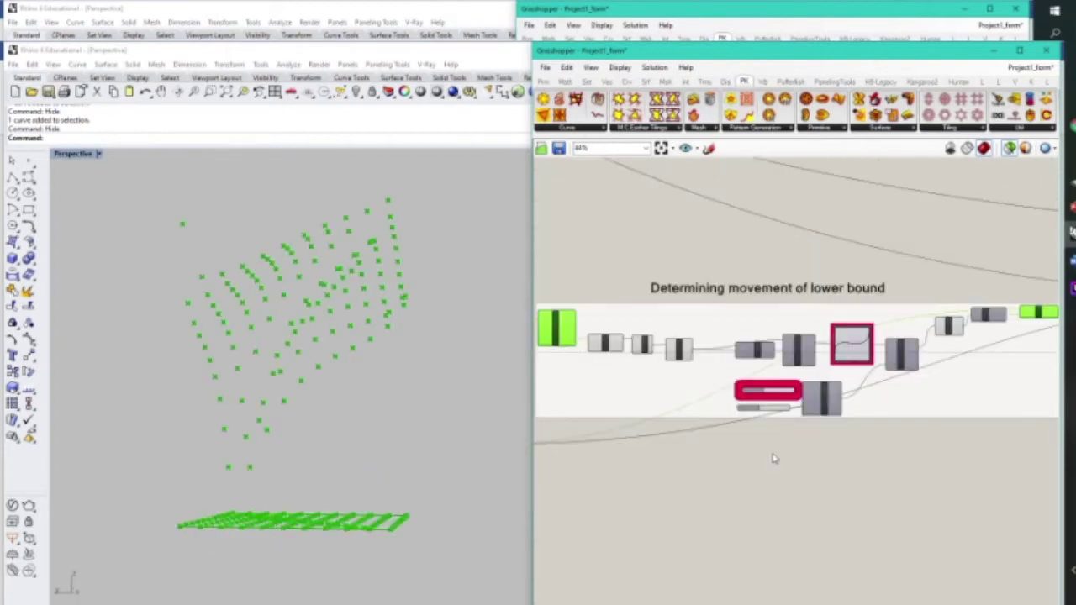
right_drag(409, 436, 208, 329)
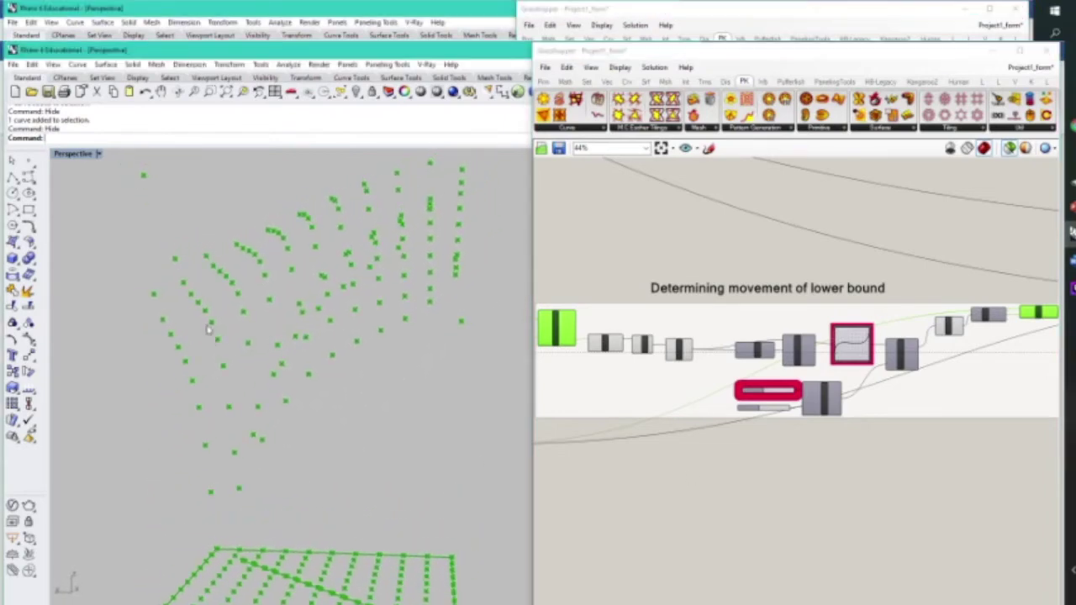
Add the Morph 2D component of the Inputting pattern group to the preview and inspect the pattern on the lower bound.
scroll(750, 275, down, 3)
right_drag(1012, 279, 685, 325)
scroll(801, 326, up, 4)
scroll(864, 276, up, 4)
click(865, 276)
right_drag(339, 358, 391, 319)
right_drag(305, 359, 329, 506)
scroll(371, 516, up, 5)
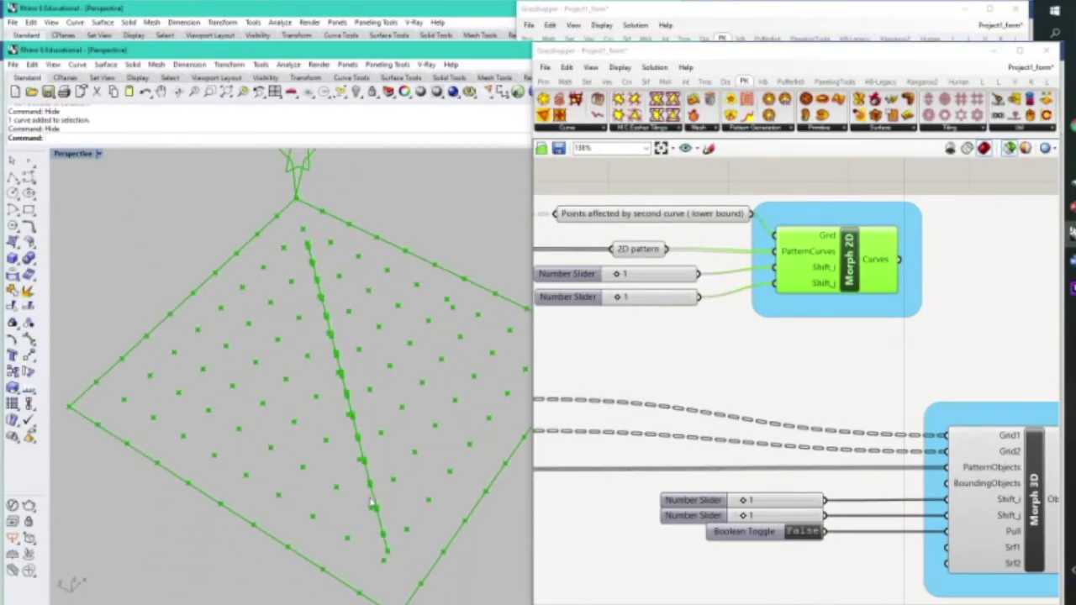
right_drag(308, 311, 397, 475)
scroll(347, 457, up, 3)
scroll(333, 430, down, 5)
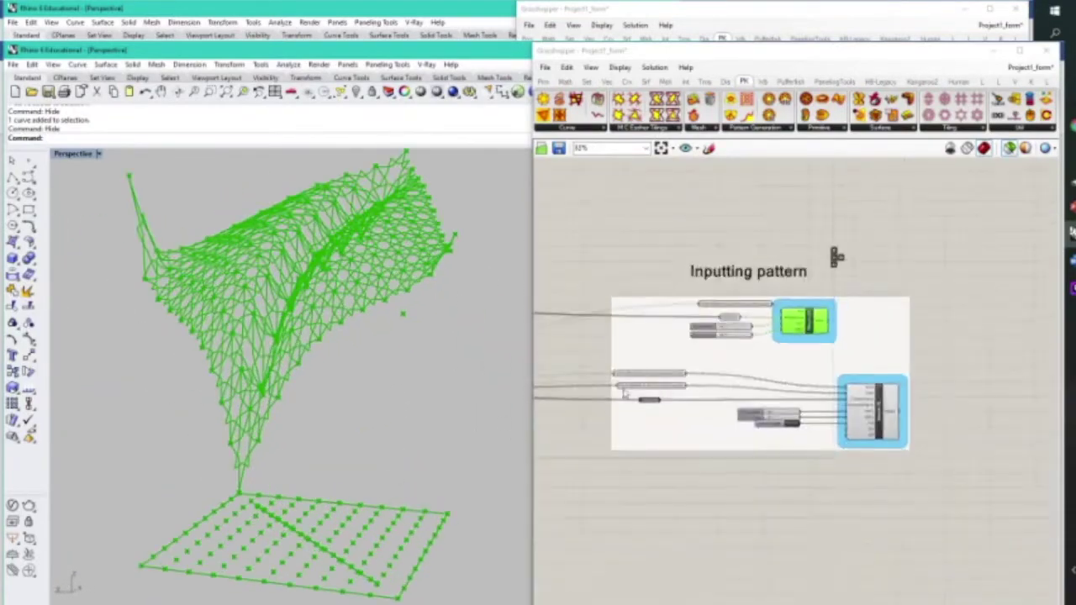
Reshape the lower bound group's Graph Mapper curve by lowering its start point to the bottom of the graph.
scroll(702, 384, up, 10)
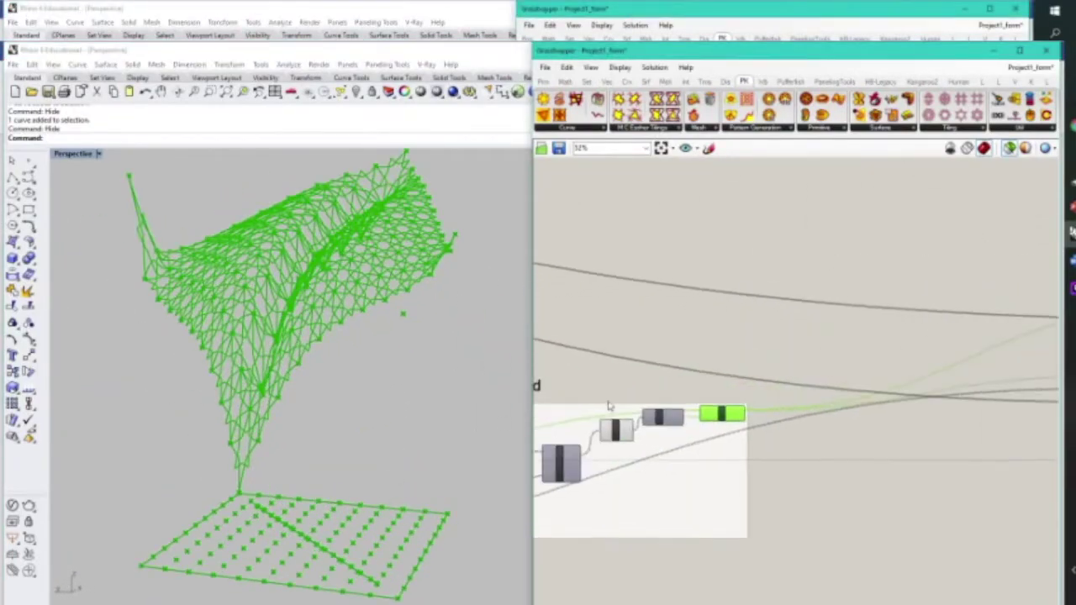
mouse_move(670, 288)
mouse_down()
mouse_move(872, 468)
mouse_move(684, 296)
mouse_move(904, 563)
mouse_move(670, 288)
mouse_up()
drag(956, 288, 909, 184)
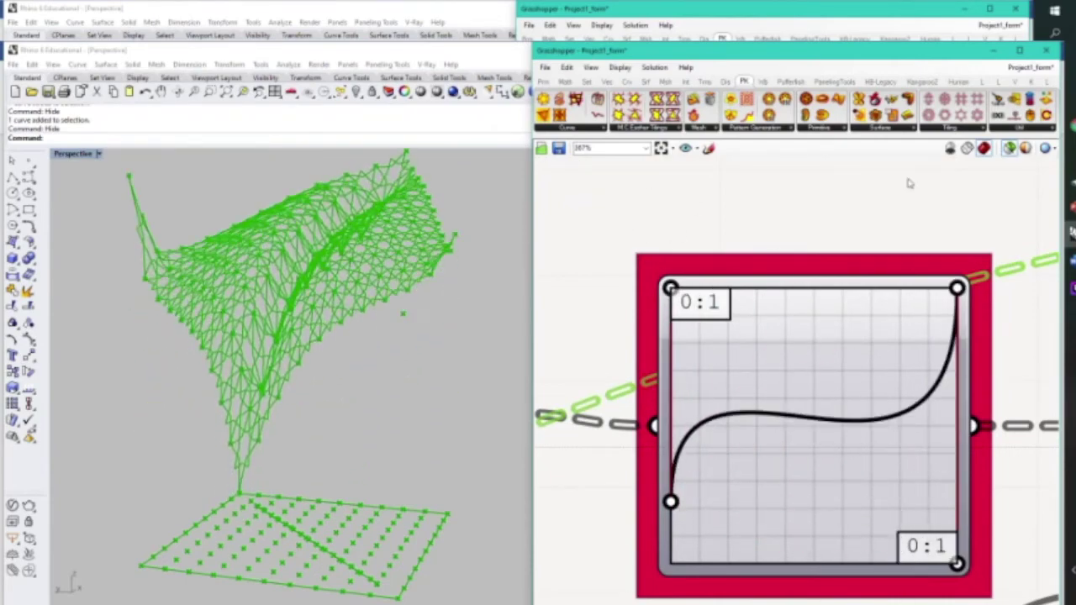
mouse_move(956, 563)
mouse_down()
mouse_move(882, 541)
mouse_move(702, 315)
mouse_move(956, 563)
mouse_up()
drag(670, 502, 670, 596)
scroll(298, 367, down, 3)
right_drag(298, 366, 315, 306)
Set the lower bound group's domain start slider to 461 and inspect the reshaped pattern.
scroll(860, 432, down, 7)
scroll(733, 542, up, 4)
drag(730, 445, 724, 444)
right_drag(471, 331, 395, 345)
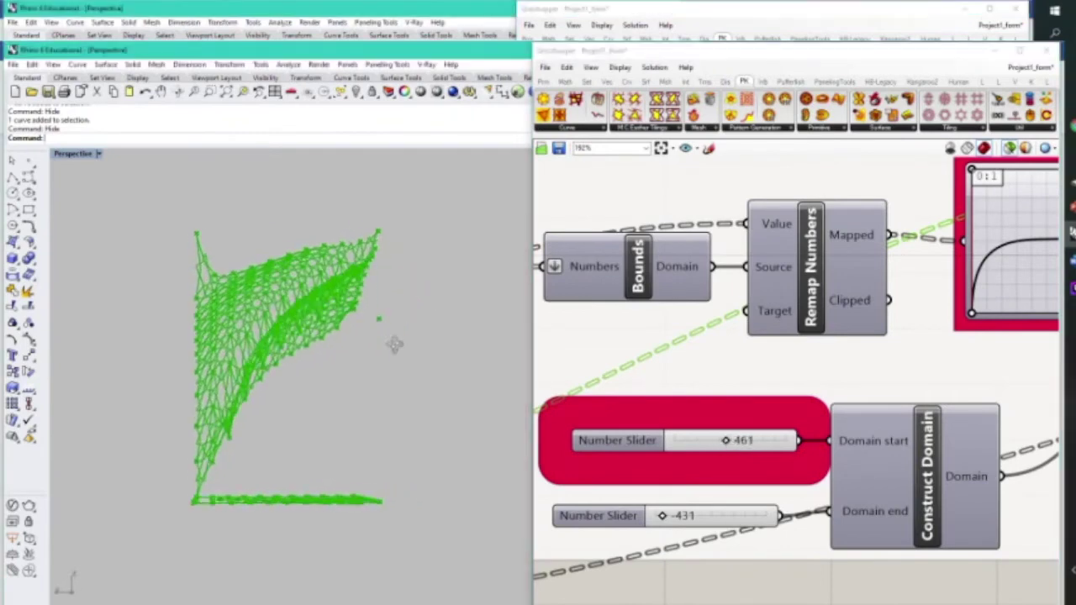
scroll(394, 344, up, 2)
Examine the groups controlling the lower bound, the highest point and the movement of the upper bound.
scroll(787, 380, down, 9)
right_drag(787, 383, 873, 391)
right_drag(663, 404, 802, 409)
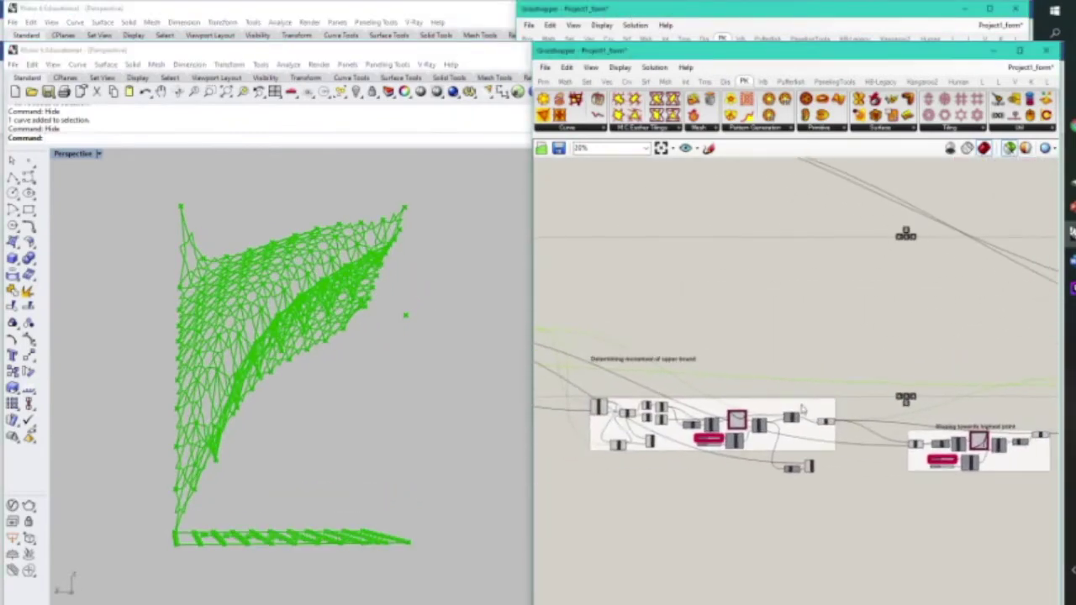
scroll(803, 409, down, 3)
scroll(669, 396, up, 3)
scroll(864, 399, up, 2)
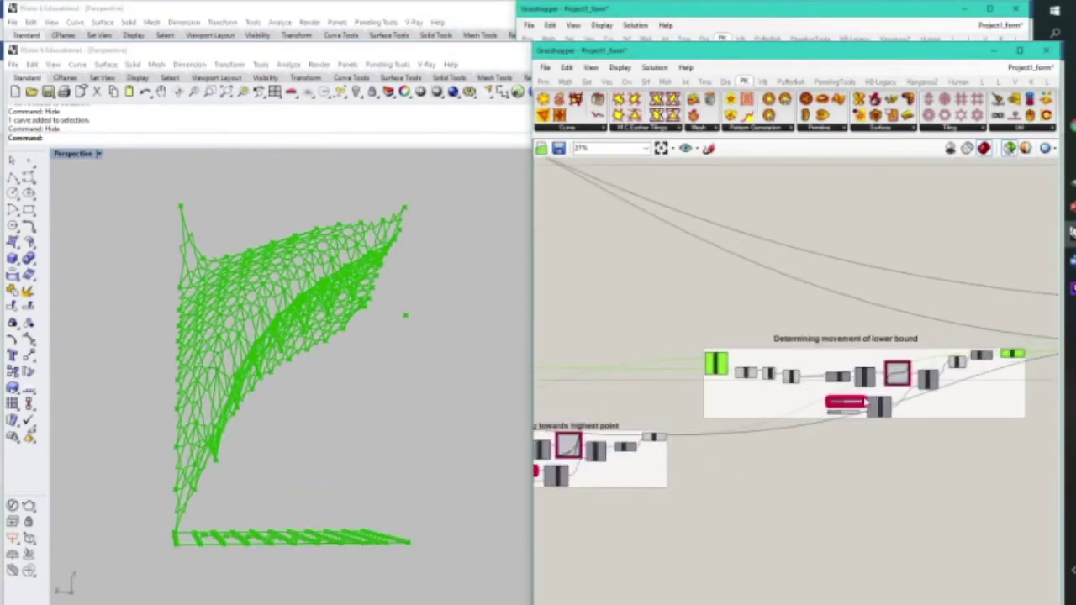
scroll(693, 363, down, 2)
right_drag(670, 348, 850, 349)
right_drag(724, 365, 889, 377)
scroll(674, 420, up, 2)
scroll(612, 377, up, 1)
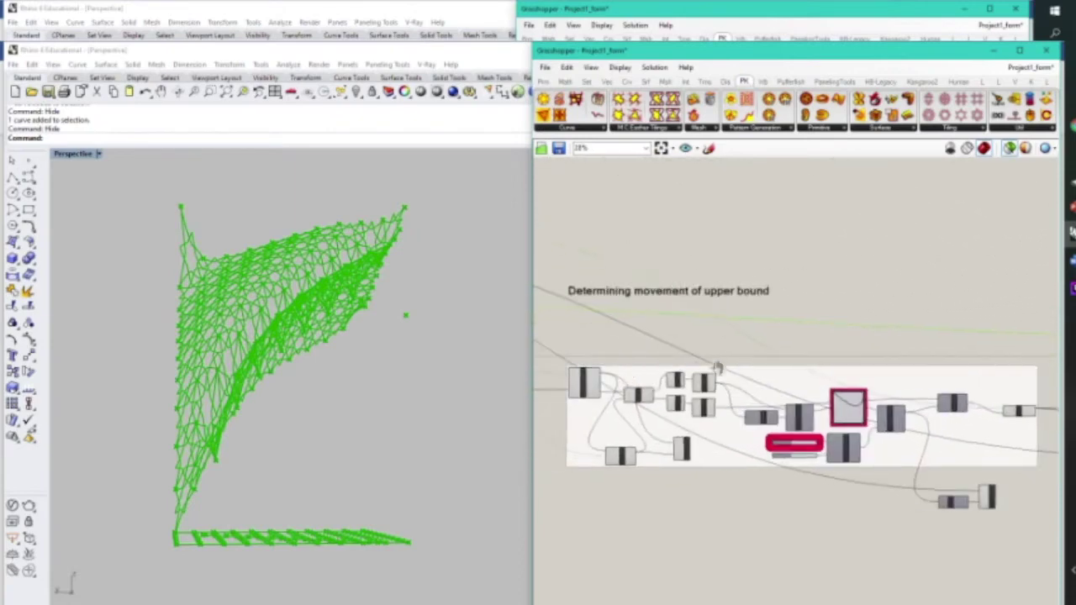
Add the Curves to distort upper bound component to the preview and show the hidden curves in the Rhino viewport.
right_drag(612, 377, 746, 383)
right_drag(671, 361, 814, 401)
right_drag(660, 421, 891, 429)
right_drag(638, 379, 797, 406)
scroll(729, 335, up, 3)
scroll(728, 335, up, 3)
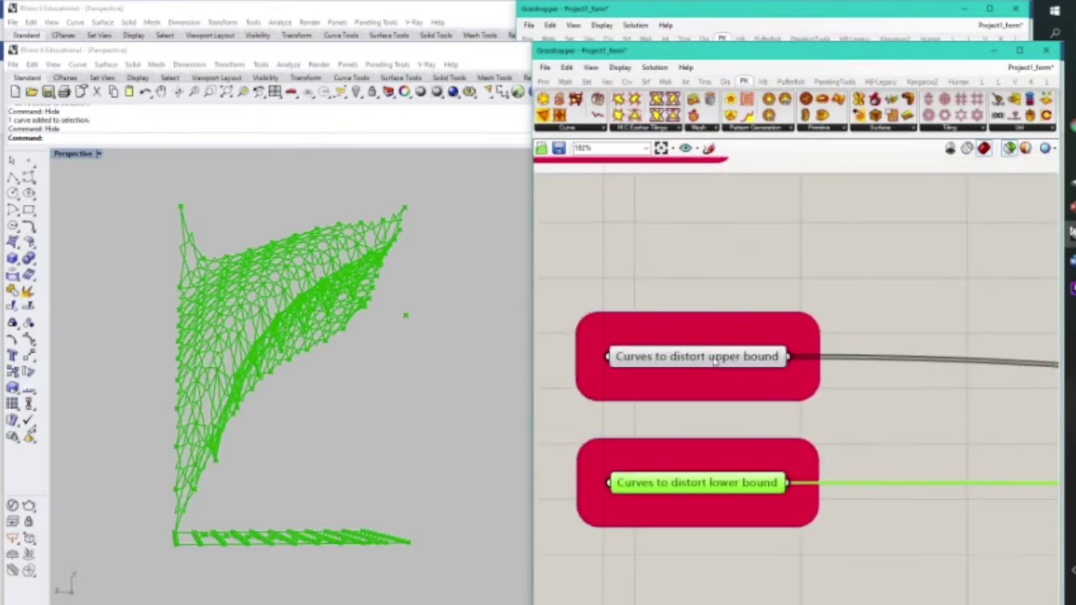
shift+click(715, 362)
right_drag(423, 433, 349, 486)
key(ctrl+alt+h)
scroll(763, 330, down, 2)
right_drag(327, 391, 323, 362)
Highlight the Curve Closest Point component in the group determining the upper bound's movement and inspect the curves beneath the pattern.
scroll(671, 328, down, 5)
right_drag(690, 363, 554, 358)
right_drag(915, 392, 634, 363)
right_drag(832, 356, 681, 341)
scroll(883, 471, up, 3)
right_drag(873, 474, 774, 451)
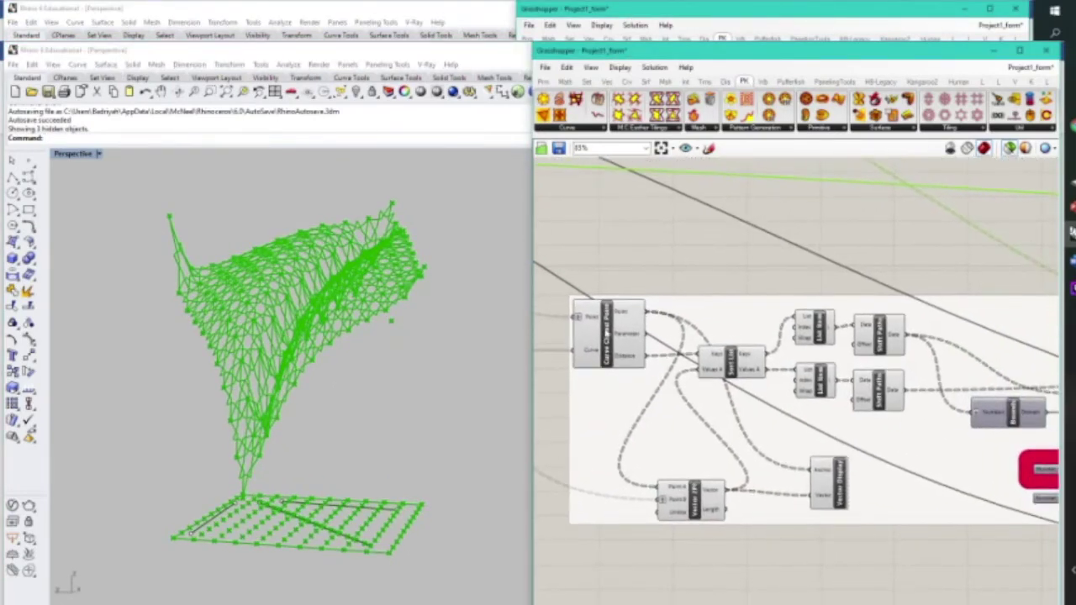
click(613, 339)
right_drag(454, 464, 339, 475)
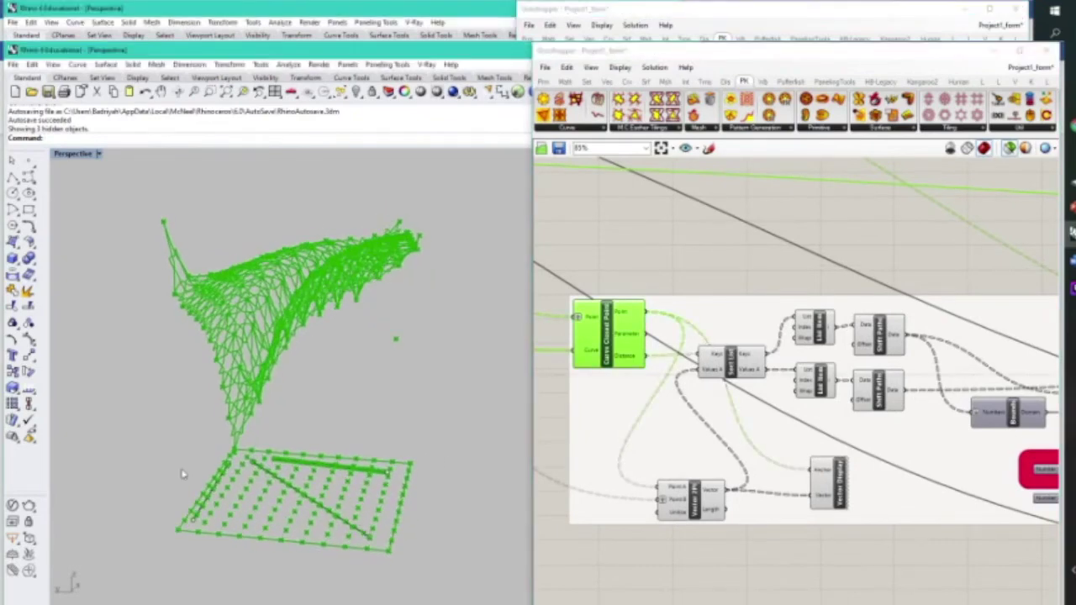
Set the upper bound movement group's domain start slider to 0 and inspect the pattern from several angles.
scroll(598, 332, down, 2)
right_drag(744, 391, 548, 384)
scroll(847, 367, up, 2)
scroll(848, 367, up, 2)
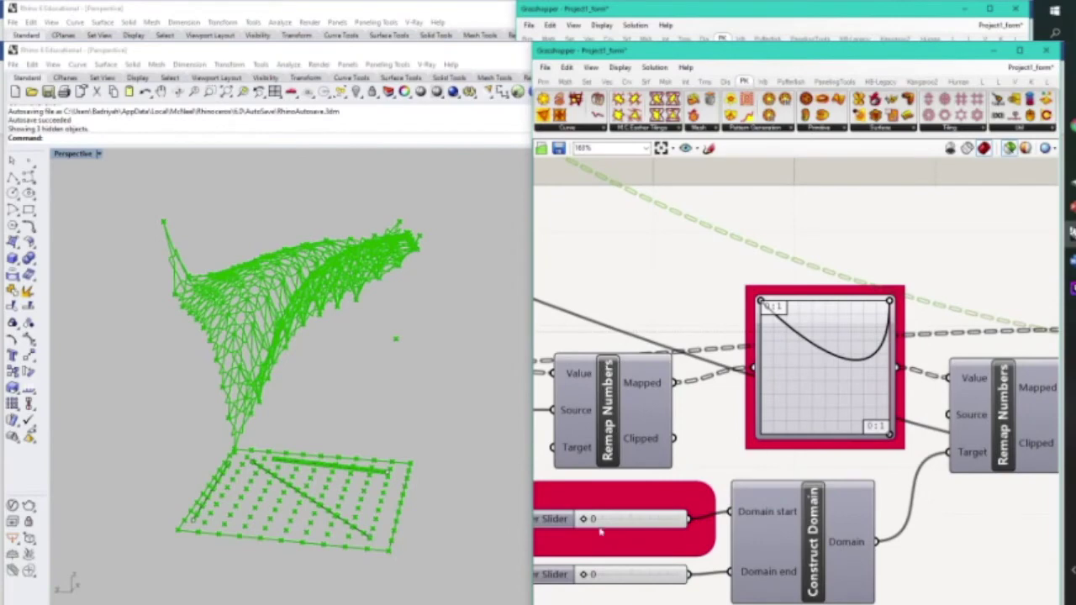
drag(593, 520, 551, 514)
right_drag(395, 465, 368, 406)
scroll(297, 326, up, 2)
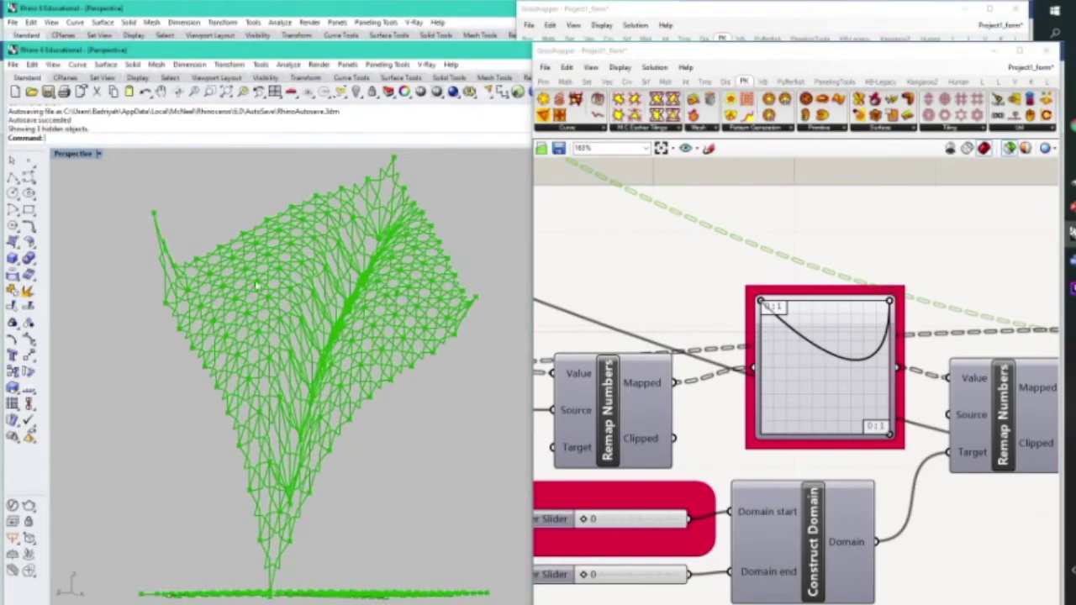
right_drag(244, 341, 252, 202)
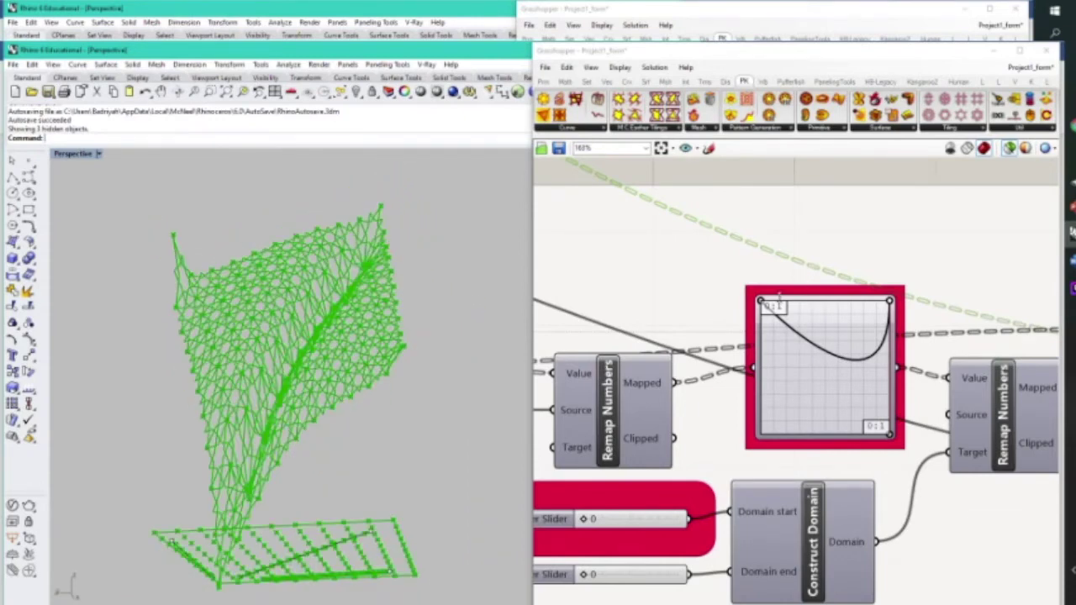
Set the upper bound movement group's domain start slider to 282 and lower the start of its Graph Mapper curve.
scroll(765, 306, down, 1)
drag(591, 502, 614, 503)
drag(742, 316, 713, 287)
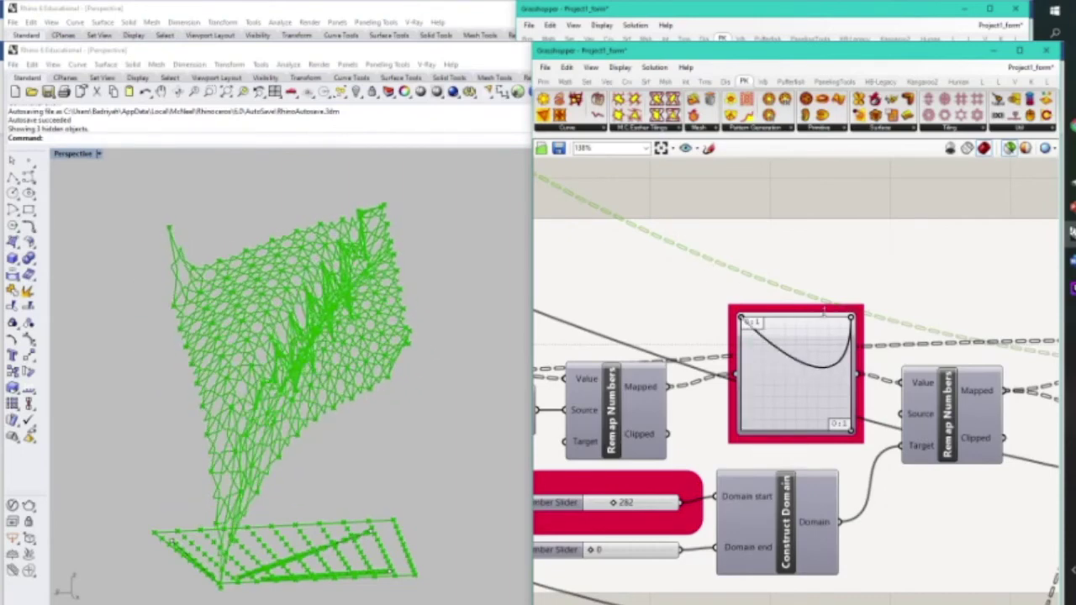
drag(854, 315, 855, 274)
drag(750, 343, 746, 383)
Shift the distortion curves on the base grid with the gumball and inspect how the pattern's ridge follows.
right_drag(284, 555, 226, 524)
click(205, 531)
mouse_move(148, 532)
mouse_down()
mouse_move(262, 539)
mouse_move(160, 533)
mouse_up()
click(340, 526)
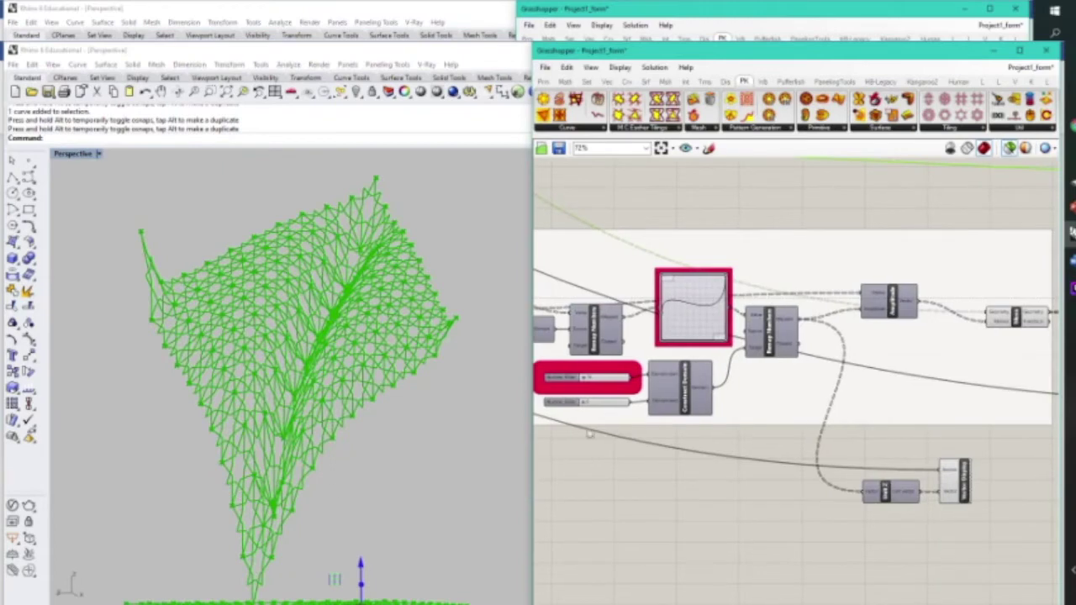
right_drag(333, 491, 327, 528)
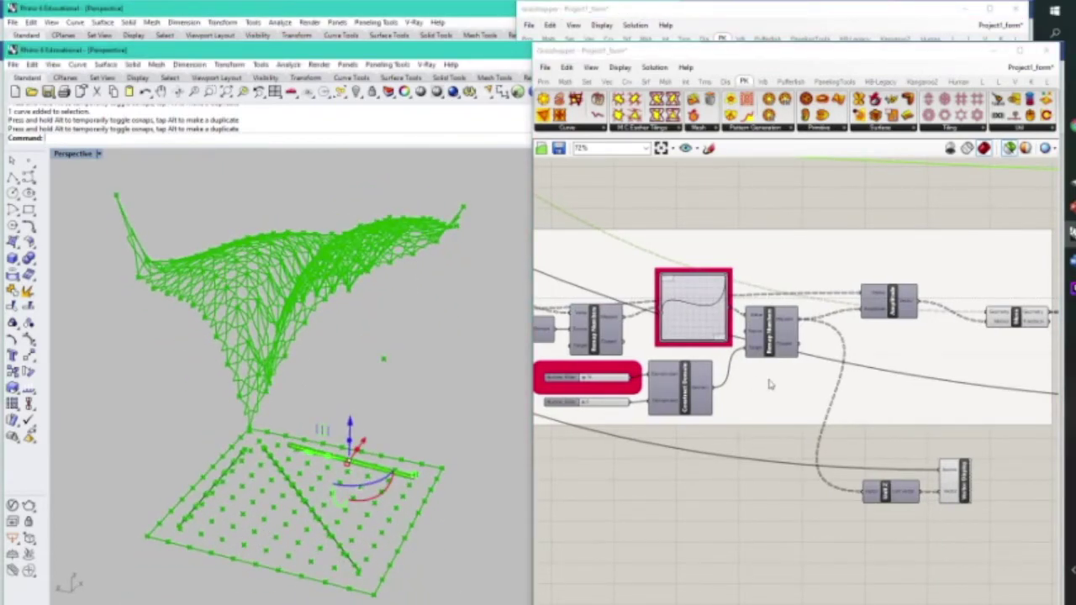
In the Sloping towards highest point group, set the domain start slider to 1107 and the domain end slider to 35.
right_drag(926, 335, 697, 326)
right_drag(1004, 380, 640, 391)
right_drag(342, 393, 401, 341)
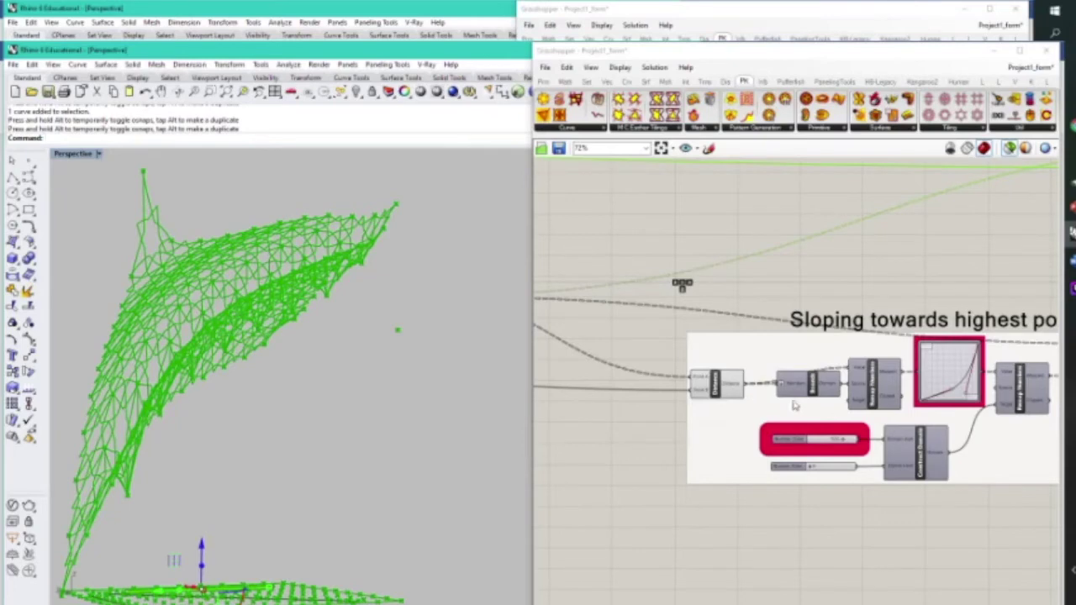
scroll(784, 454, up, 3)
mouse_move(730, 495)
mouse_down()
mouse_move(696, 492)
mouse_move(714, 491)
mouse_up()
mouse_move(670, 542)
mouse_down()
mouse_move(723, 542)
mouse_move(677, 542)
mouse_up()
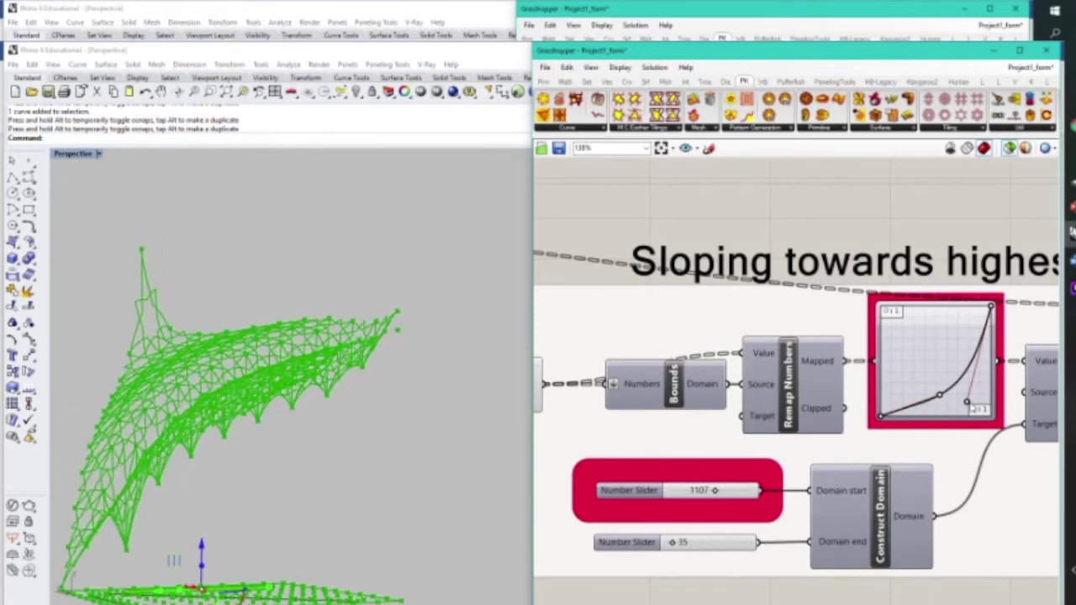
Reshape the Sloping towards highest point Graph Mapper curve so it stays low before rising steeply, and inspect the pattern.
drag(973, 406, 931, 416)
right_drag(409, 390, 263, 352)
scroll(759, 335, down, 2)
right_drag(759, 335, 781, 329)
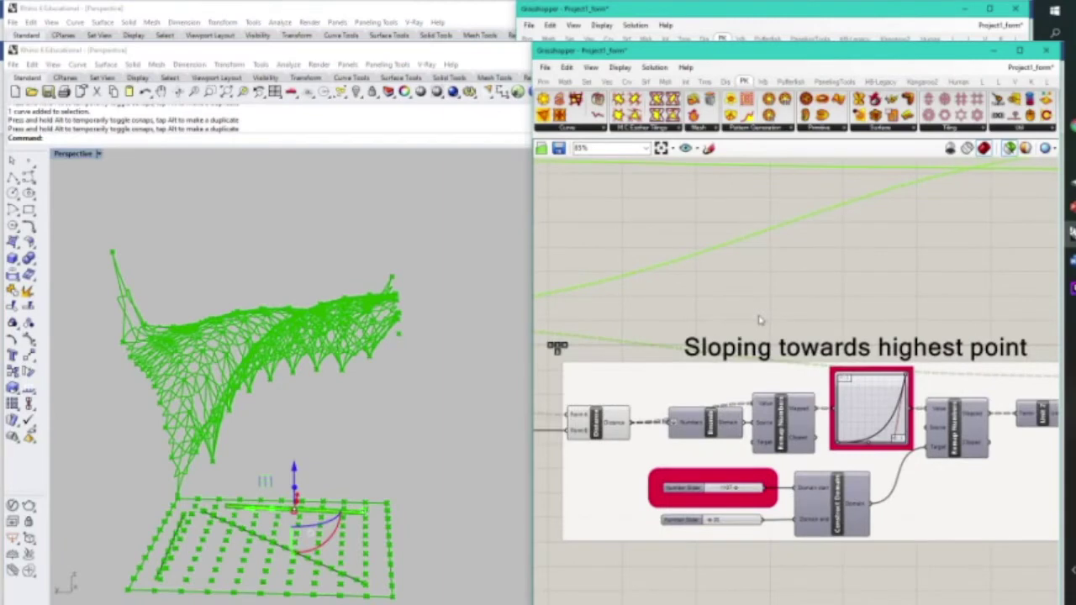
right_drag(168, 317, 249, 322)
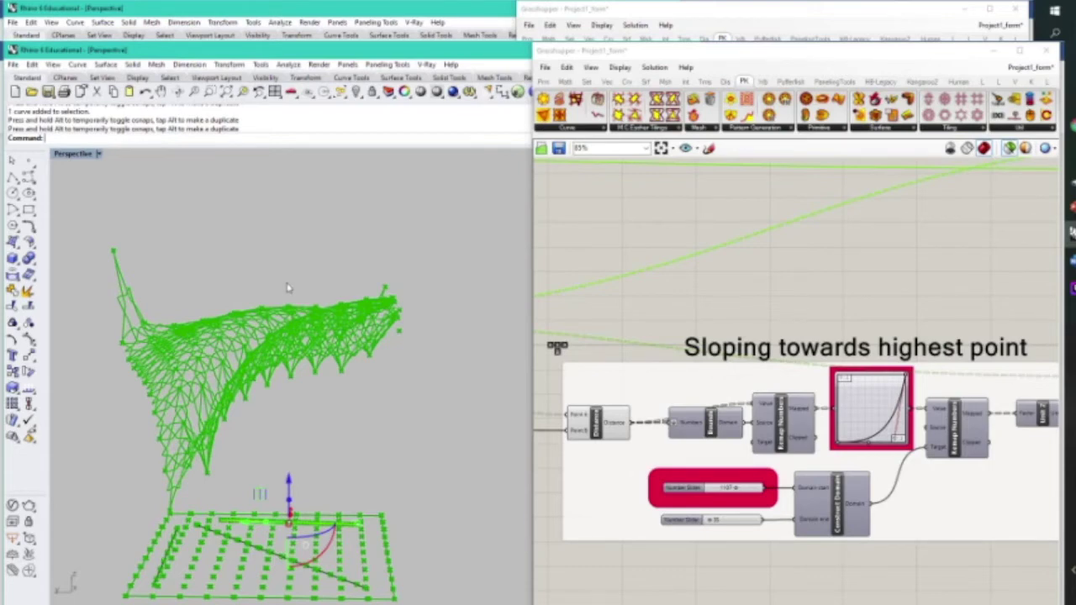
Examine the lower bound group's points, together with its Graph Mapper and domain sliders.
scroll(769, 251, down, 5)
right_drag(1021, 276, 780, 307)
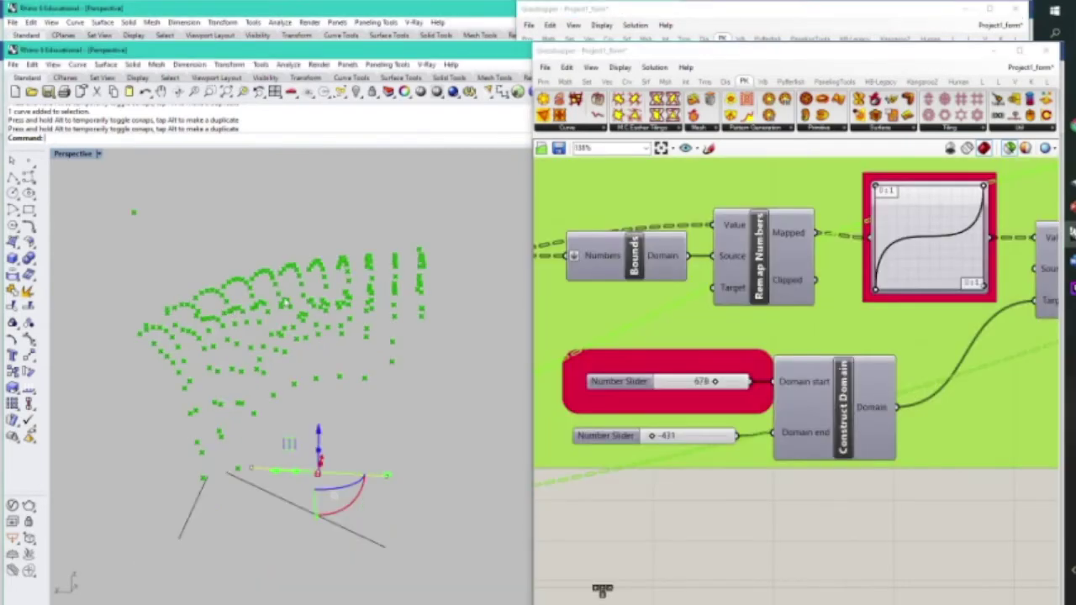
right_drag(285, 300, 256, 319)
right_drag(225, 271, 192, 284)
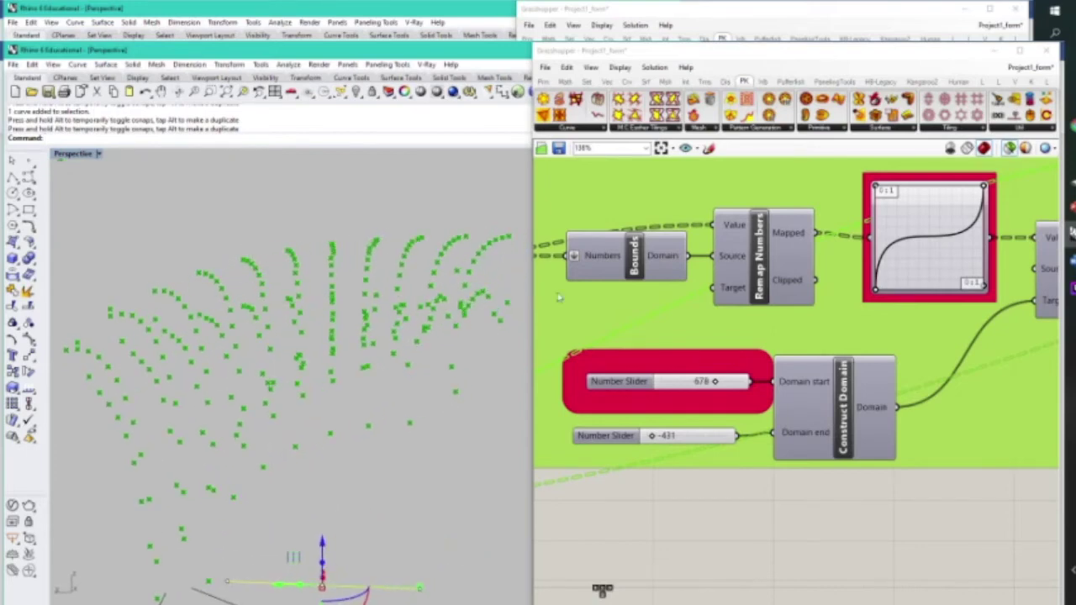
Preview the lower morph component of the Inputting pattern group and inspect the pattern between both bounds.
scroll(648, 473, down, 6)
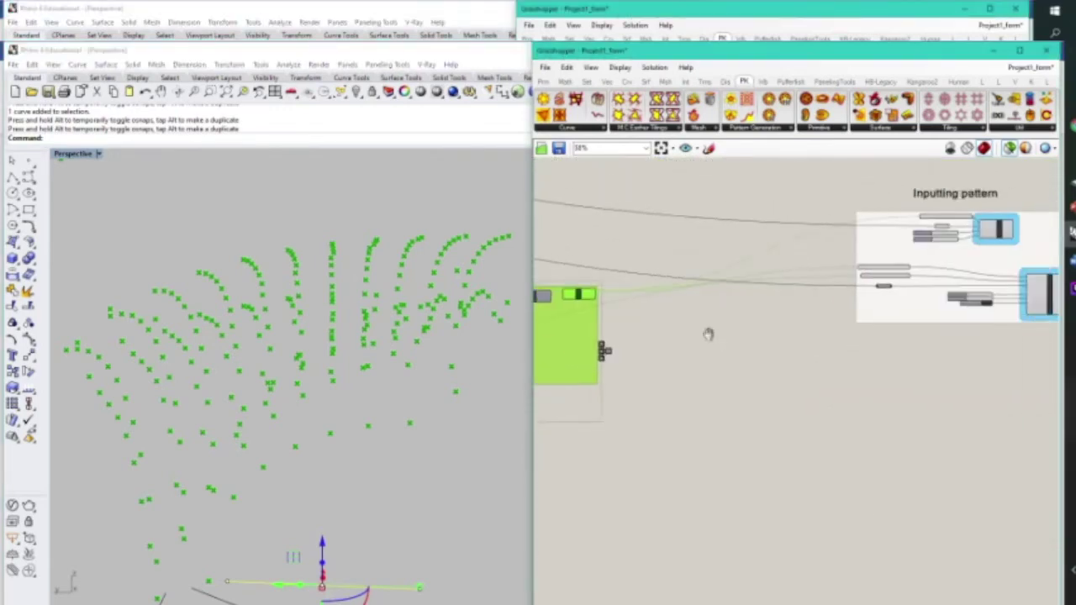
scroll(905, 316, up, 2)
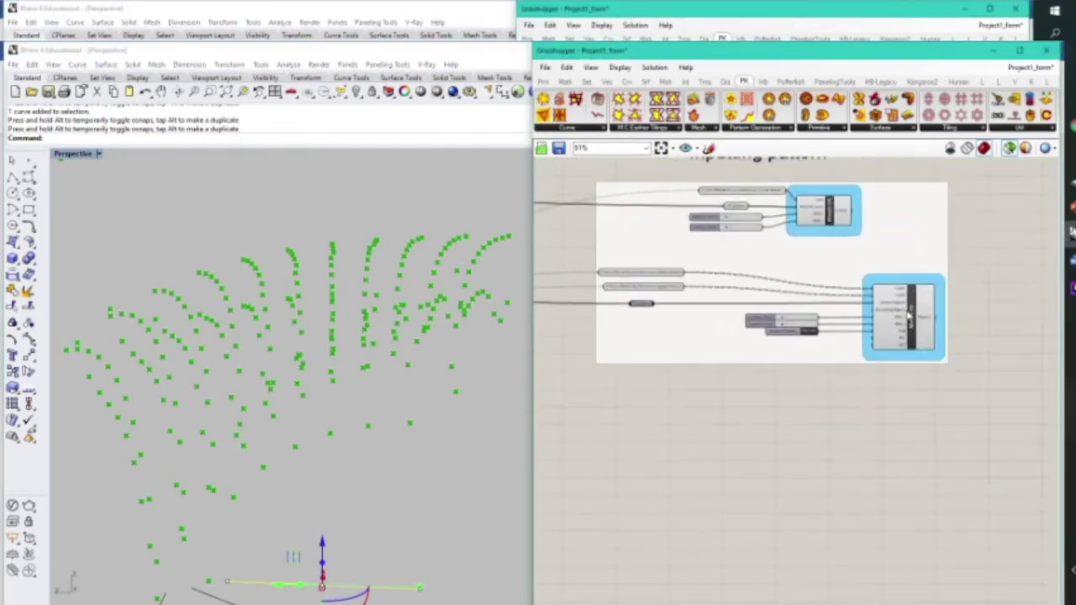
click(907, 315)
right_drag(454, 361, 531, 359)
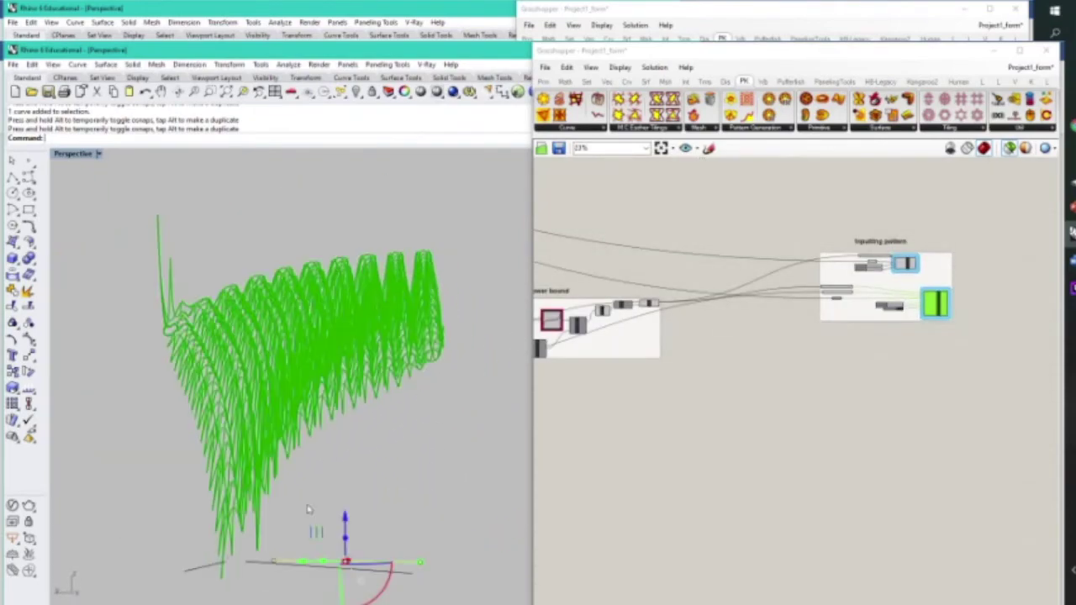
Set the lower bound group's domain start slider to 474 and adjust the end point of its Graph Mapper curve.
scroll(787, 368, up, 5)
drag(787, 367, 785, 366)
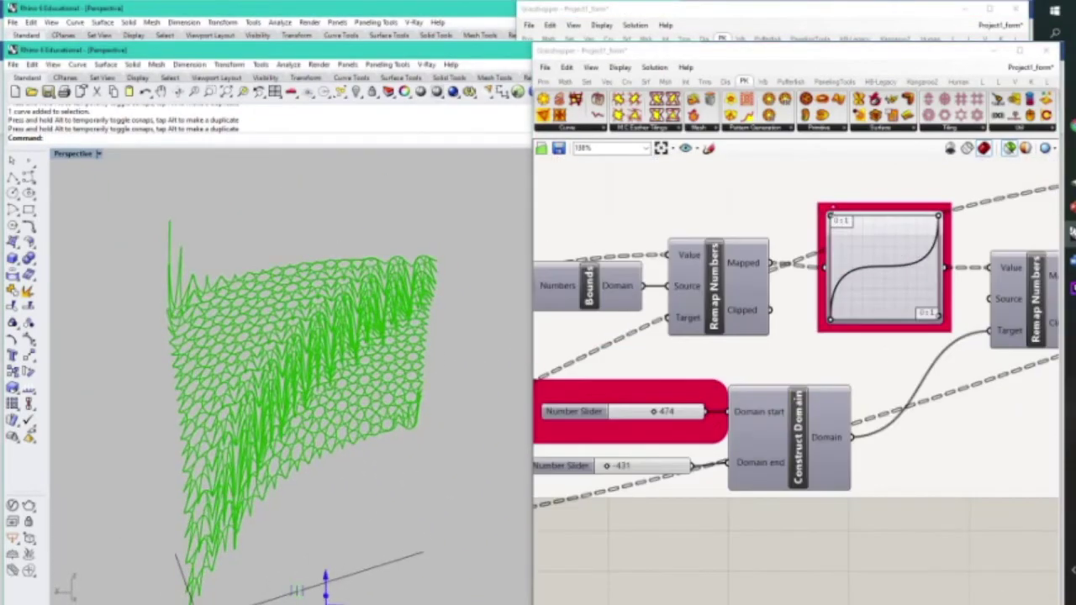
drag(938, 220, 939, 221)
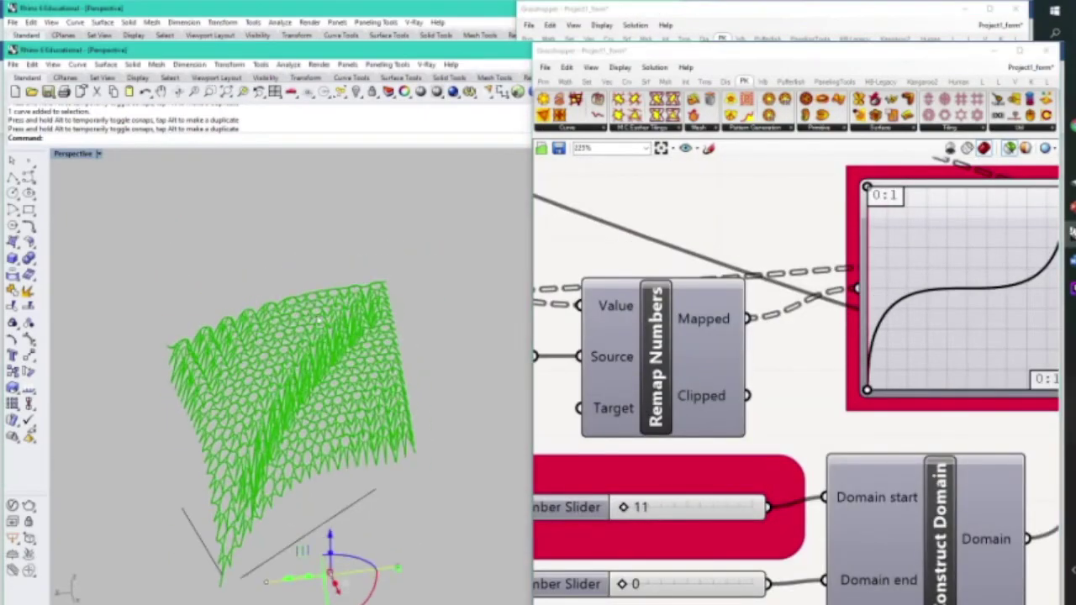
Move a distortion curve beneath the morphed pattern with the gumball and inspect the shifted ridge.
right_drag(285, 336, 313, 426)
scroll(473, 351, up, 2)
mouse_move(472, 351)
right_down()
mouse_move(367, 363)
mouse_move(340, 344)
mouse_move(374, 278)
right_up()
scroll(366, 282, down, 5)
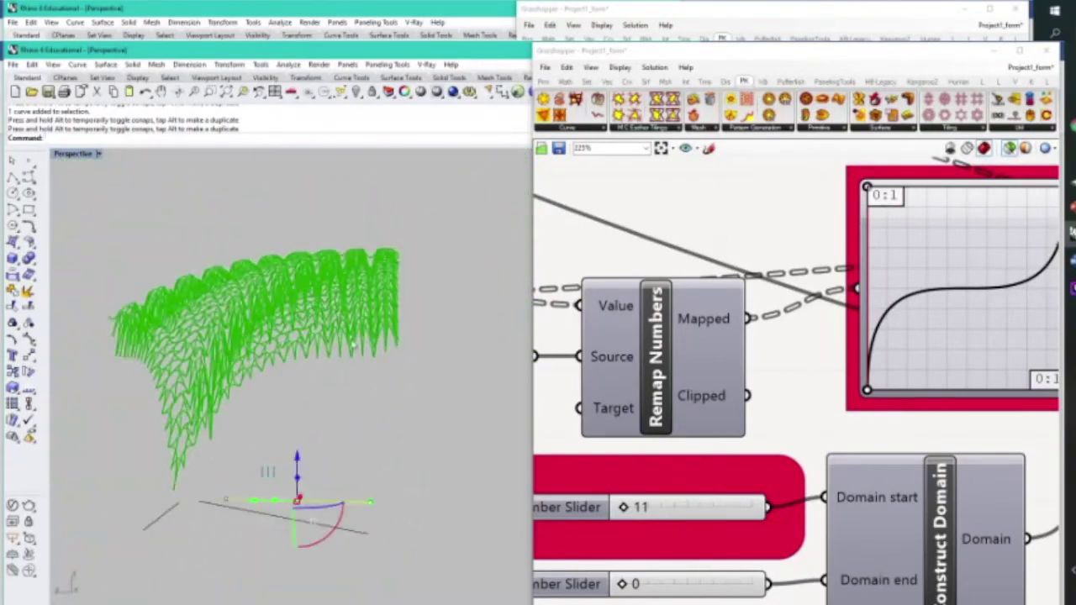
right_drag(353, 336, 328, 390)
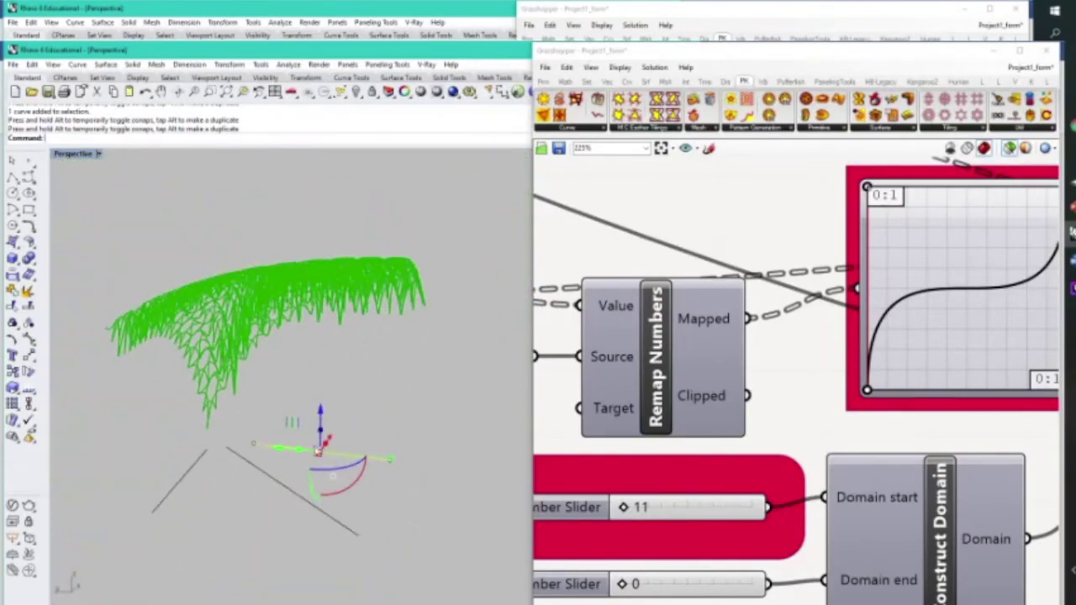
click(286, 495)
drag(254, 489, 193, 483)
right_drag(321, 368, 205, 435)
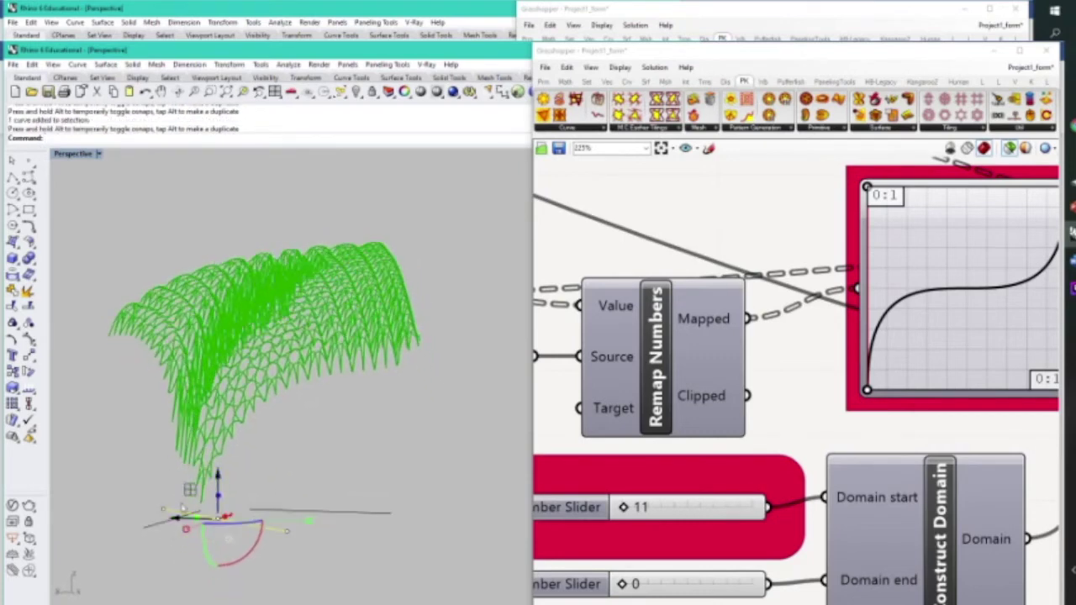
Reposition the selected distortion curve again with the gumball near the pattern's lowest corner and inspect the ridge.
right_drag(319, 543, 312, 425)
drag(230, 518, 377, 507)
right_drag(370, 484, 317, 572)
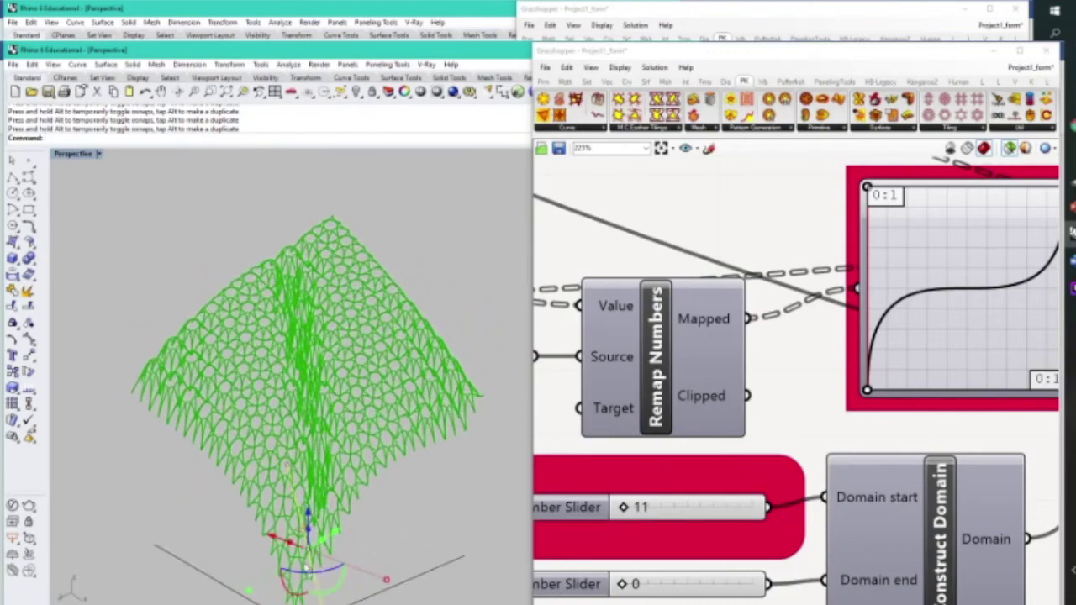
drag(336, 565, 313, 538)
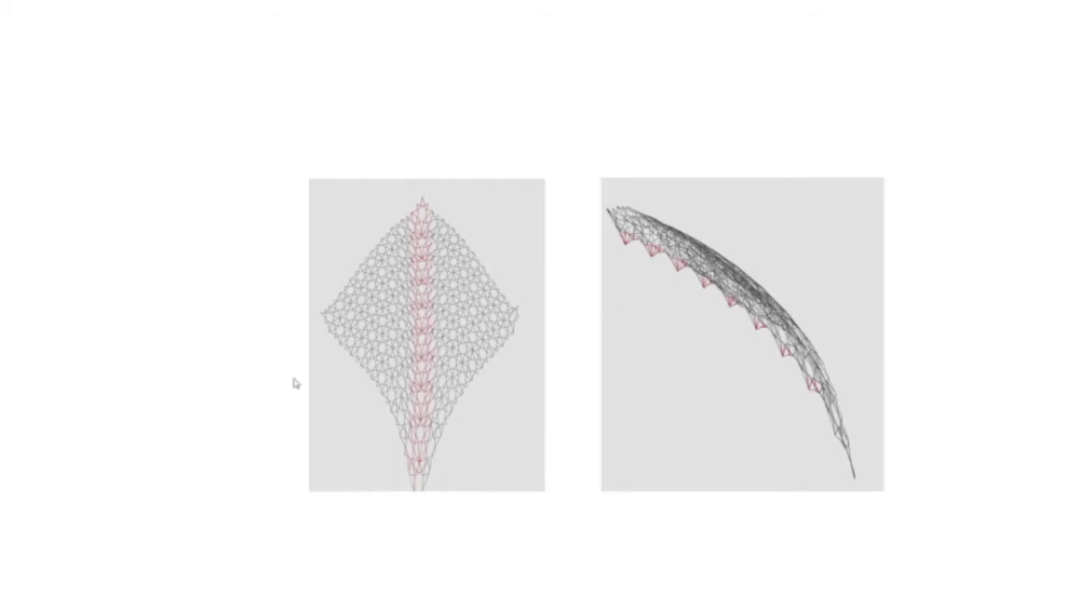
click(445, 466)
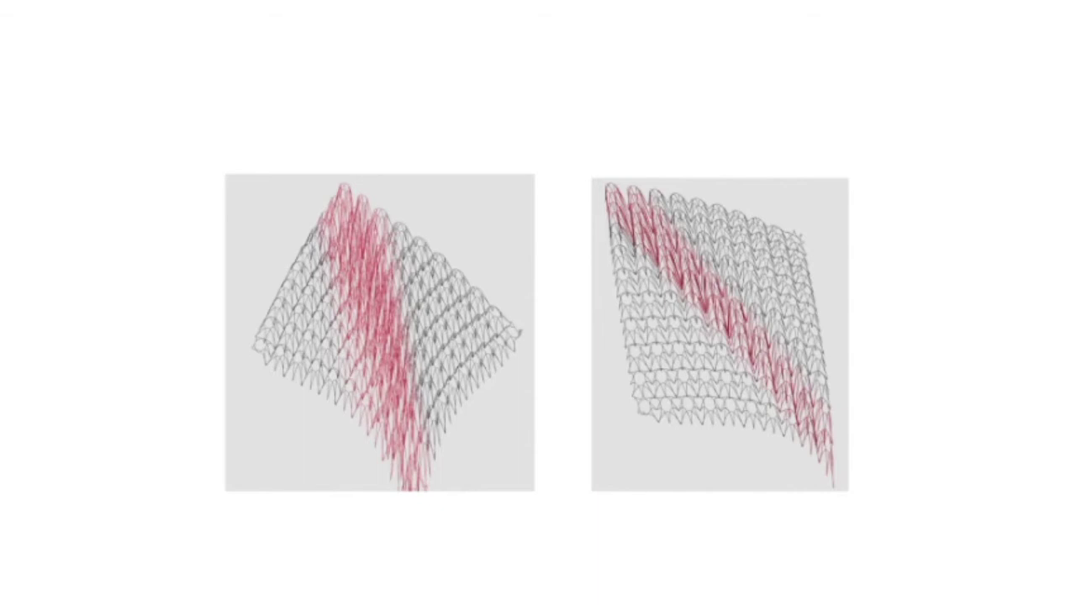
key(Right)
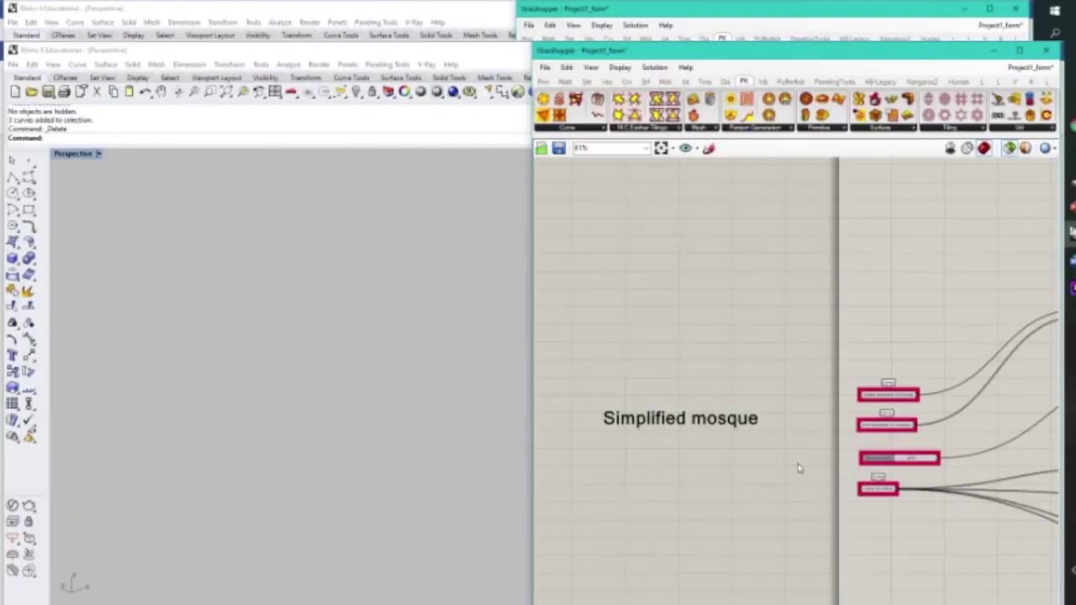
Preview the outer perimeter of the mosque and the inner perimeter of the courtyard from the Simplified mosque definition.
scroll(726, 450, up, 1)
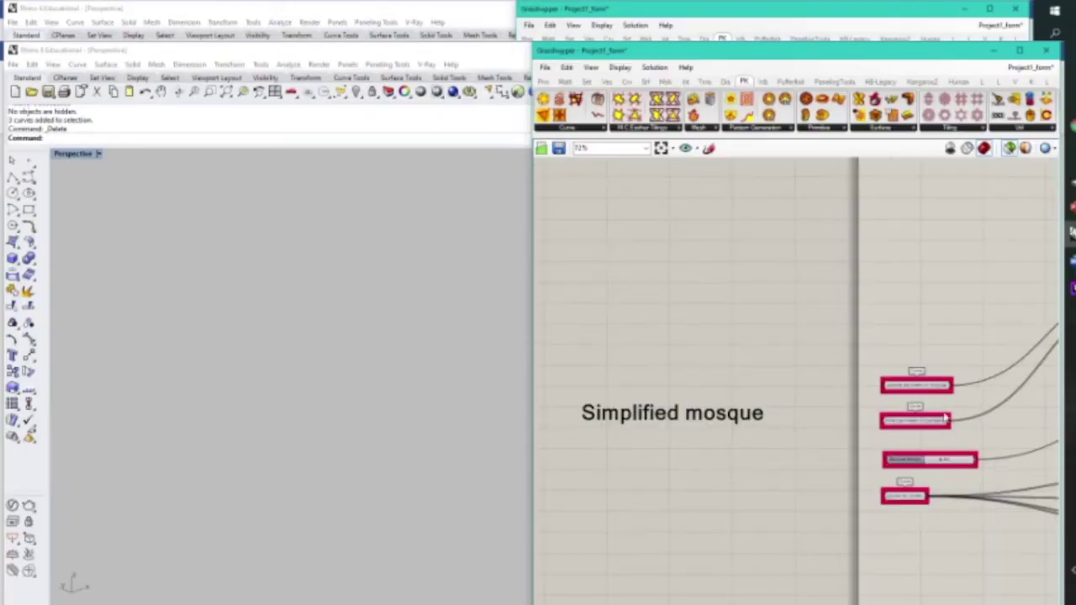
click(927, 389)
scroll(403, 377, down, 6)
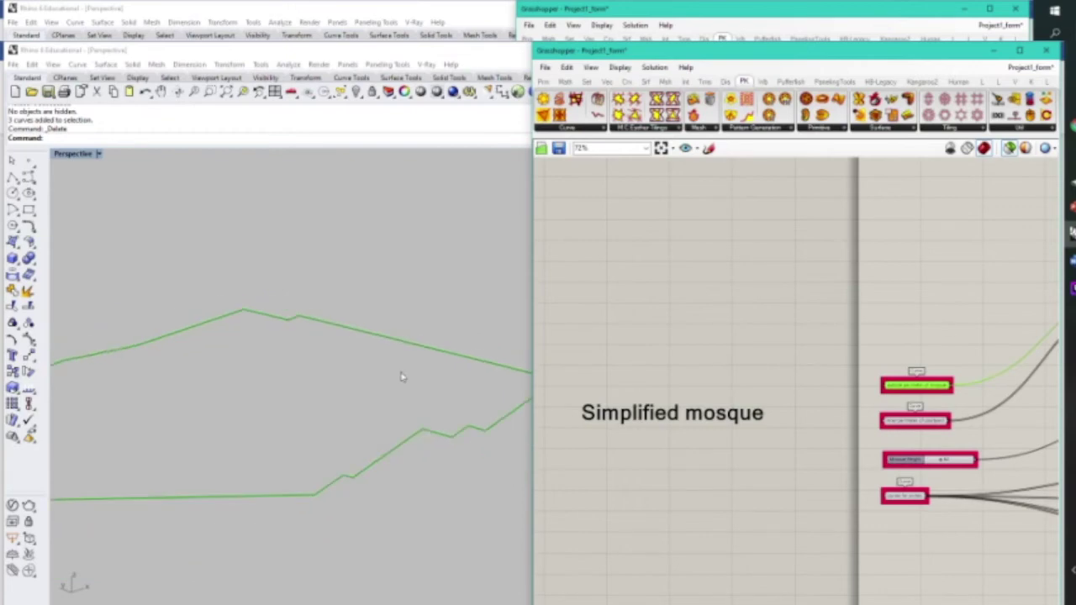
scroll(287, 370, up, 1)
shift+click(913, 422)
right_drag(384, 413, 367, 368)
Add the Massing group's extrusion component to the preview.
scroll(943, 361, down, 2)
right_drag(943, 362, 681, 348)
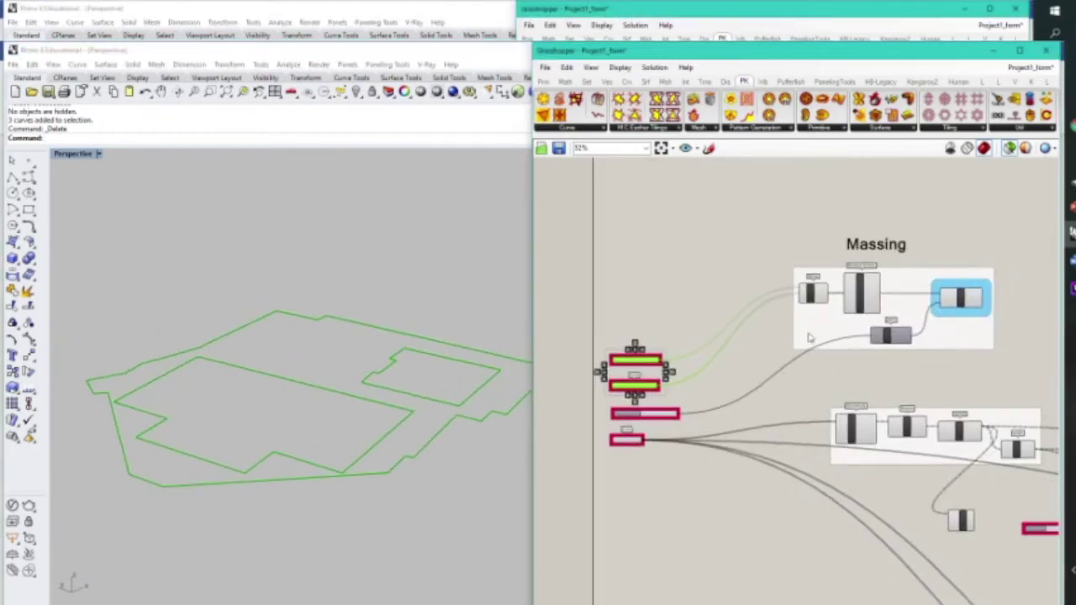
shift+click(969, 304)
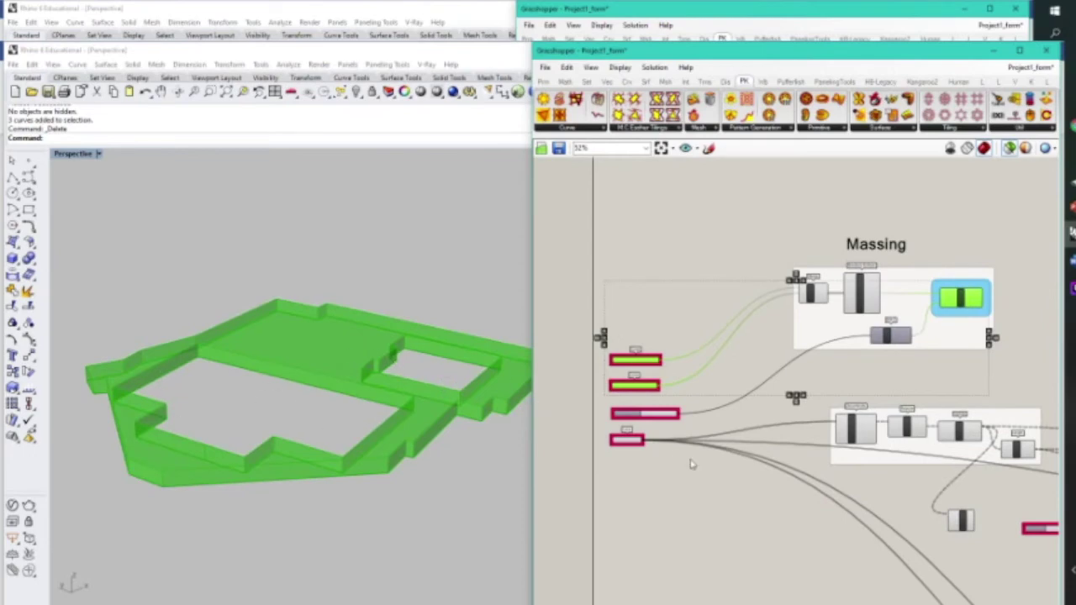
Preview only the Curve input below the mosque height slider and inspect its outlines.
scroll(626, 433, up, 3)
click(629, 445)
right_drag(376, 409, 352, 350)
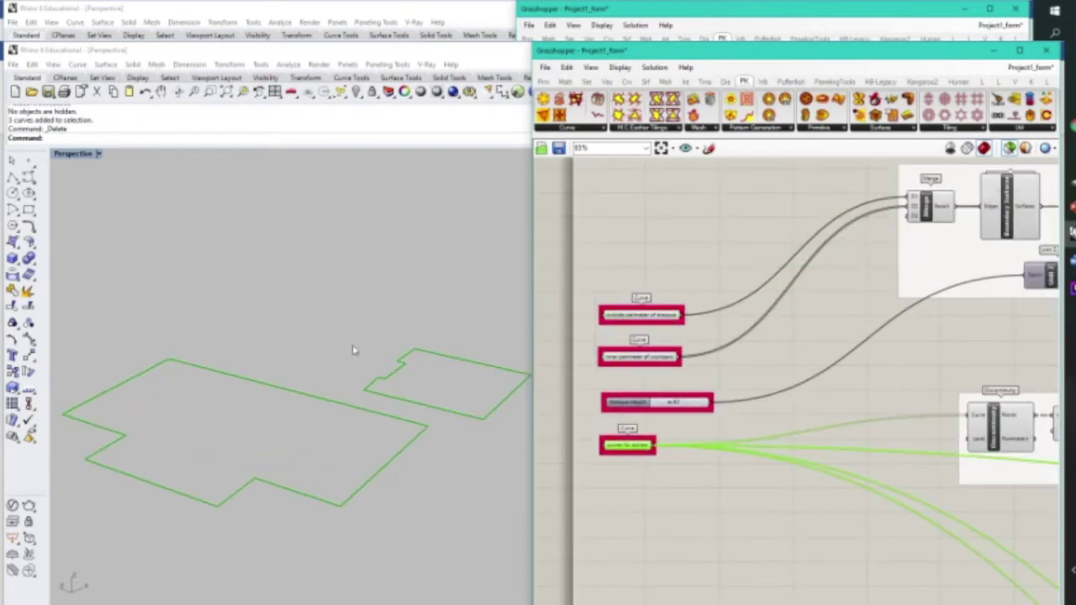
right_drag(425, 363, 336, 401)
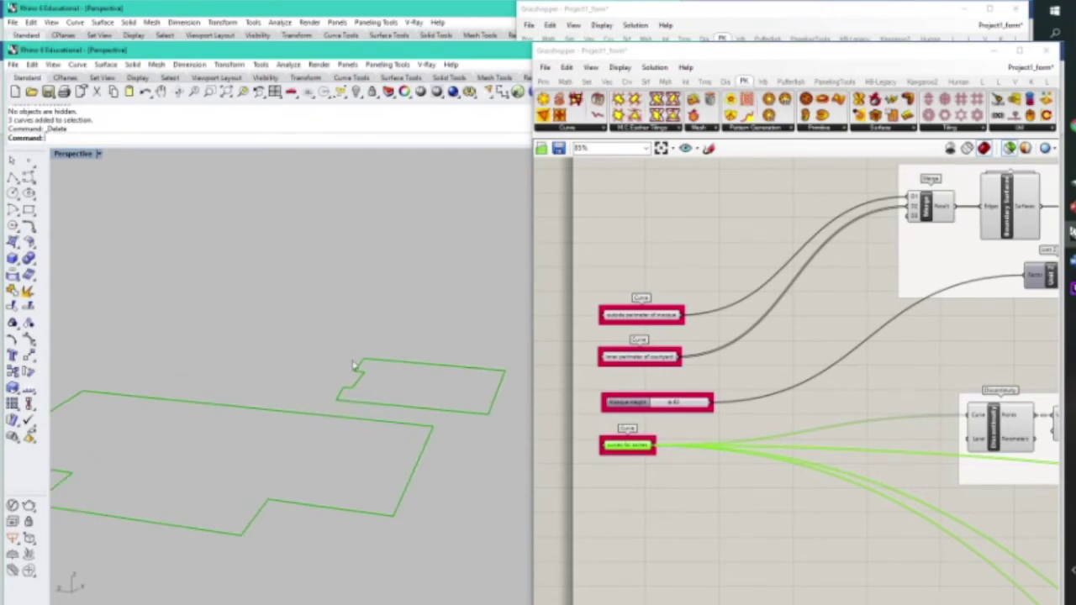
Examine the arch length slider and the stepped corner of the smaller courtyard outline.
scroll(849, 480, down, 4)
right_drag(996, 507, 885, 434)
scroll(886, 435, up, 5)
scroll(967, 477, up, 1)
right_drag(975, 473, 888, 477)
scroll(888, 476, up, 3)
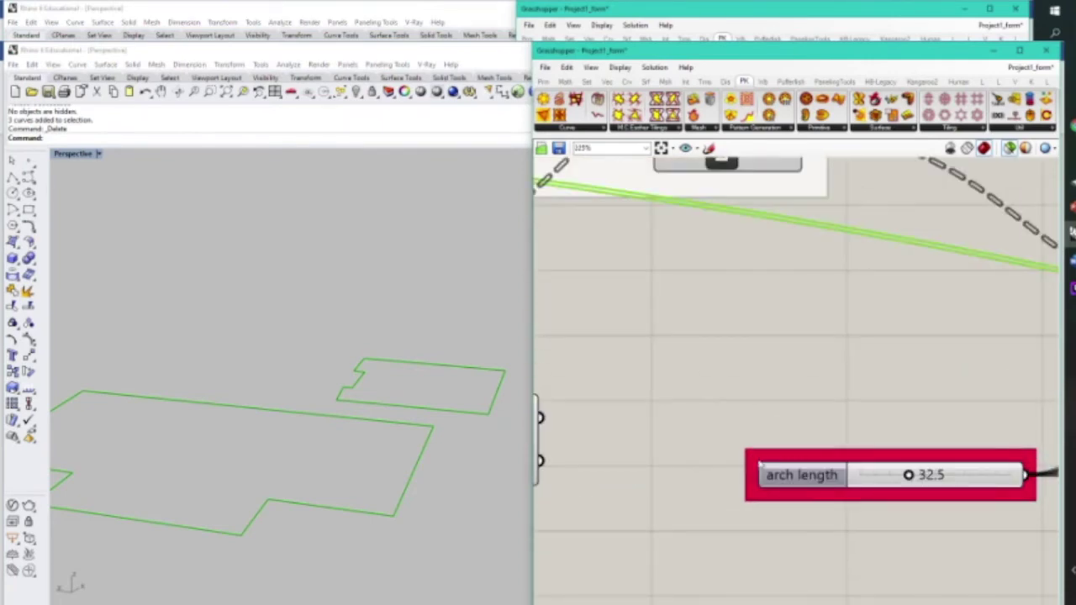
scroll(326, 425, up, 3)
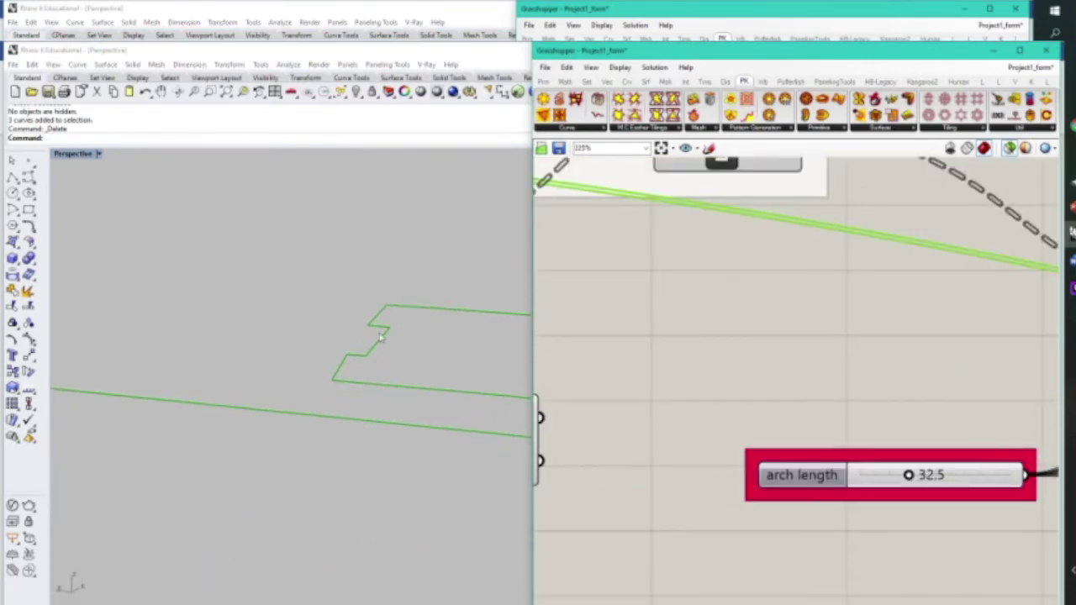
Examine how the arch length slider feeds the Larger Than and Expression components, then inspect the divided courtyard outlines.
scroll(744, 360, down, 3)
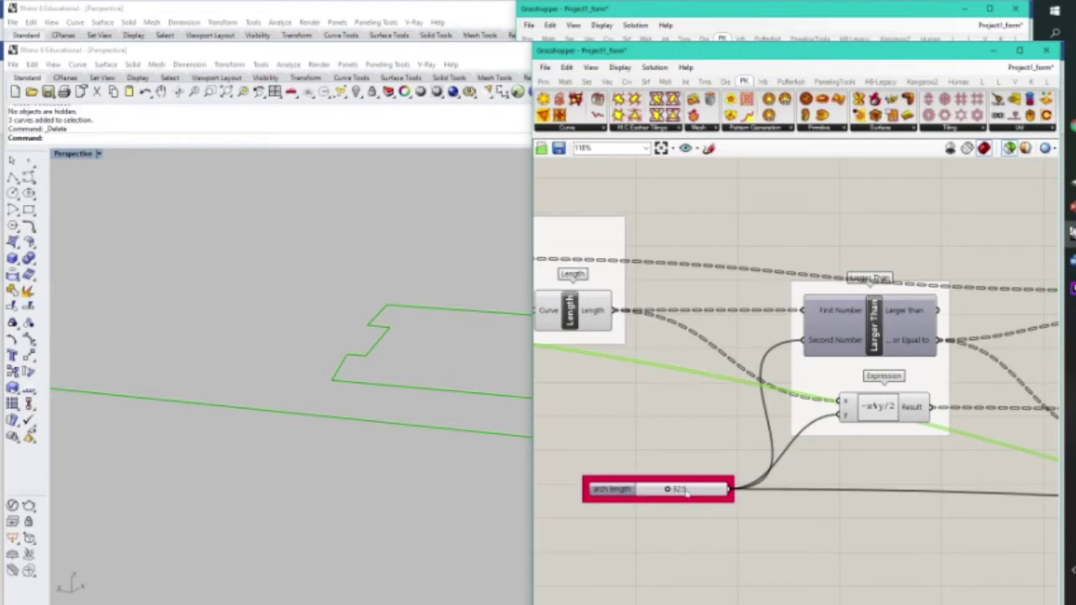
shift+right_drag(514, 427, 400, 424)
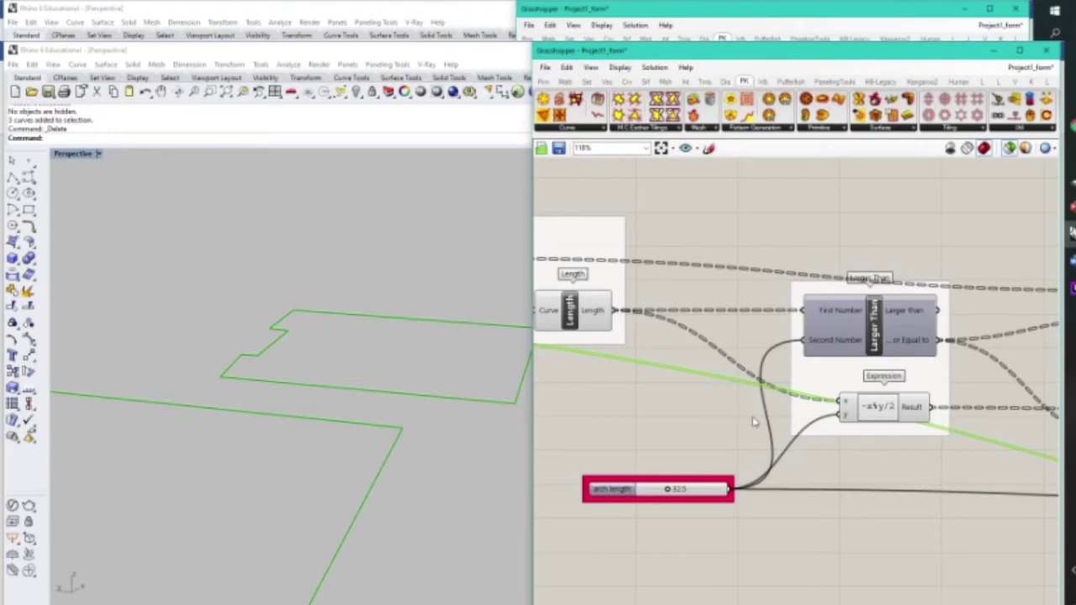
scroll(704, 428, down, 2)
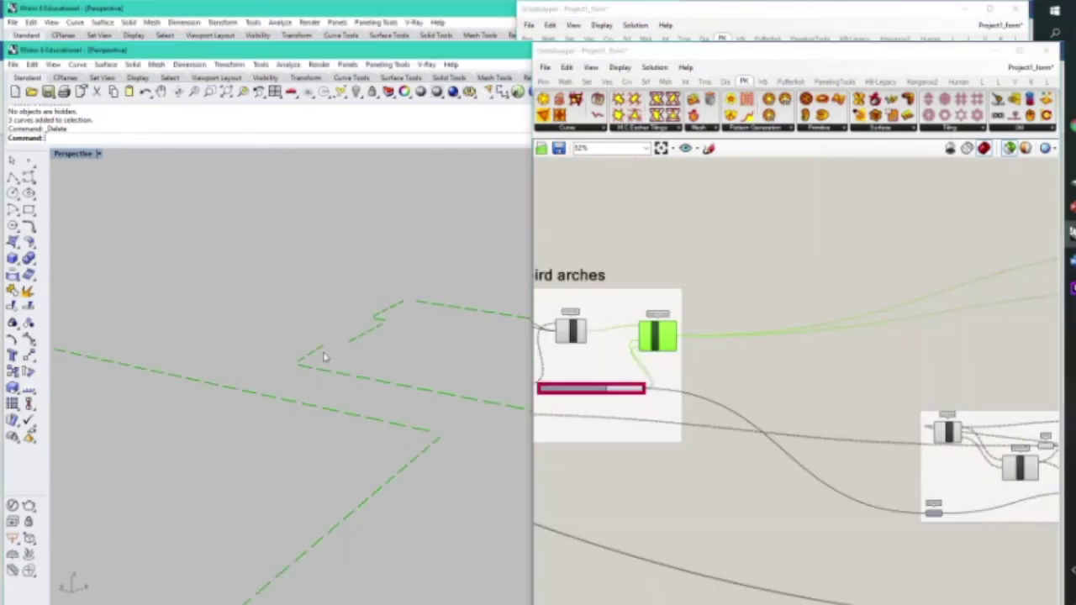
scroll(378, 337, up, 1)
right_drag(368, 337, 345, 334)
scroll(345, 334, up, 1)
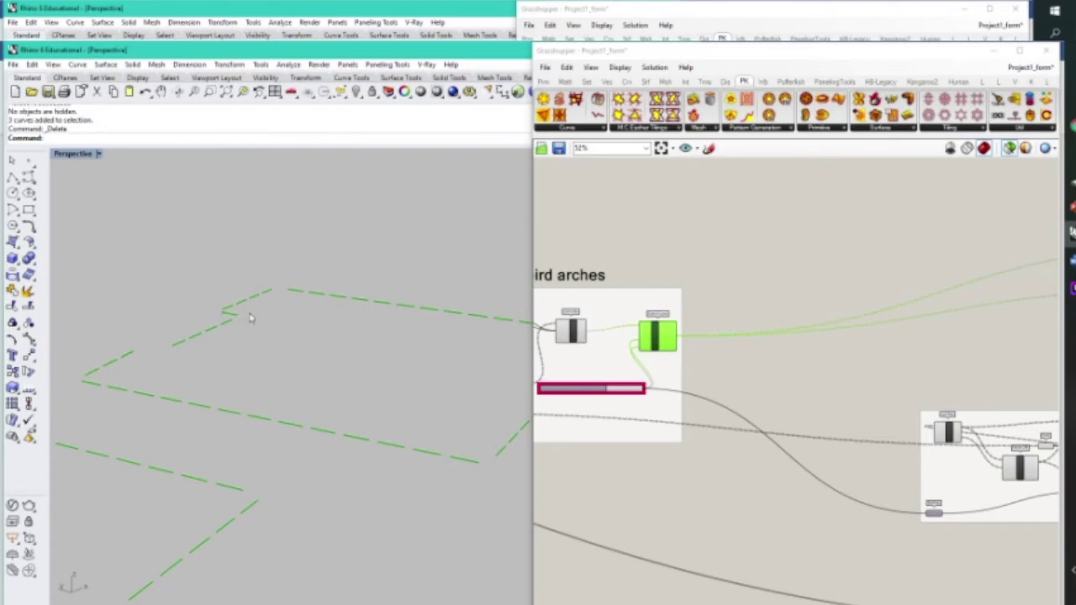
Set the arch length to 37.1 for the courtyard arches.
scroll(698, 394, up, 4)
right_drag(561, 384, 836, 387)
scroll(699, 394, down, 5)
right_drag(538, 405, 802, 366)
scroll(665, 346, up, 8)
scroll(763, 357, up, 1)
mouse_move(763, 359)
mouse_down()
mouse_move(798, 363)
mouse_move(737, 360)
mouse_move(774, 367)
mouse_up()
scroll(600, 379, down, 4)
scroll(336, 357, down, 8)
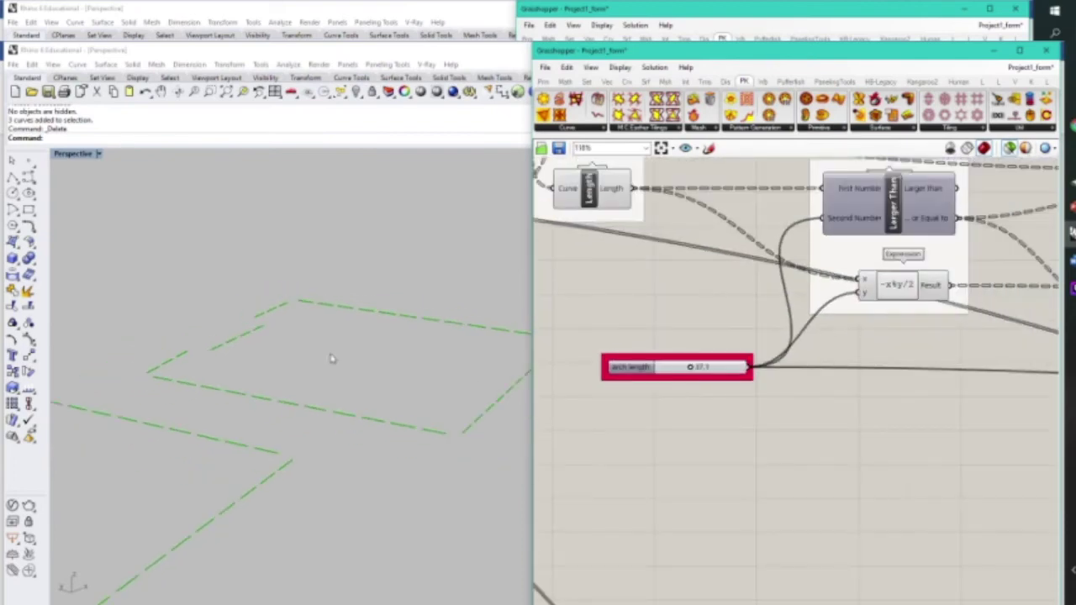
Preview the End Points component of the Arches group on the divided courtyard curves.
scroll(700, 339, down, 2)
right_drag(954, 315, 580, 335)
right_drag(983, 260, 673, 298)
scroll(833, 300, down, 9)
scroll(909, 288, up, 6)
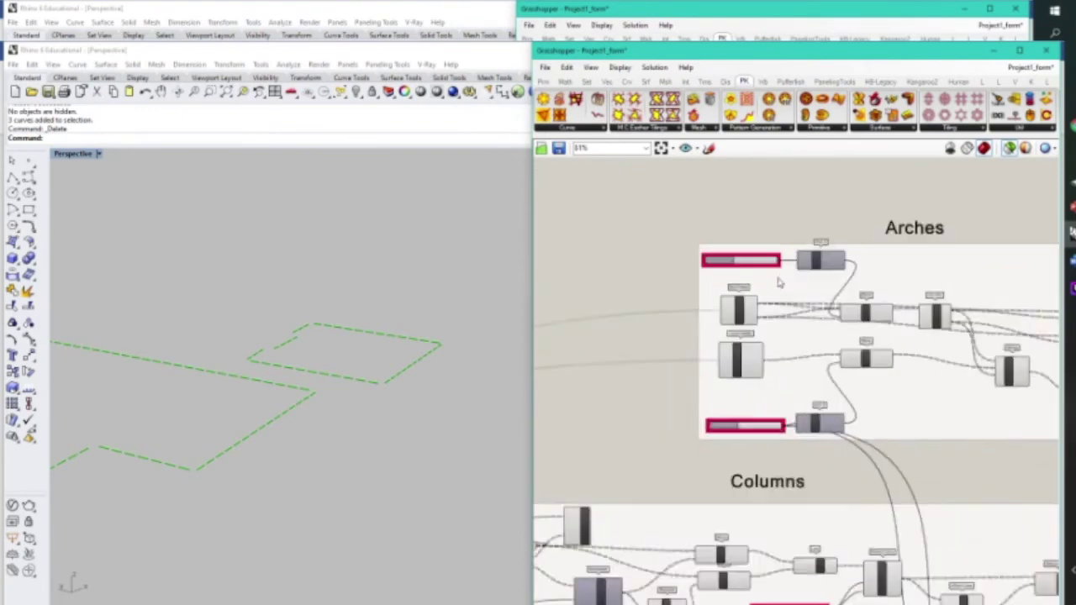
scroll(319, 353, down, 2)
scroll(319, 354, up, 5)
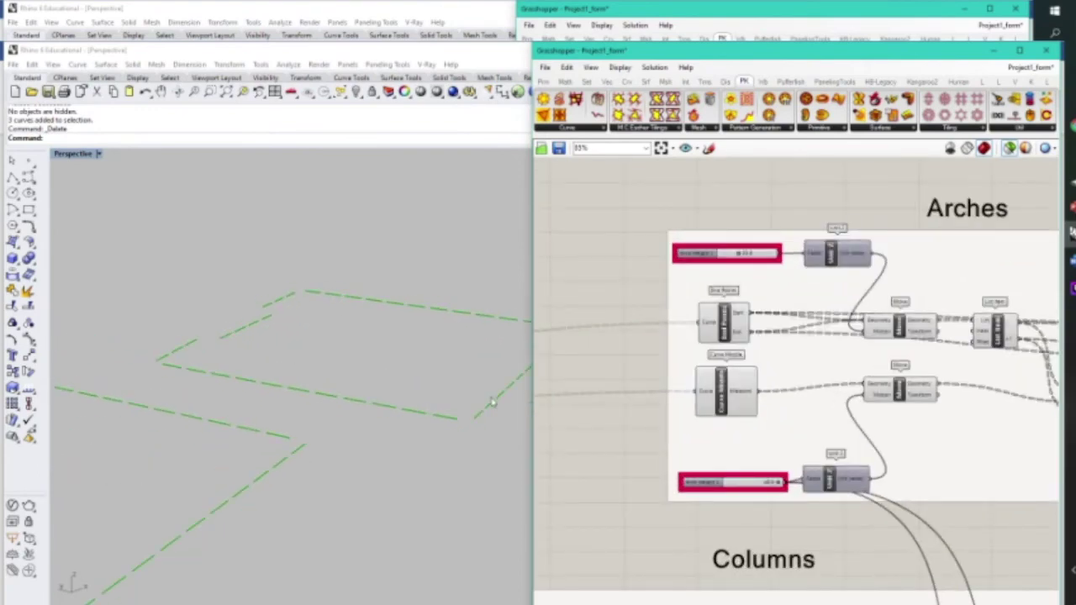
click(719, 323)
scroll(732, 354, down, 2)
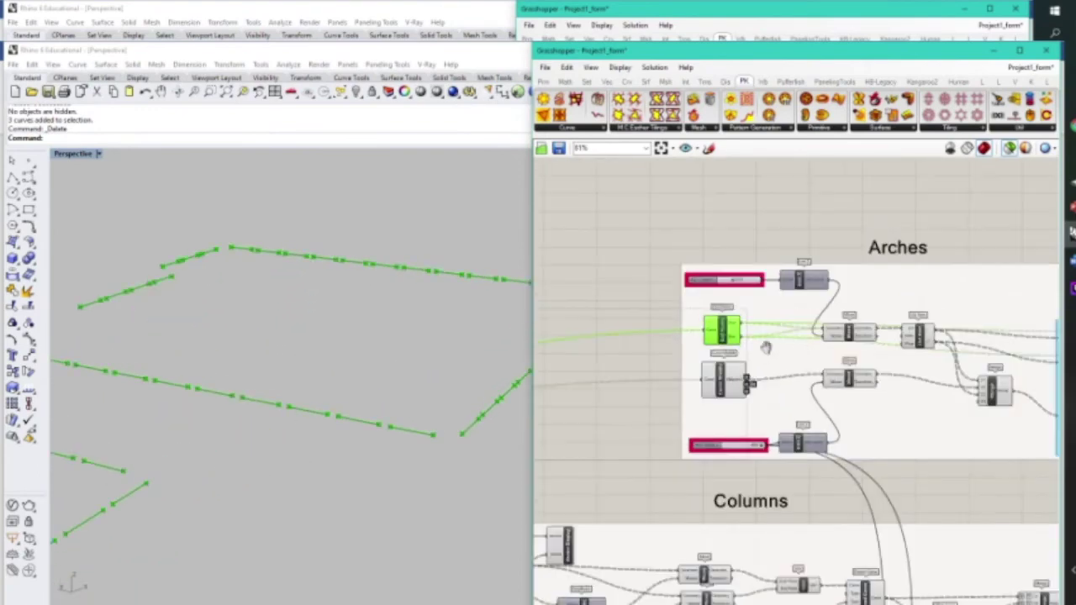
Add the upper Move component and the two Line components of the Arches group to the preview.
right_drag(796, 346, 729, 345)
scroll(812, 338, up, 2)
click(780, 338)
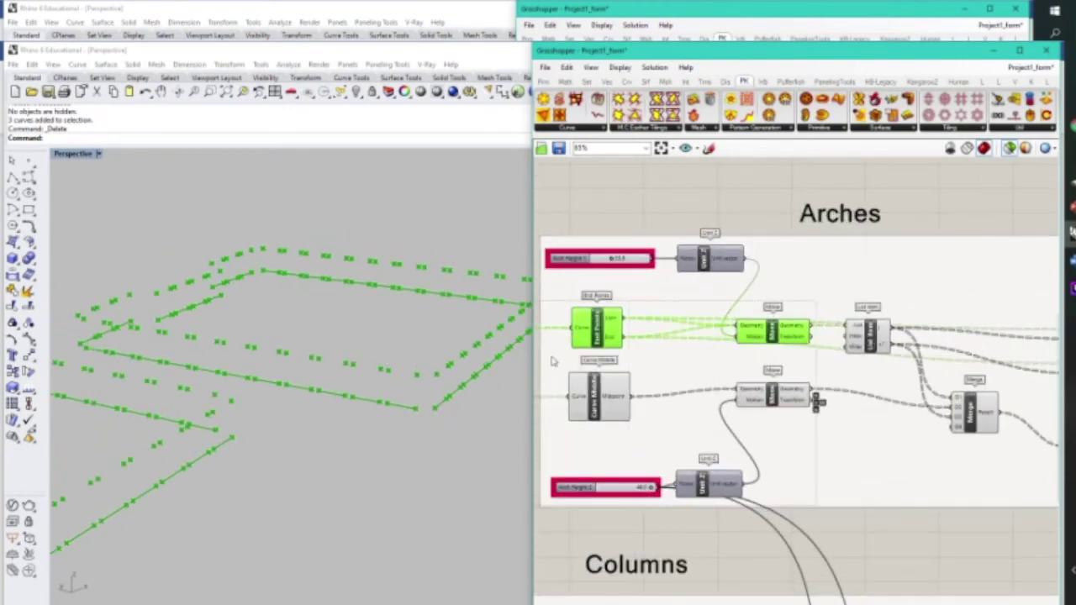
scroll(841, 347, down, 2)
shift+click(918, 350)
shift+click(918, 373)
right_drag(391, 389, 376, 383)
scroll(376, 384, up, 2)
scroll(544, 424, up, 1)
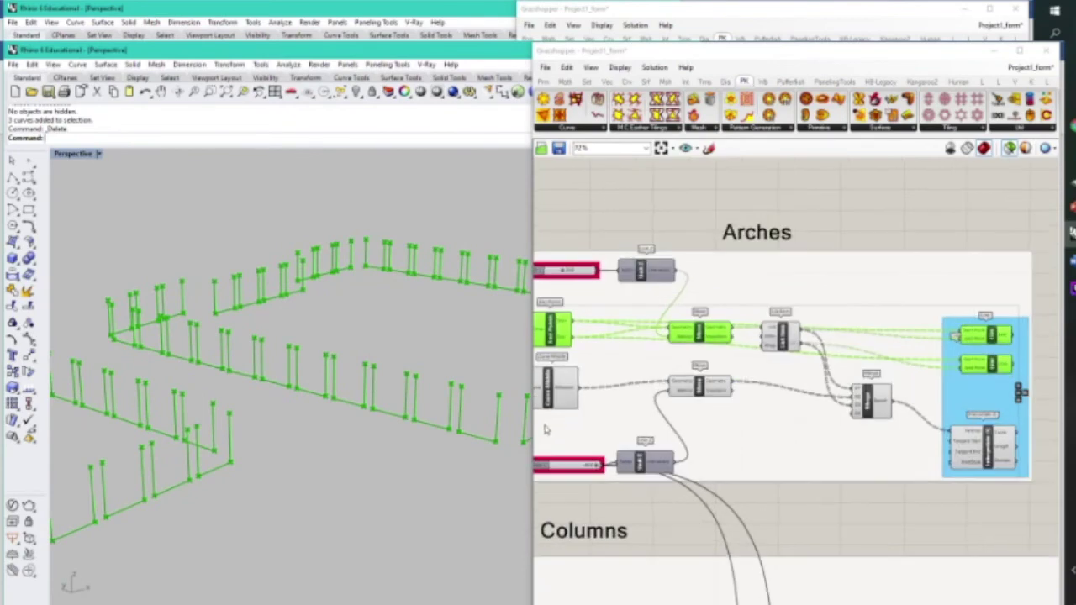
Add the Curve Middle and Interpolate components to the preview to complete the arch outlines.
right_drag(557, 407, 592, 403)
shift+click(599, 375)
right_drag(421, 378, 436, 392)
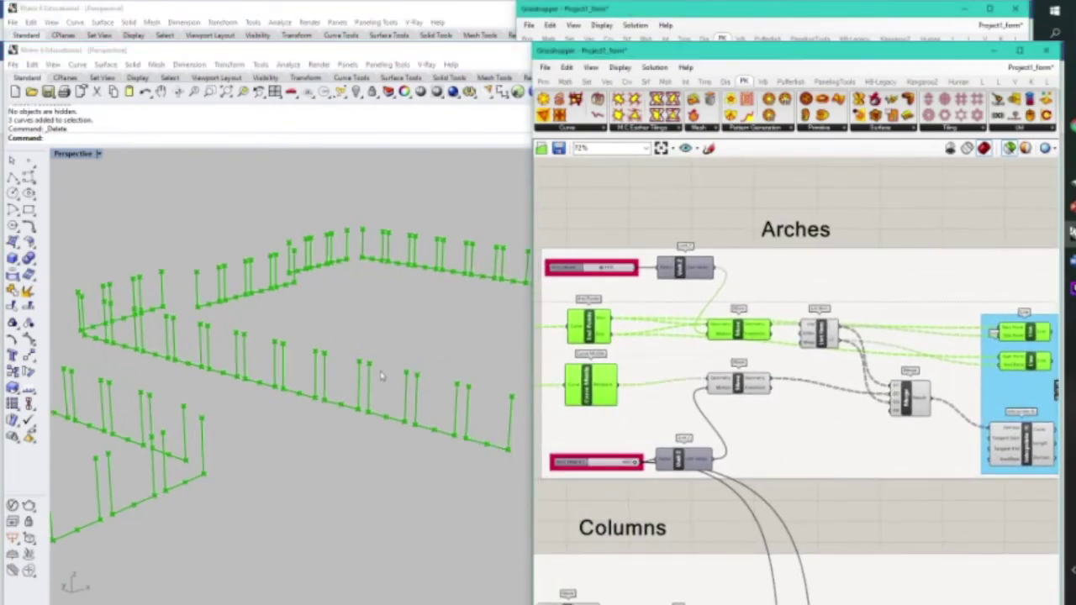
scroll(873, 366, down, 1)
shift+click(981, 427)
scroll(386, 371, down, 1)
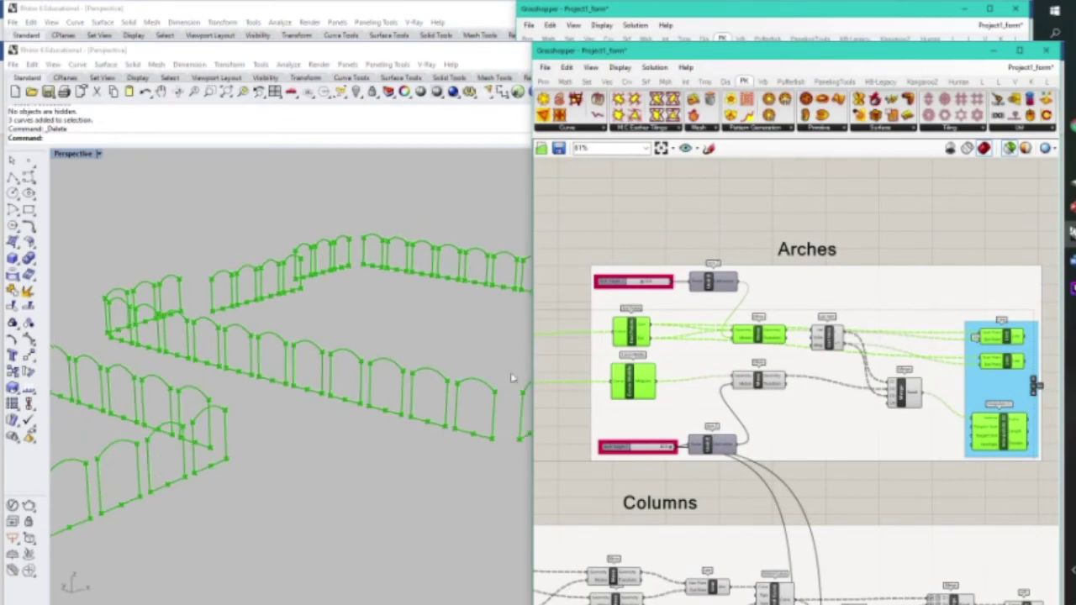
Add the two Move components of the Columns group to the preview and inspect the points around the arch bases.
scroll(677, 408, down, 3)
right_drag(544, 509, 716, 447)
scroll(587, 473, up, 3)
scroll(657, 464, up, 2)
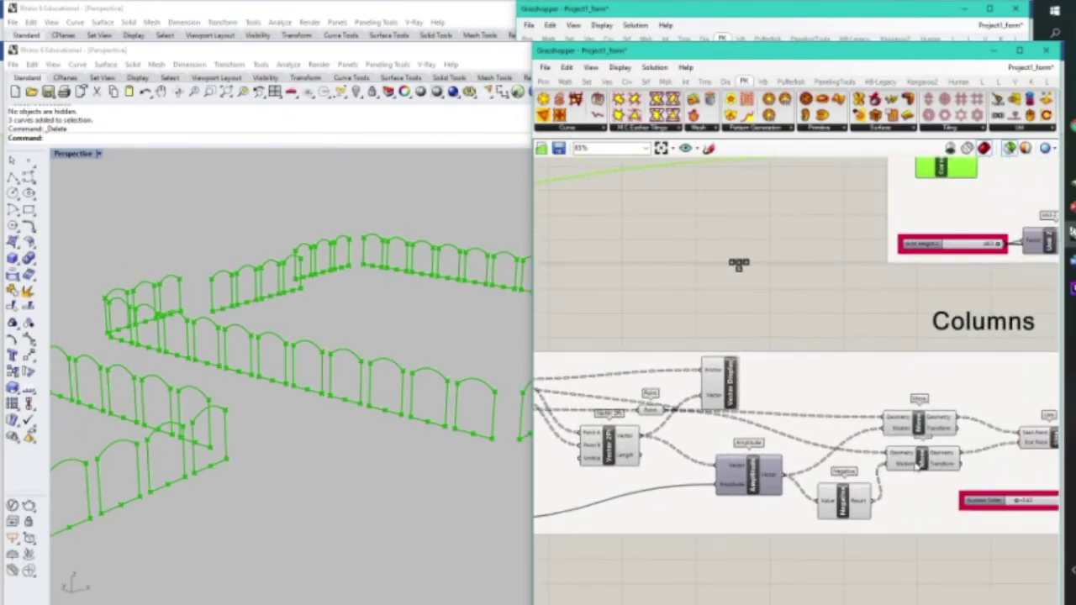
shift+click(920, 461)
shift+click(919, 424)
right_drag(505, 427, 457, 409)
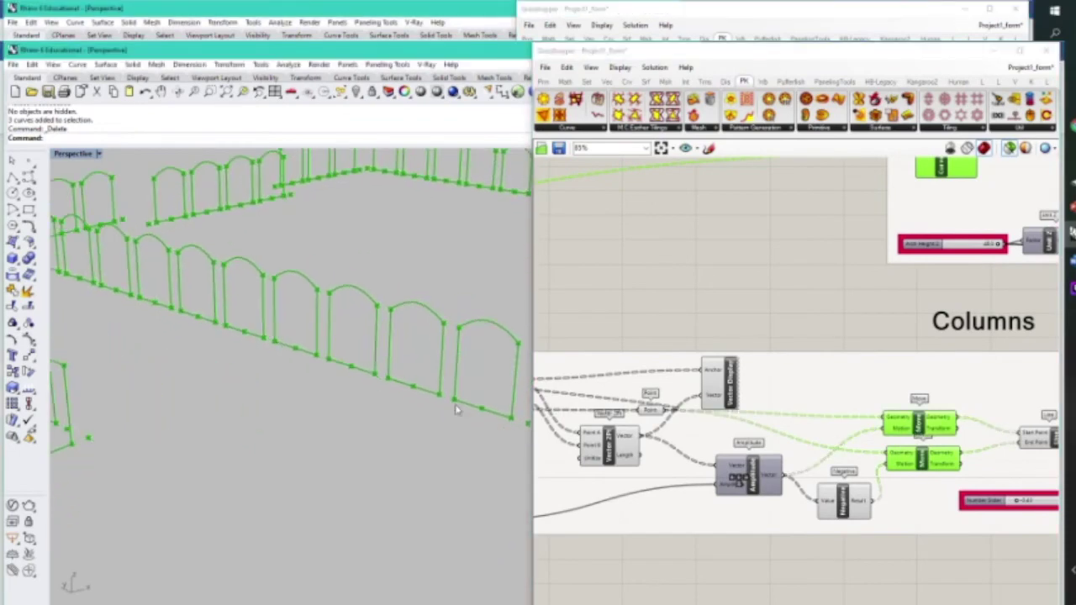
Add the Columns group's Offset Curve component to the preview.
scroll(878, 433, down, 2)
right_drag(1008, 434, 834, 427)
scroll(834, 427, up, 4)
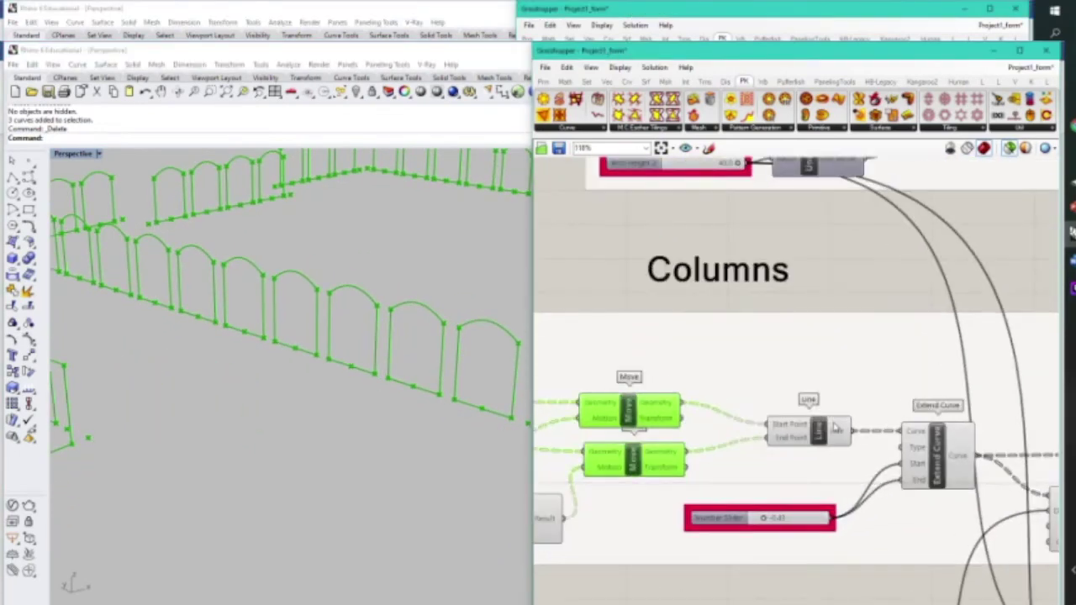
scroll(836, 428, down, 3)
click(916, 503)
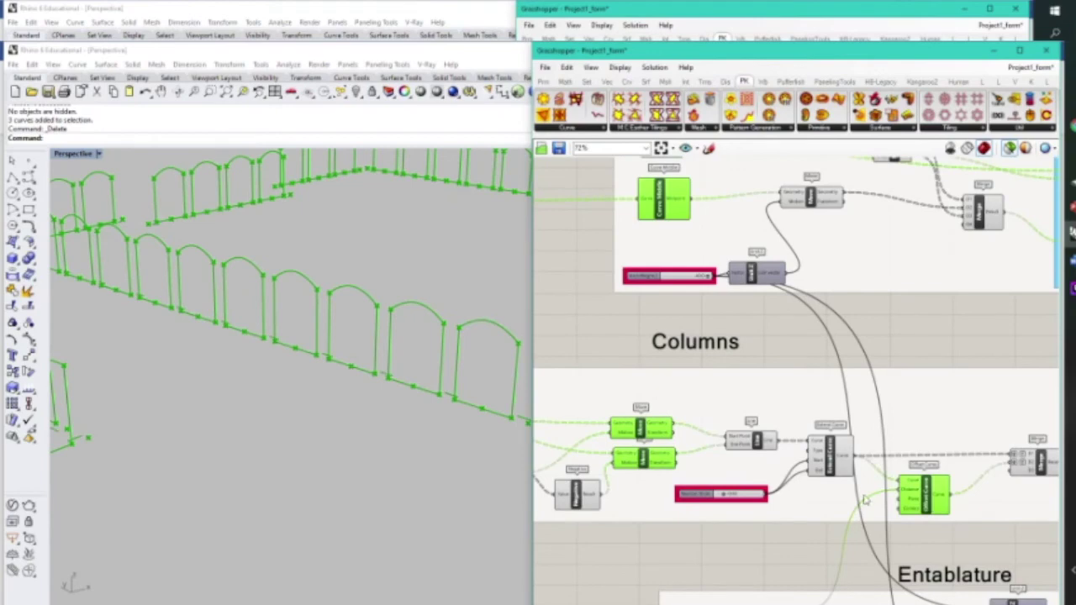
scroll(446, 400, up, 2)
scroll(855, 420, down, 2)
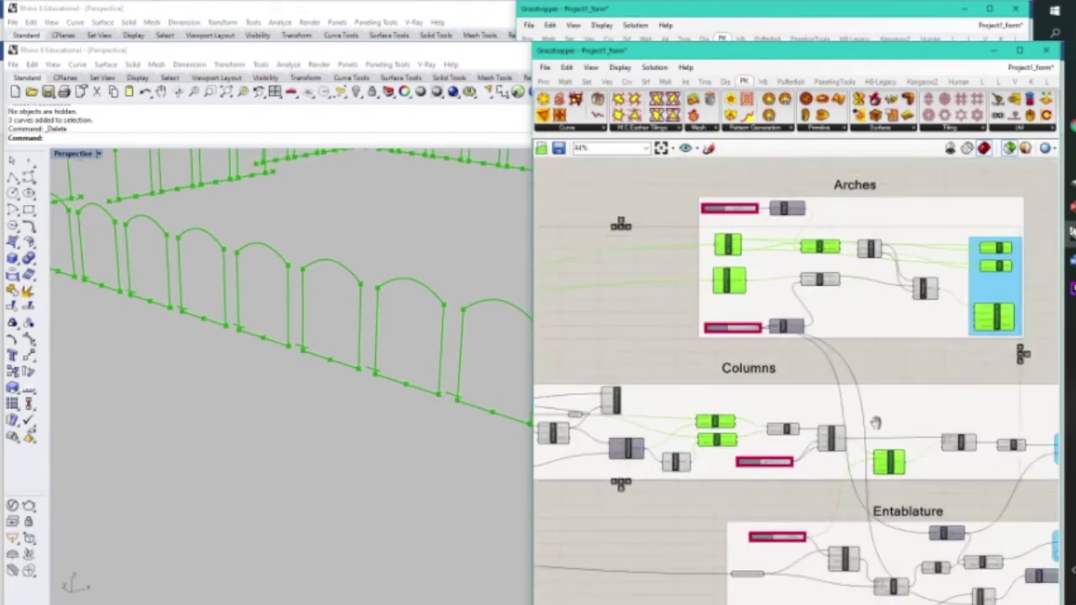
Add the Columns group's Loft and Extrude components to the preview and inspect the solid columns between the arches.
right_drag(913, 423, 788, 423)
scroll(870, 445, up, 4)
shift+click(918, 455)
scroll(453, 380, down, 1)
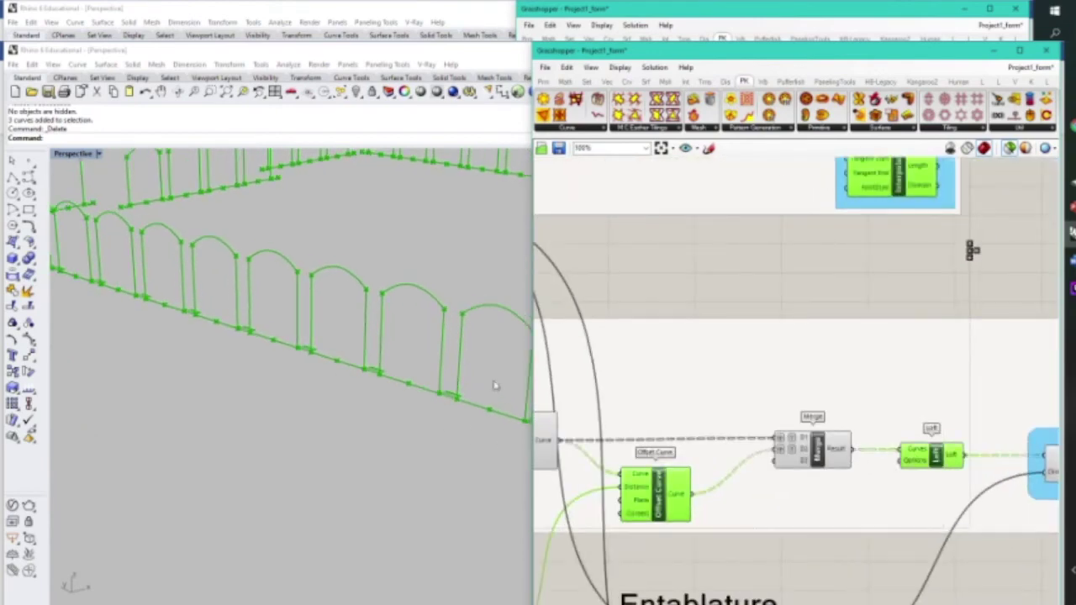
scroll(672, 392, down, 3)
shift+click(929, 440)
scroll(425, 378, down, 3)
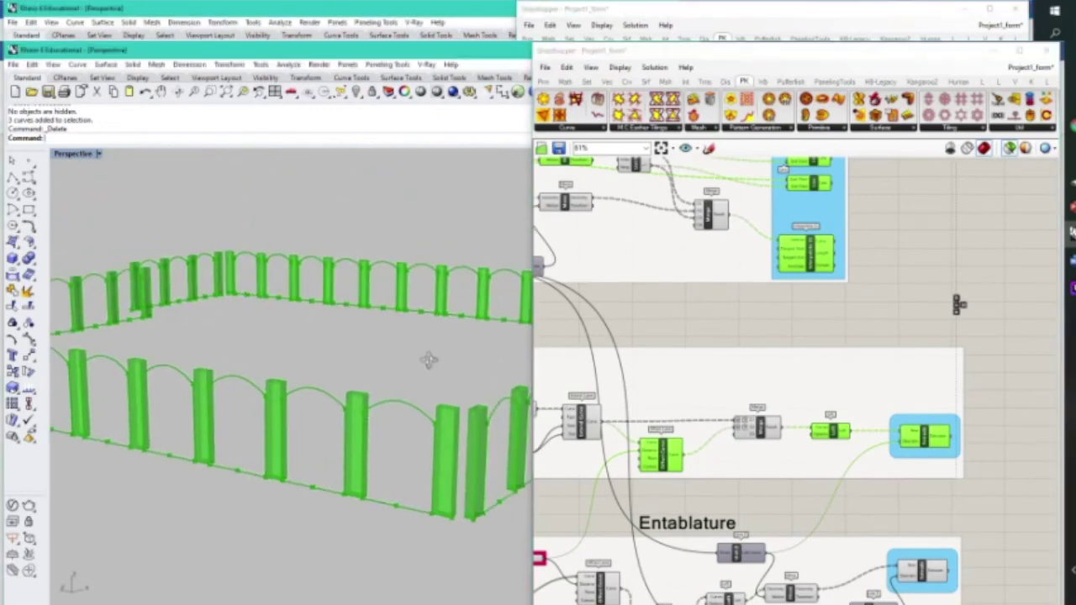
scroll(420, 372, up, 1)
scroll(691, 525, down, 2)
scroll(691, 525, up, 1)
scroll(691, 525, up, 3)
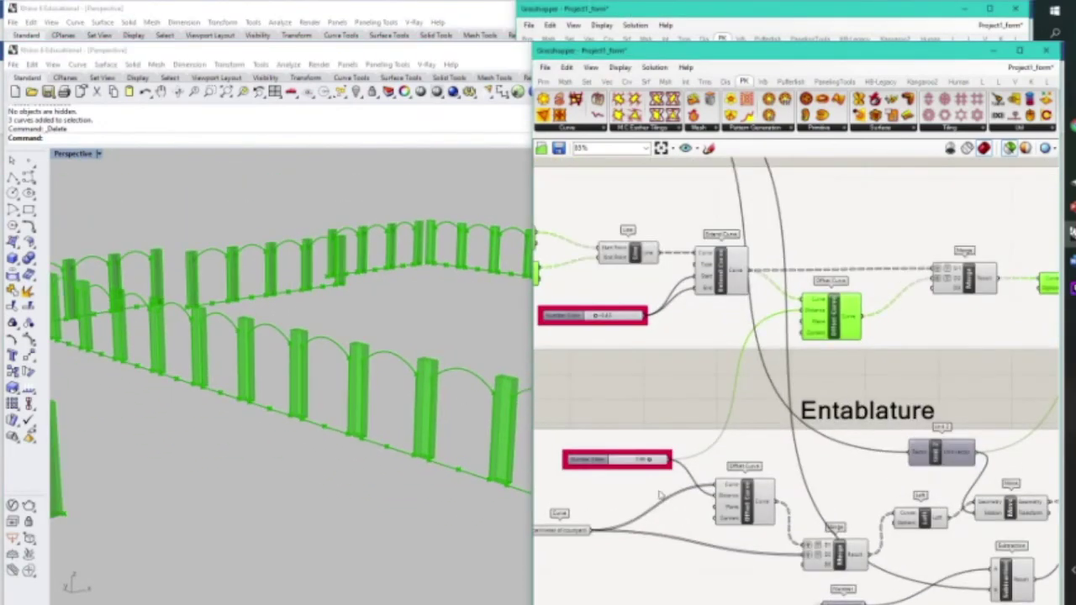
Add the Entablature group's Offset Curve, Loft and Extrude components to the preview and inspect the band above the arches.
scroll(648, 495, down, 1)
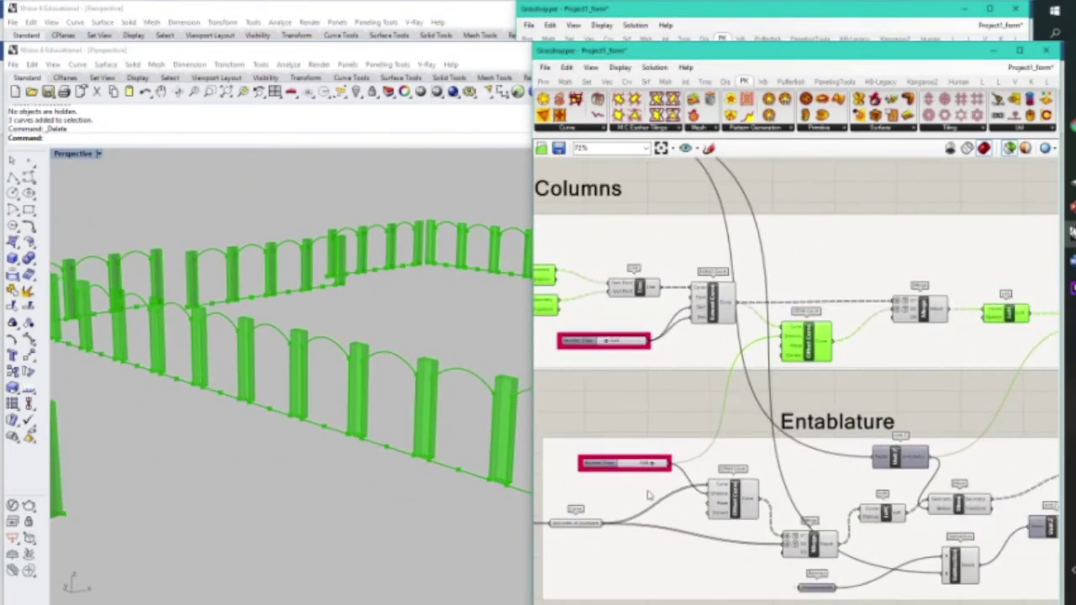
shift+click(744, 504)
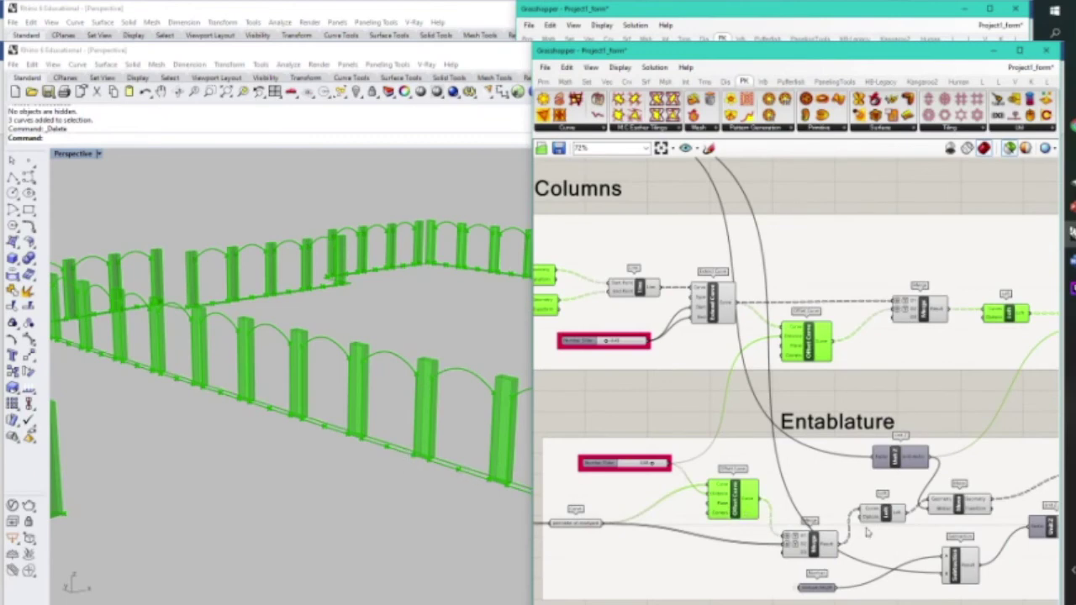
right_drag(911, 520, 808, 511)
shift+click(785, 506)
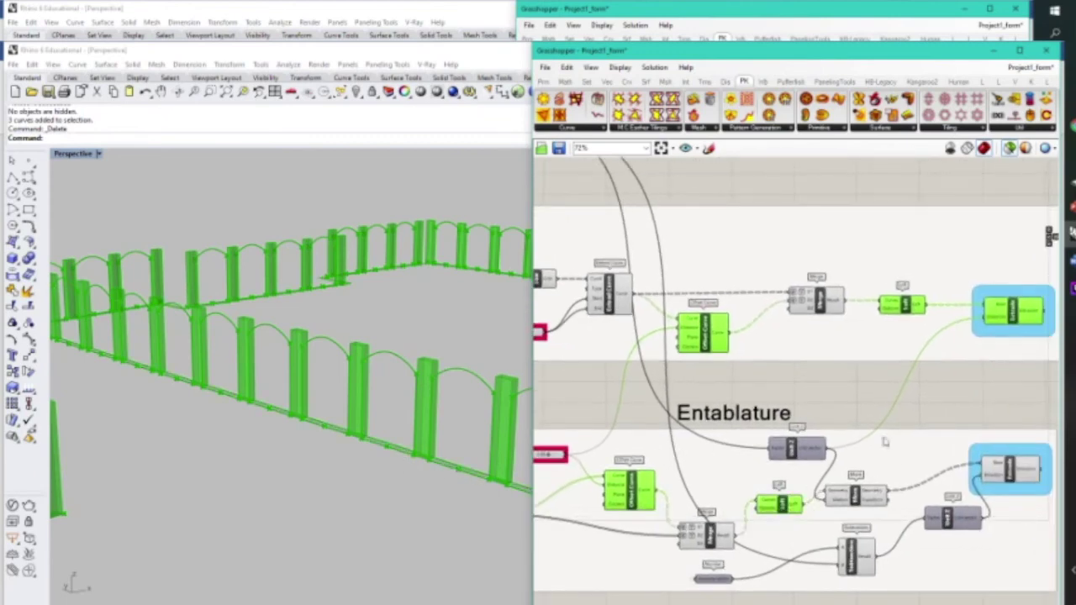
shift+click(1017, 472)
right_drag(392, 412, 374, 387)
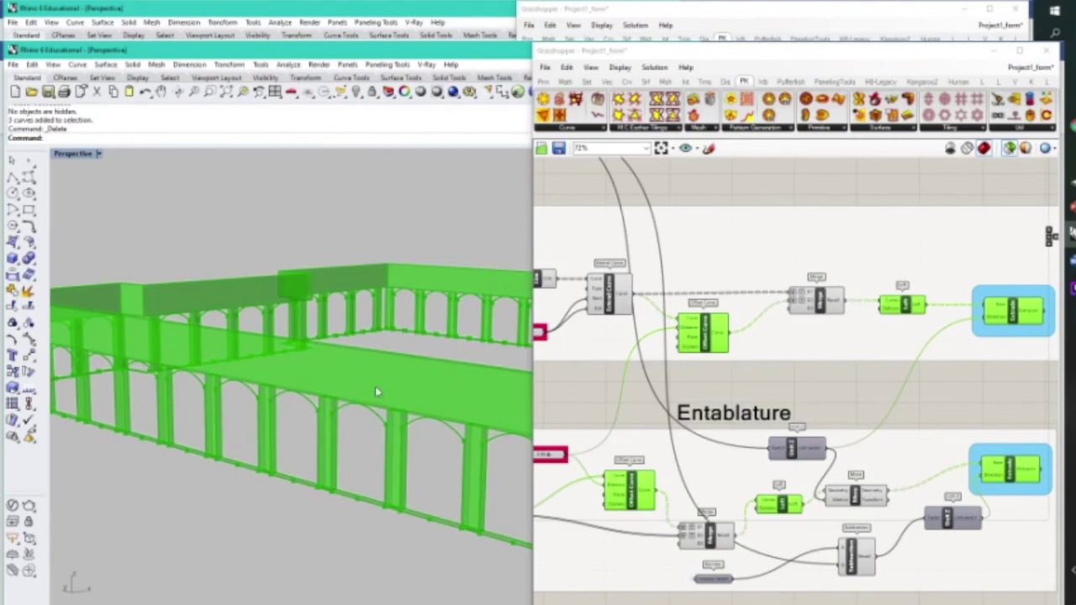
scroll(375, 391, down, 8)
right_drag(105, 356, 187, 372)
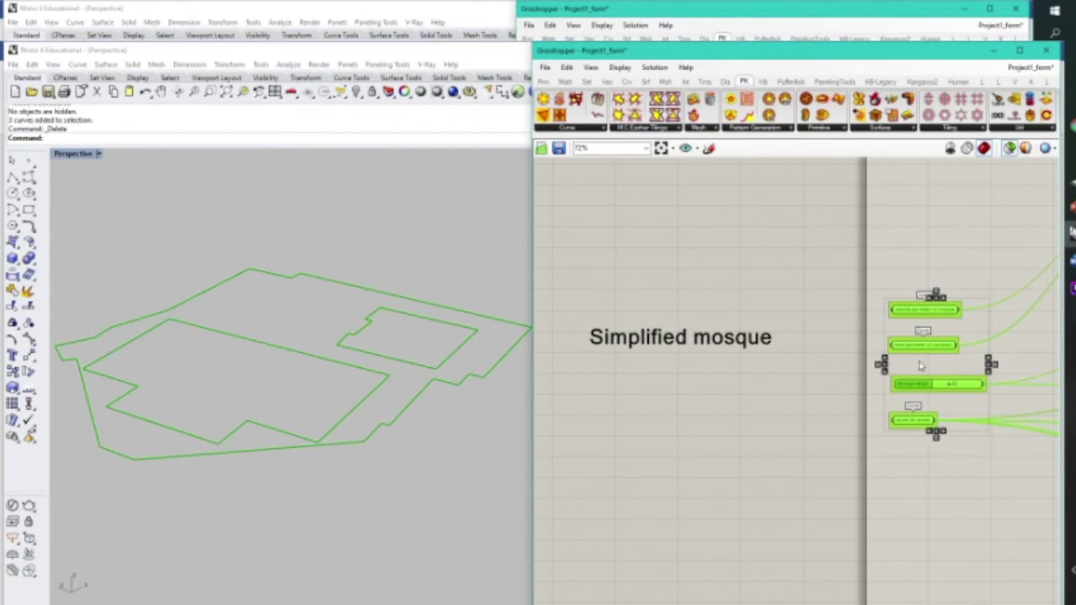
Preview only the inner perimeter of the courtyard among the Simplified mosque inputs.
scroll(919, 363, up, 2)
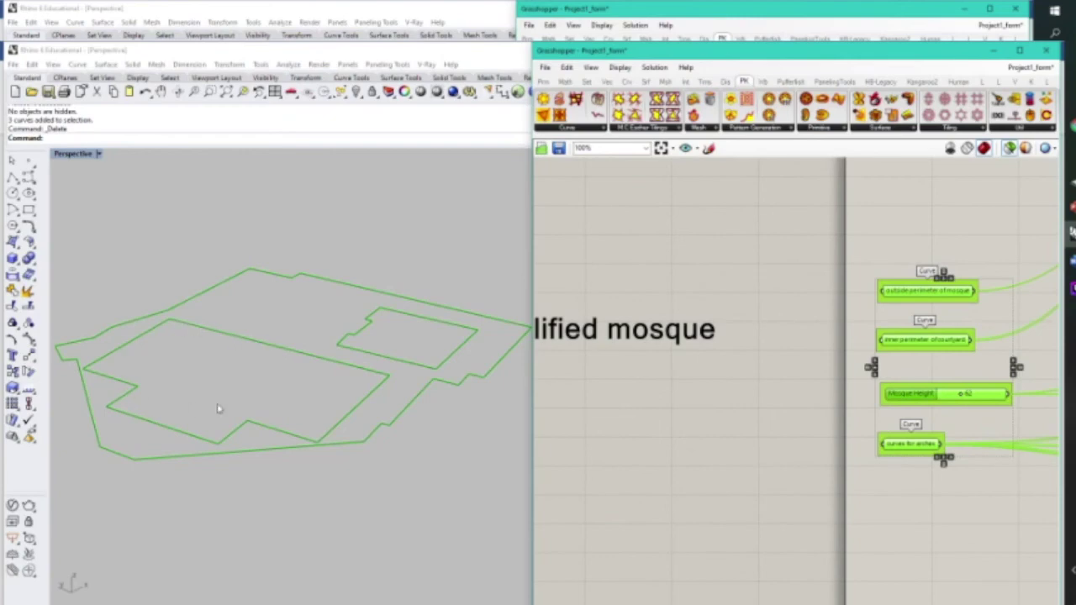
click(907, 366)
click(909, 343)
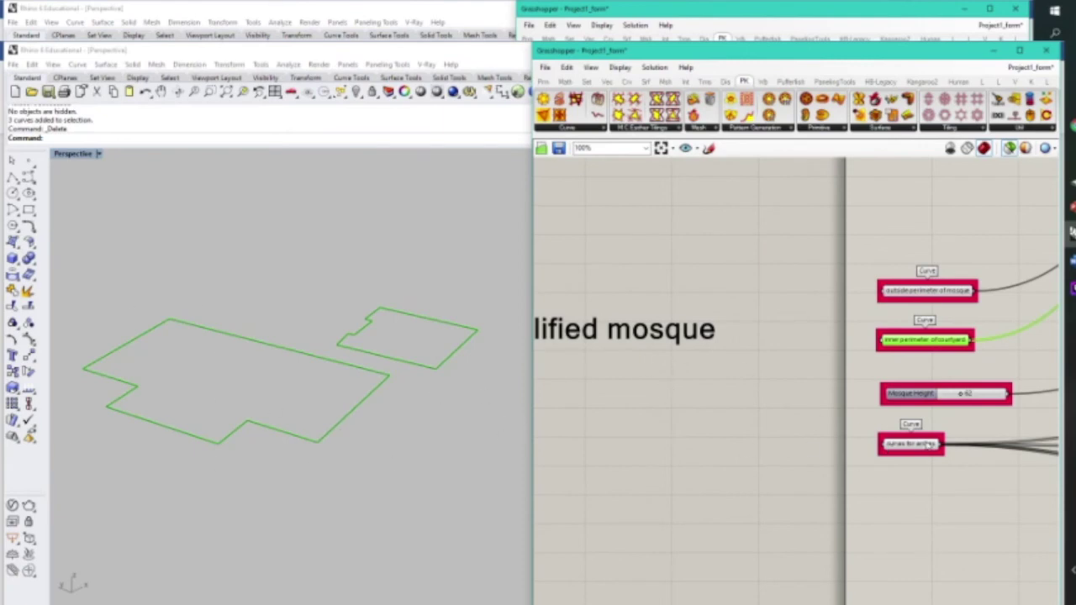
mouse_move(929, 444)
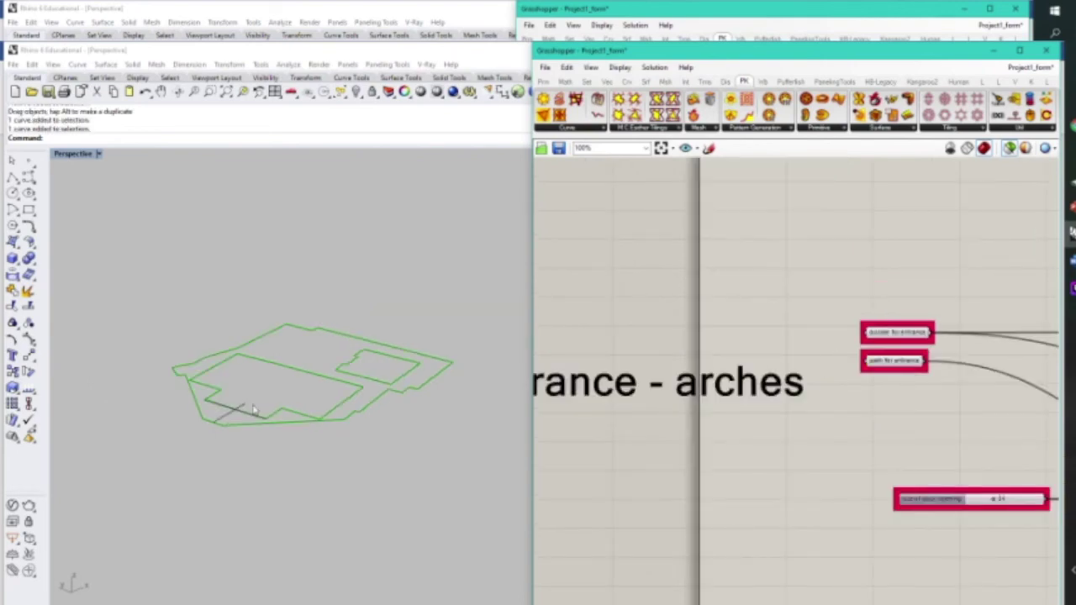
Inspect the entrance border and path curves, then preview their Curve | Curve intersection points in the entrance arches definition.
scroll(254, 409, up, 3)
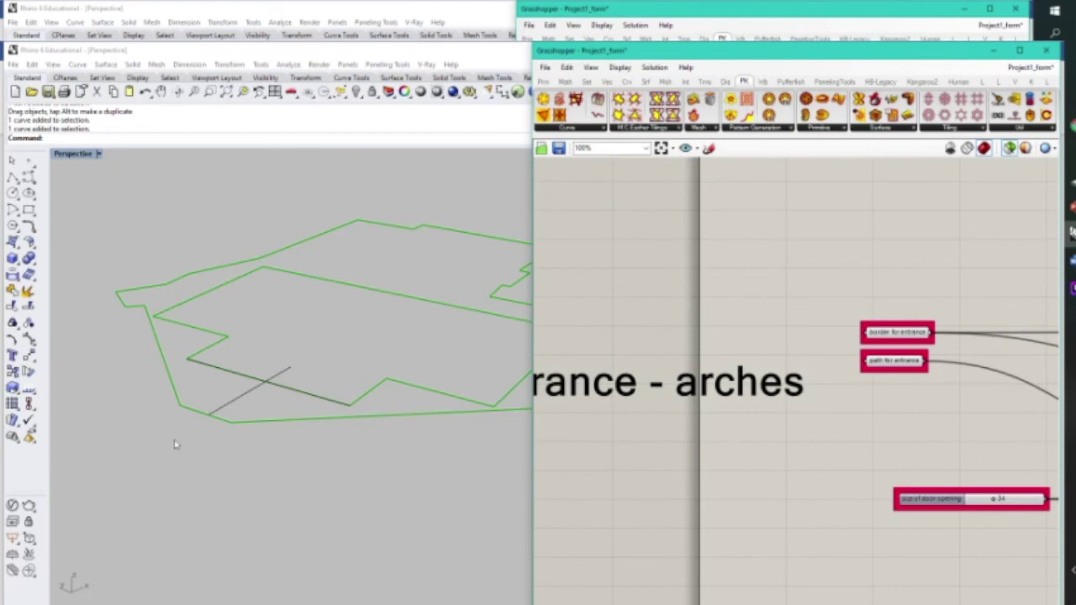
scroll(812, 360, down, 1)
right_drag(963, 391, 779, 344)
right_drag(927, 357, 755, 350)
scroll(762, 357, up, 1)
click(845, 371)
scroll(673, 420, up, 2)
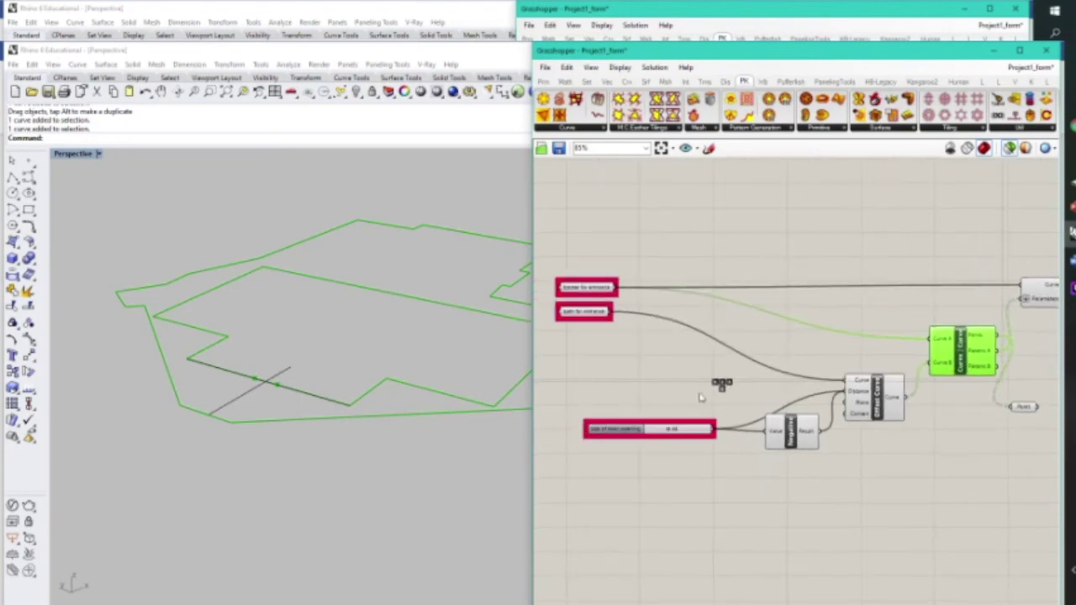
Add the entrance path's Offset Curve component to the preview and adjust the size of door opening slider.
shift+click(939, 405)
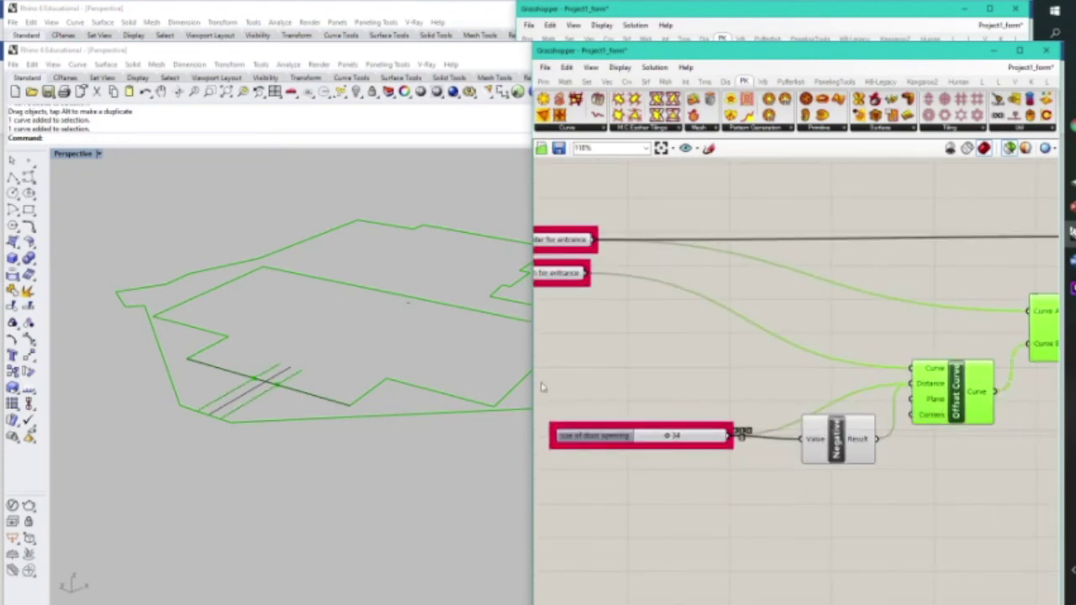
scroll(311, 413, up, 3)
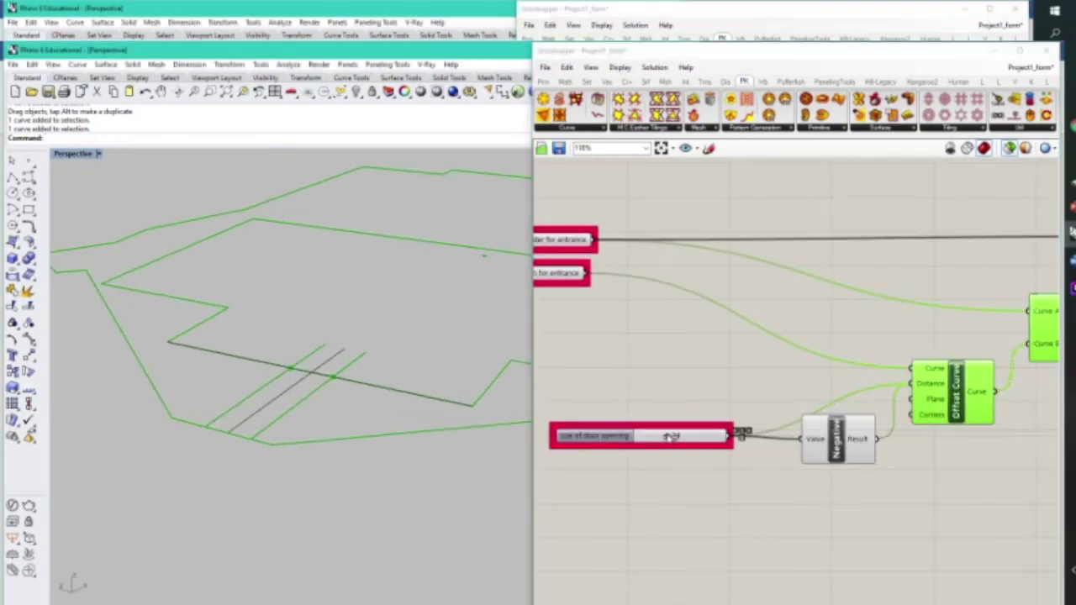
drag(681, 436, 675, 437)
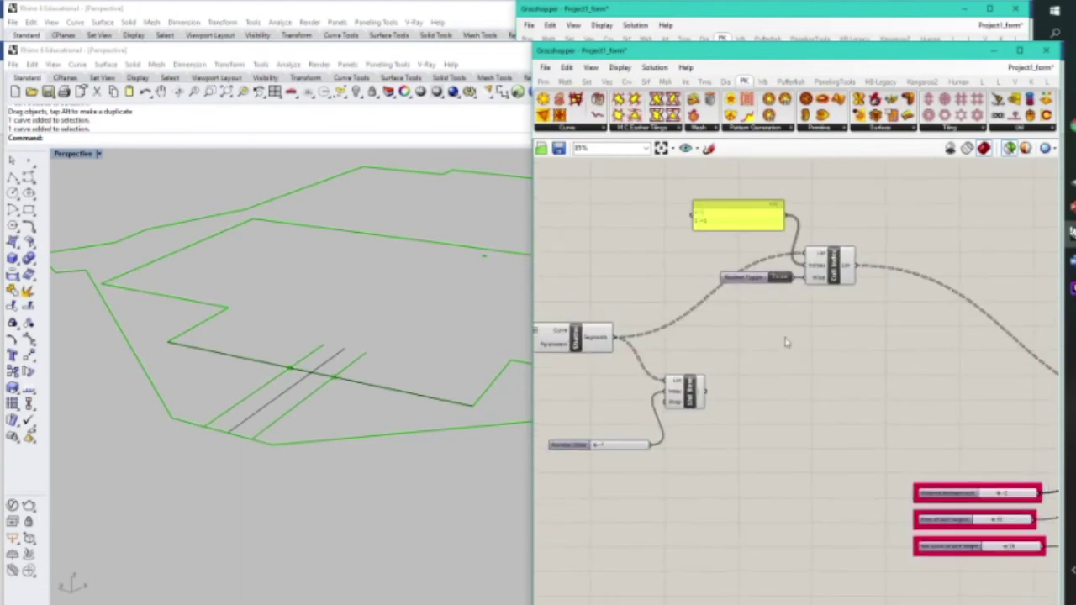
Preview the two Line components and the Interpolate component of the entrance's Arches group.
scroll(731, 295, down, 2)
right_drag(819, 316, 754, 330)
right_drag(886, 389, 769, 378)
scroll(657, 418, up, 2)
scroll(657, 417, down, 1)
scroll(885, 370, down, 1)
right_drag(844, 366, 596, 358)
click(731, 347)
click(942, 377)
shift+click(945, 343)
shift+click(936, 321)
scroll(361, 350, up, 3)
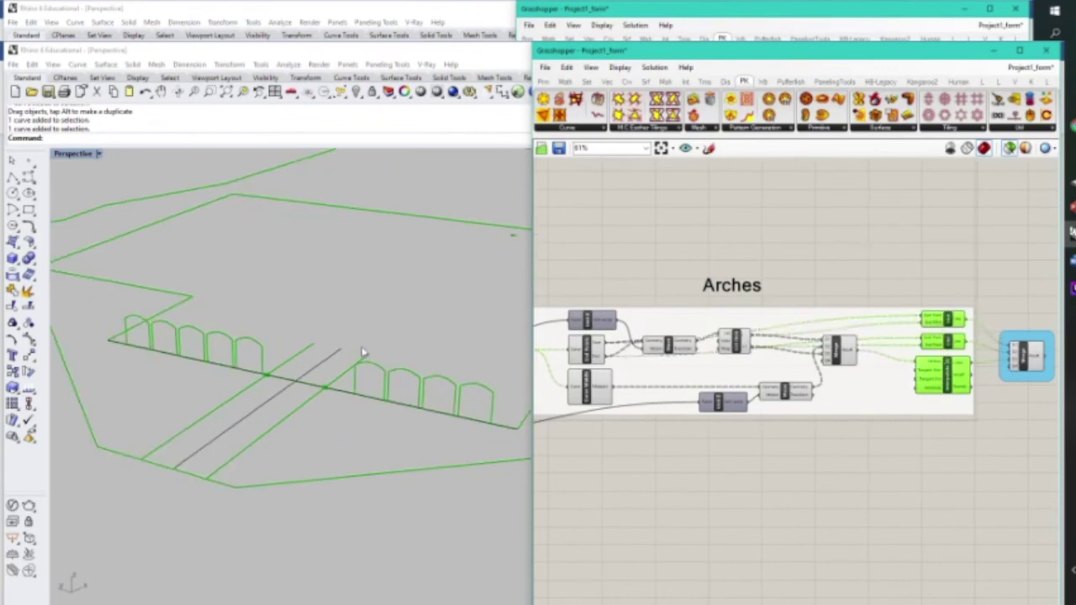
Adjust the sliders for the entrance arches' spacing, start height and mid-point height.
right_drag(672, 333, 942, 318)
scroll(679, 375, up, 5)
drag(709, 363, 714, 357)
drag(708, 399, 710, 400)
drag(729, 443, 729, 444)
scroll(714, 361, down, 4)
right_drag(713, 361, 1008, 374)
right_drag(632, 334, 916, 344)
scroll(761, 454, up, 4)
mouse_move(774, 433)
mouse_down()
mouse_move(809, 435)
mouse_move(771, 435)
mouse_up()
scroll(769, 332, down, 3)
scroll(638, 367, up, 4)
Reduce the size of door opening for the entrance.
right_drag(568, 352, 872, 368)
scroll(654, 358, down, 4)
right_drag(564, 392, 722, 393)
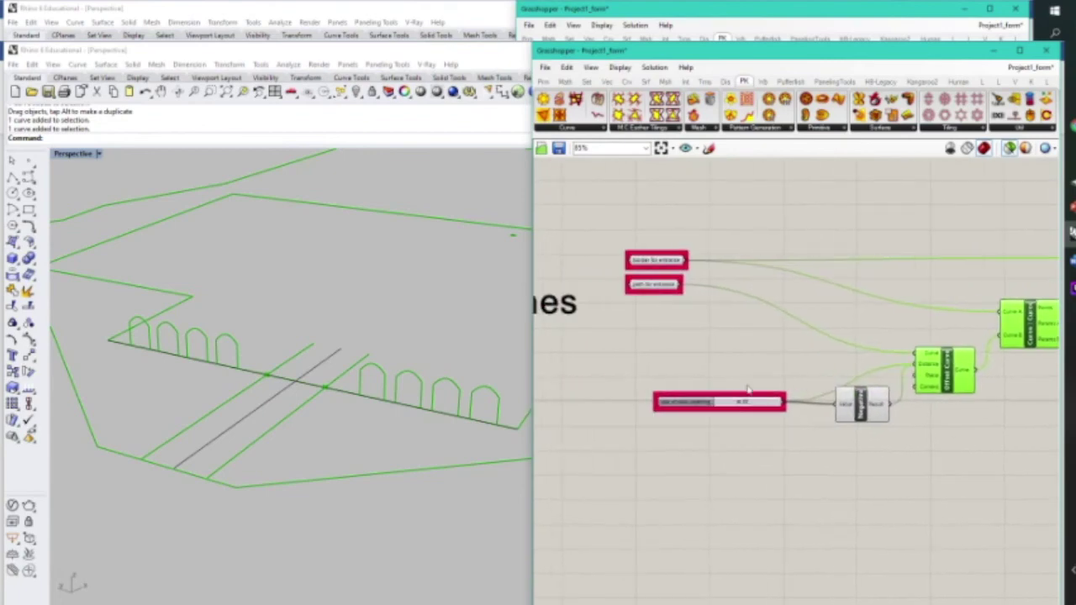
scroll(722, 394, up, 3)
mouse_move(750, 407)
mouse_down()
mouse_move(720, 408)
mouse_move(745, 407)
mouse_up()
scroll(652, 374, down, 3)
Move the entrance path curve along the entrance border toward its far end, past most of the arches.
click(254, 410)
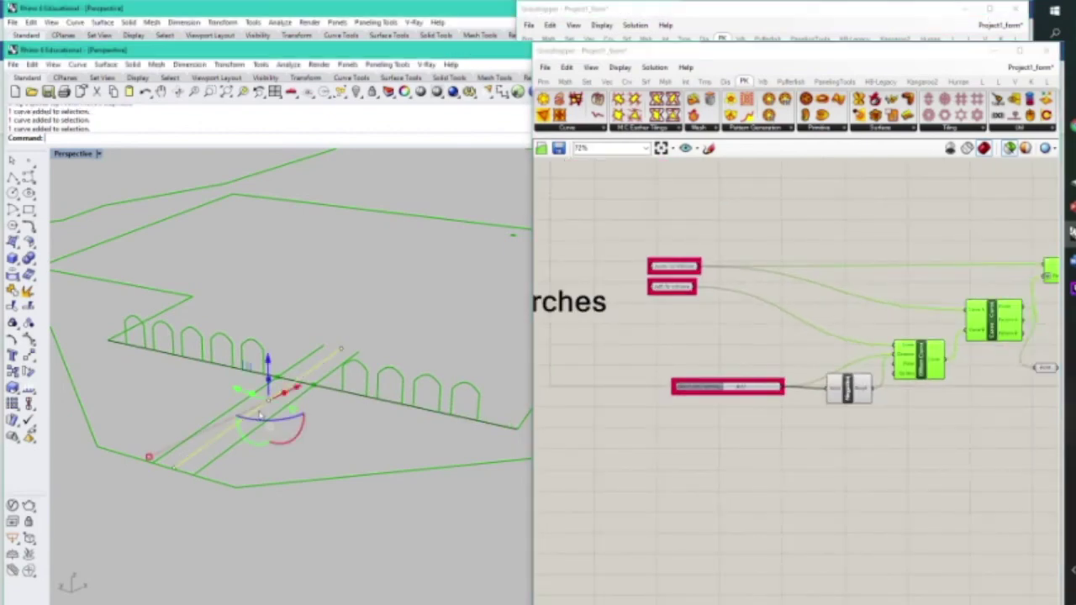
drag(242, 393, 409, 473)
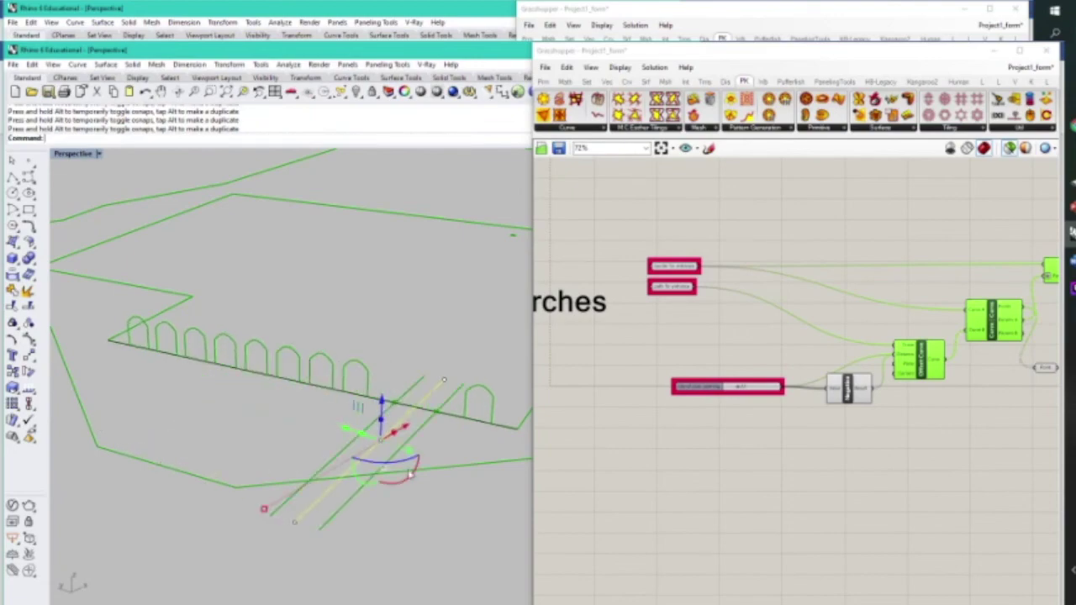